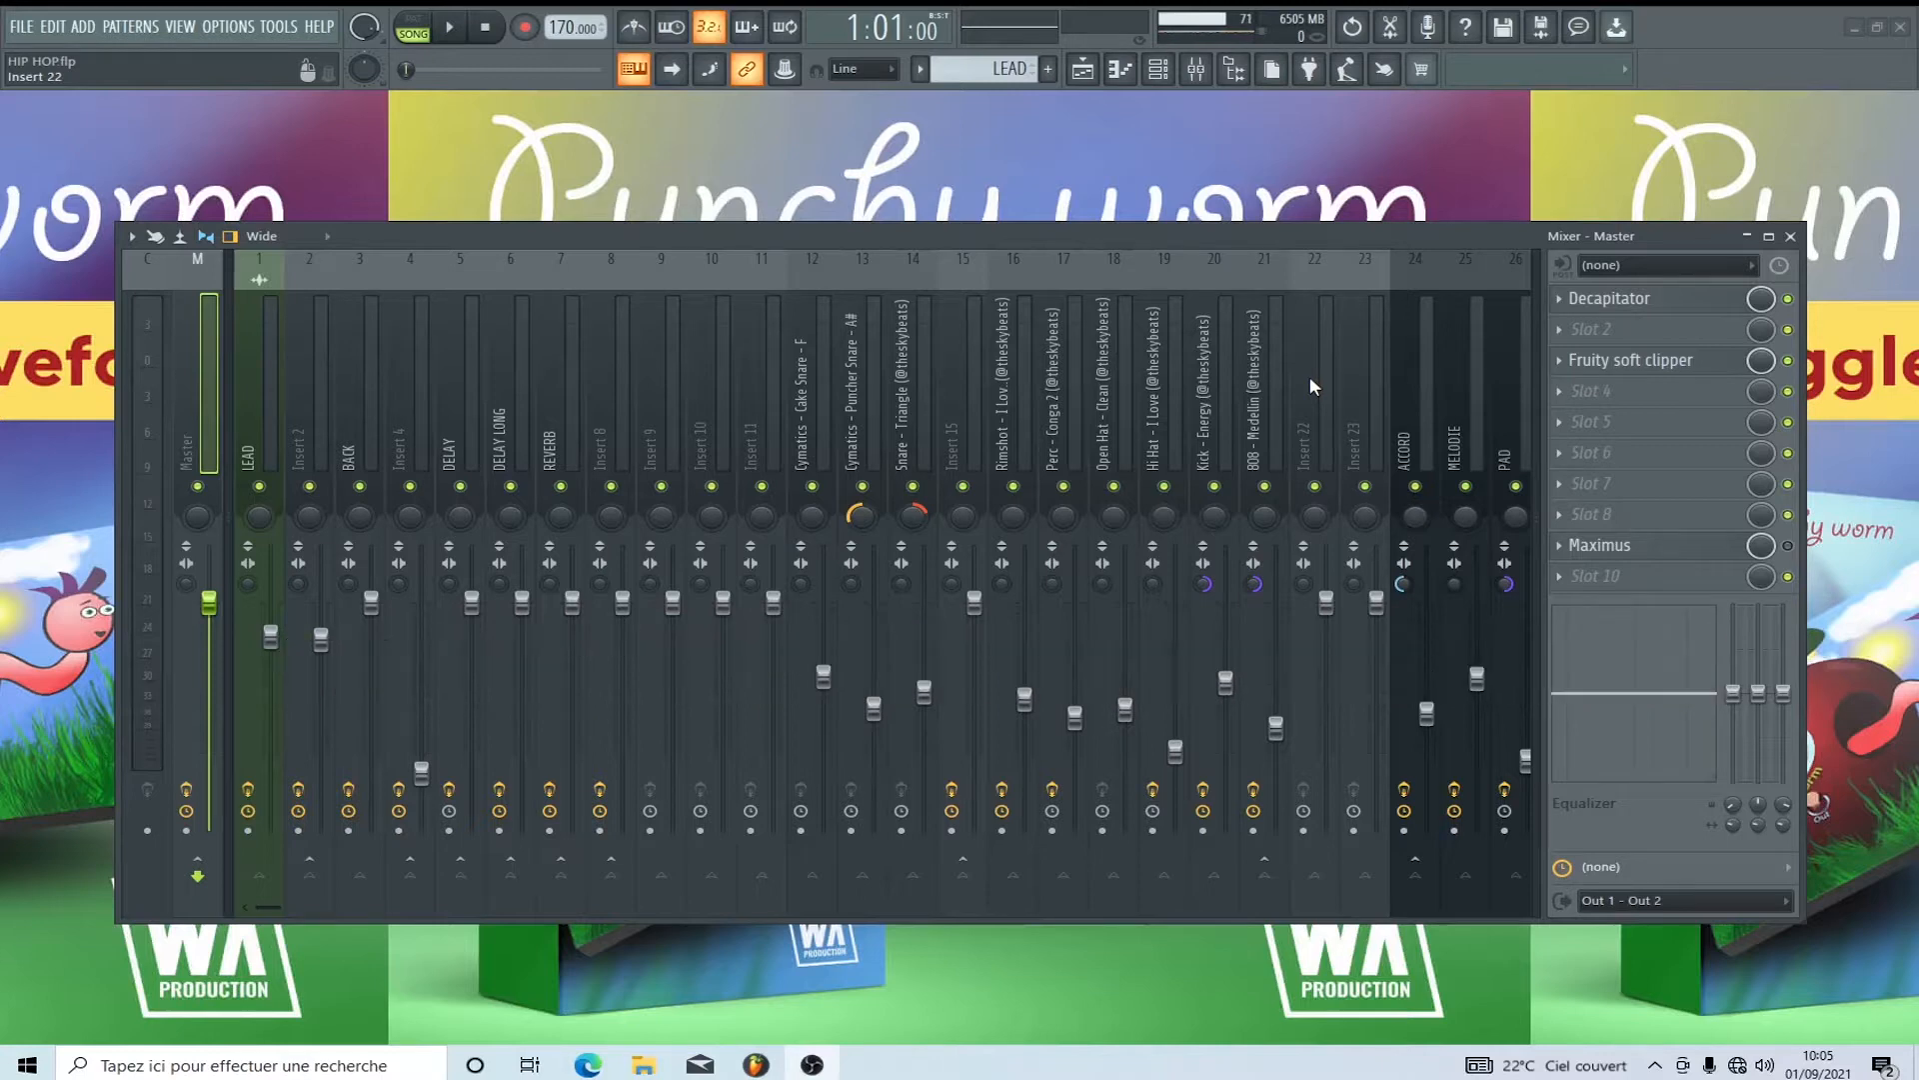
Play the song arrangement from the start with the playlist shown, closing the mixer beforehand, and stop playback.
click(1790, 236)
click(1104, 75)
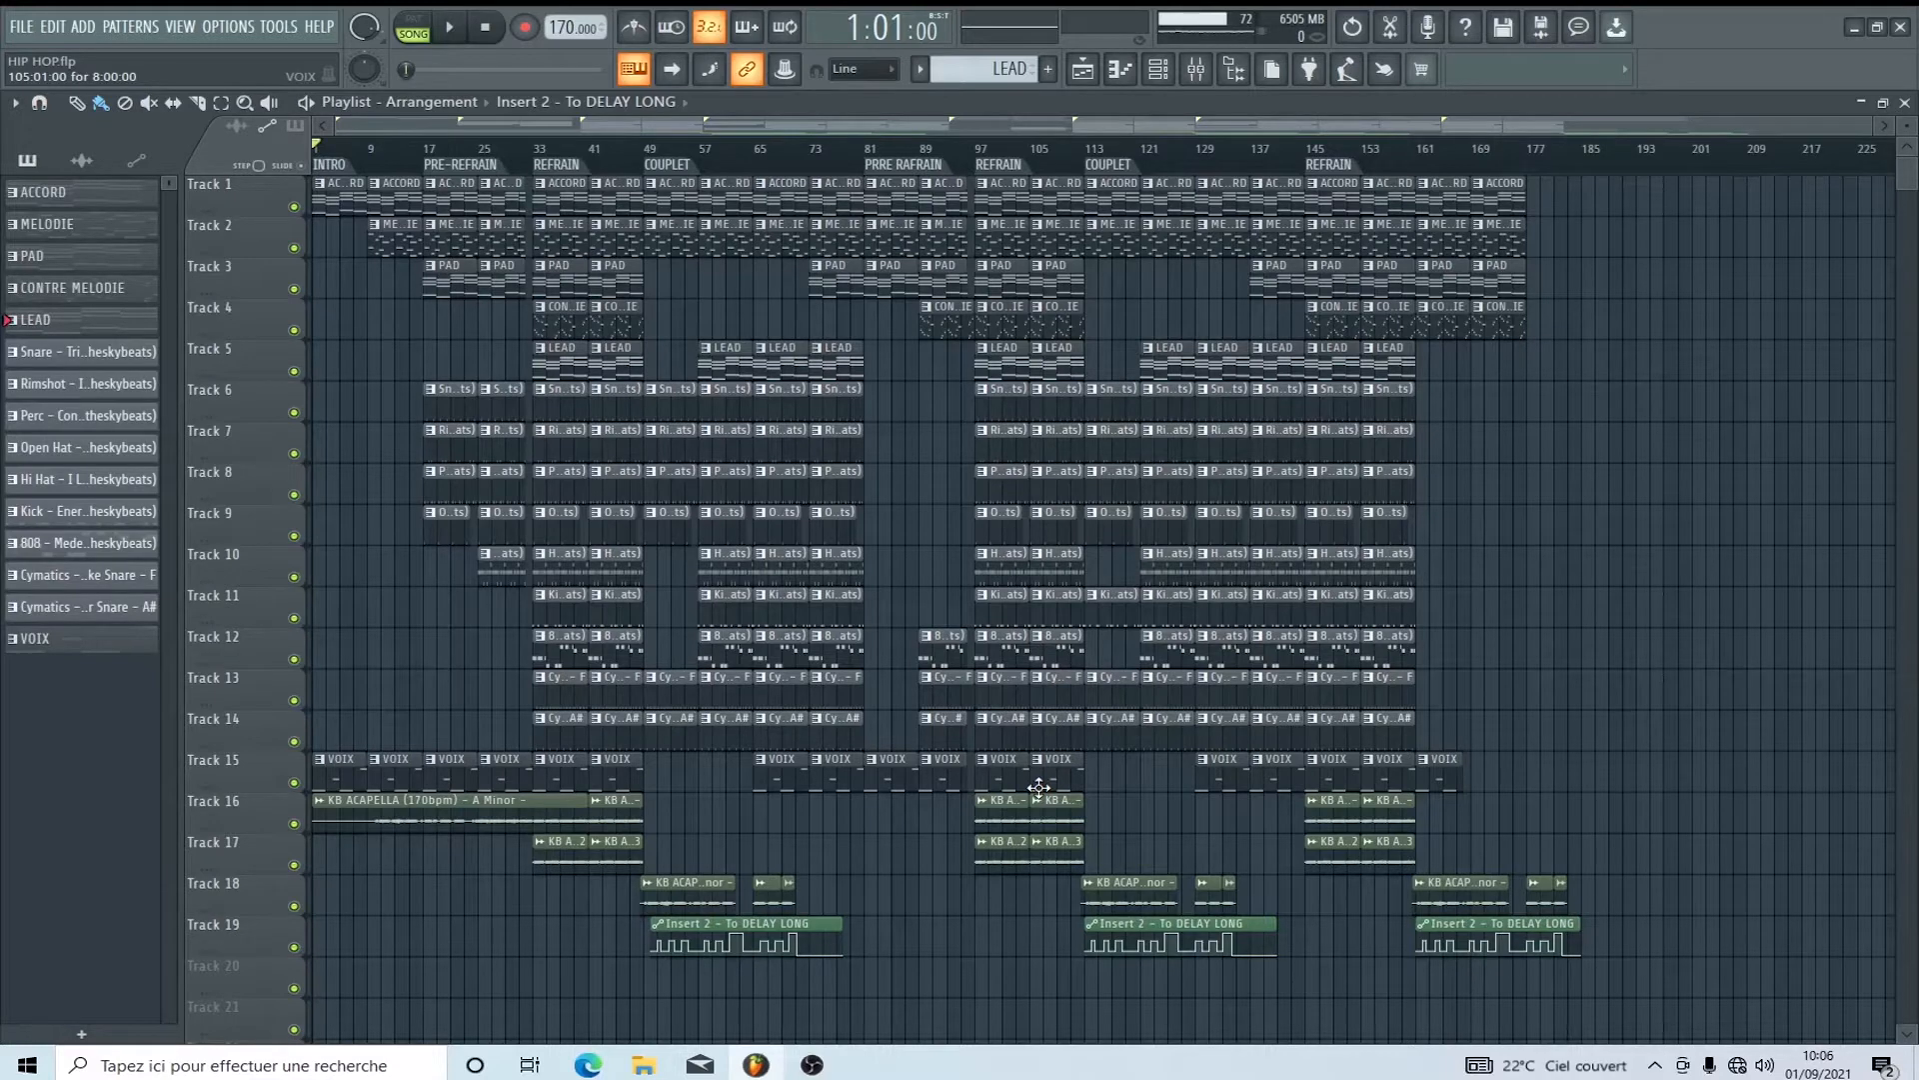
key(space)
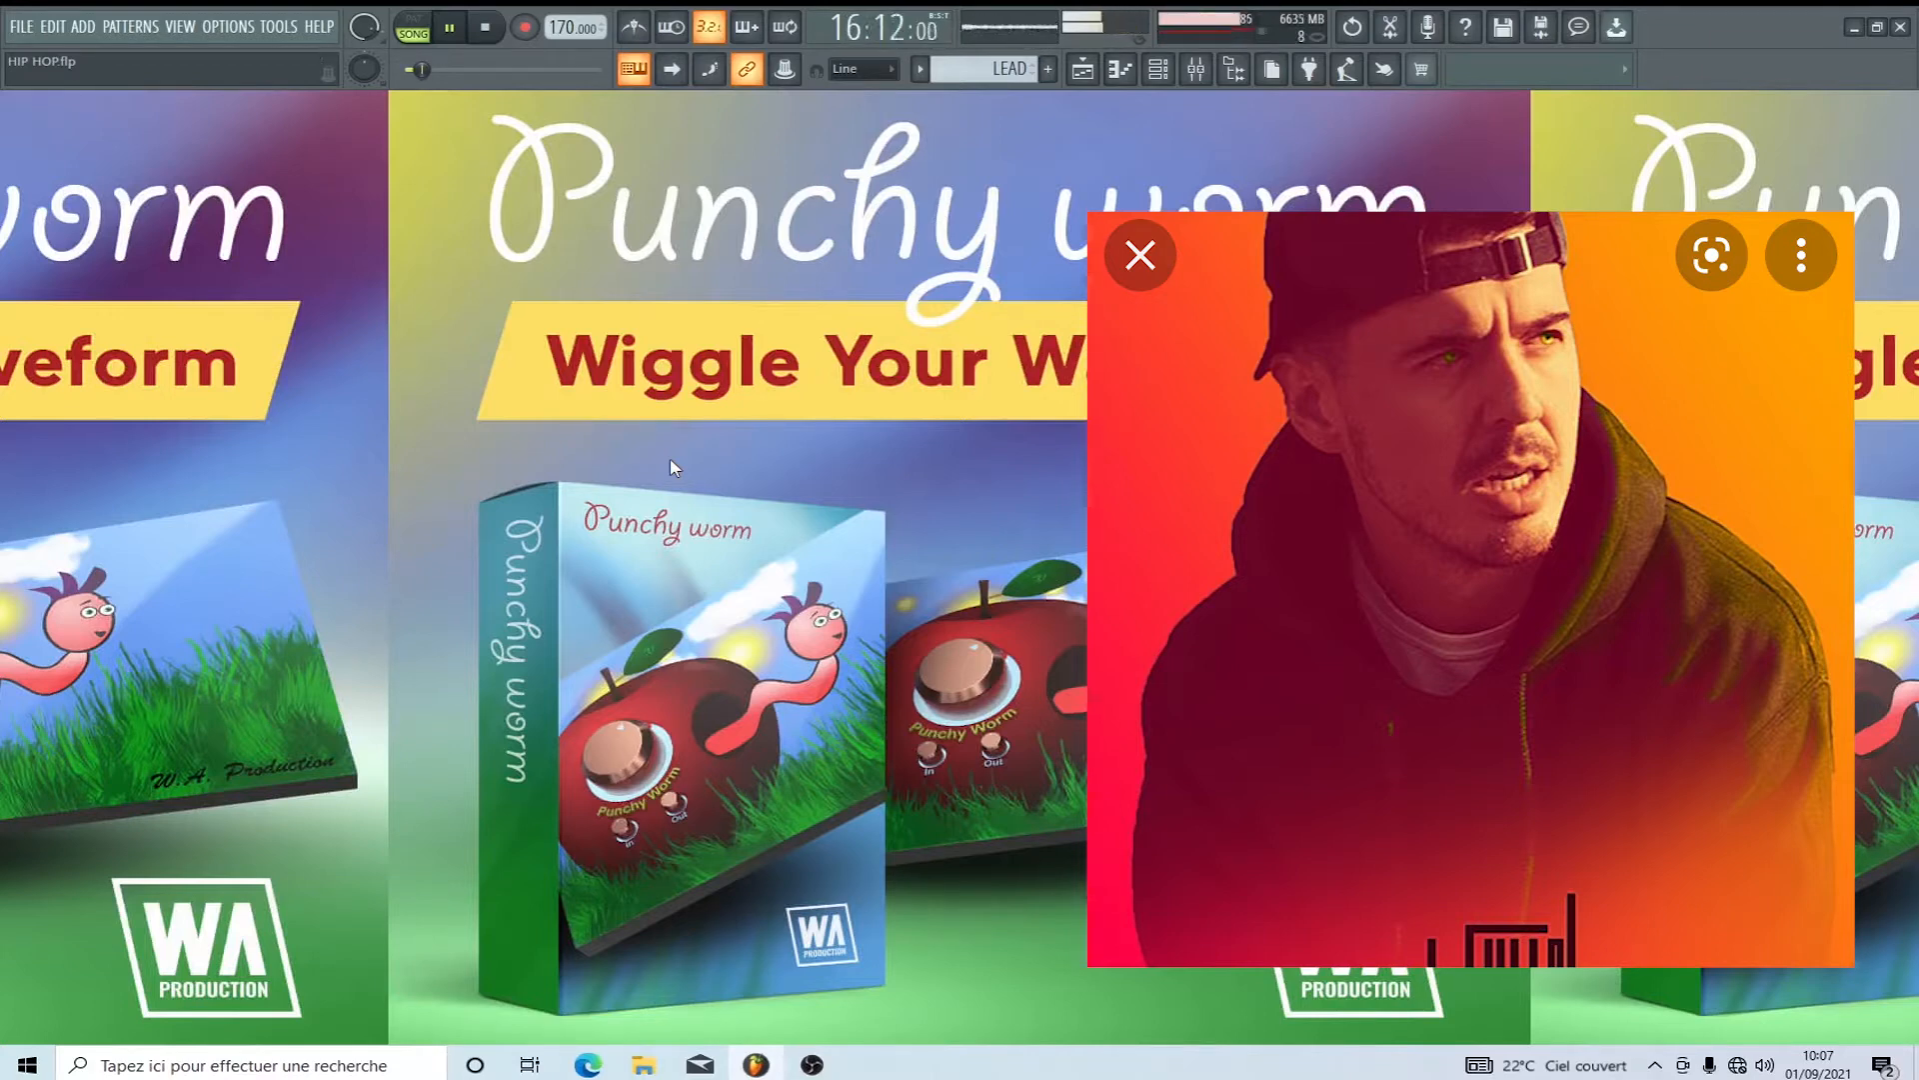
click(1093, 74)
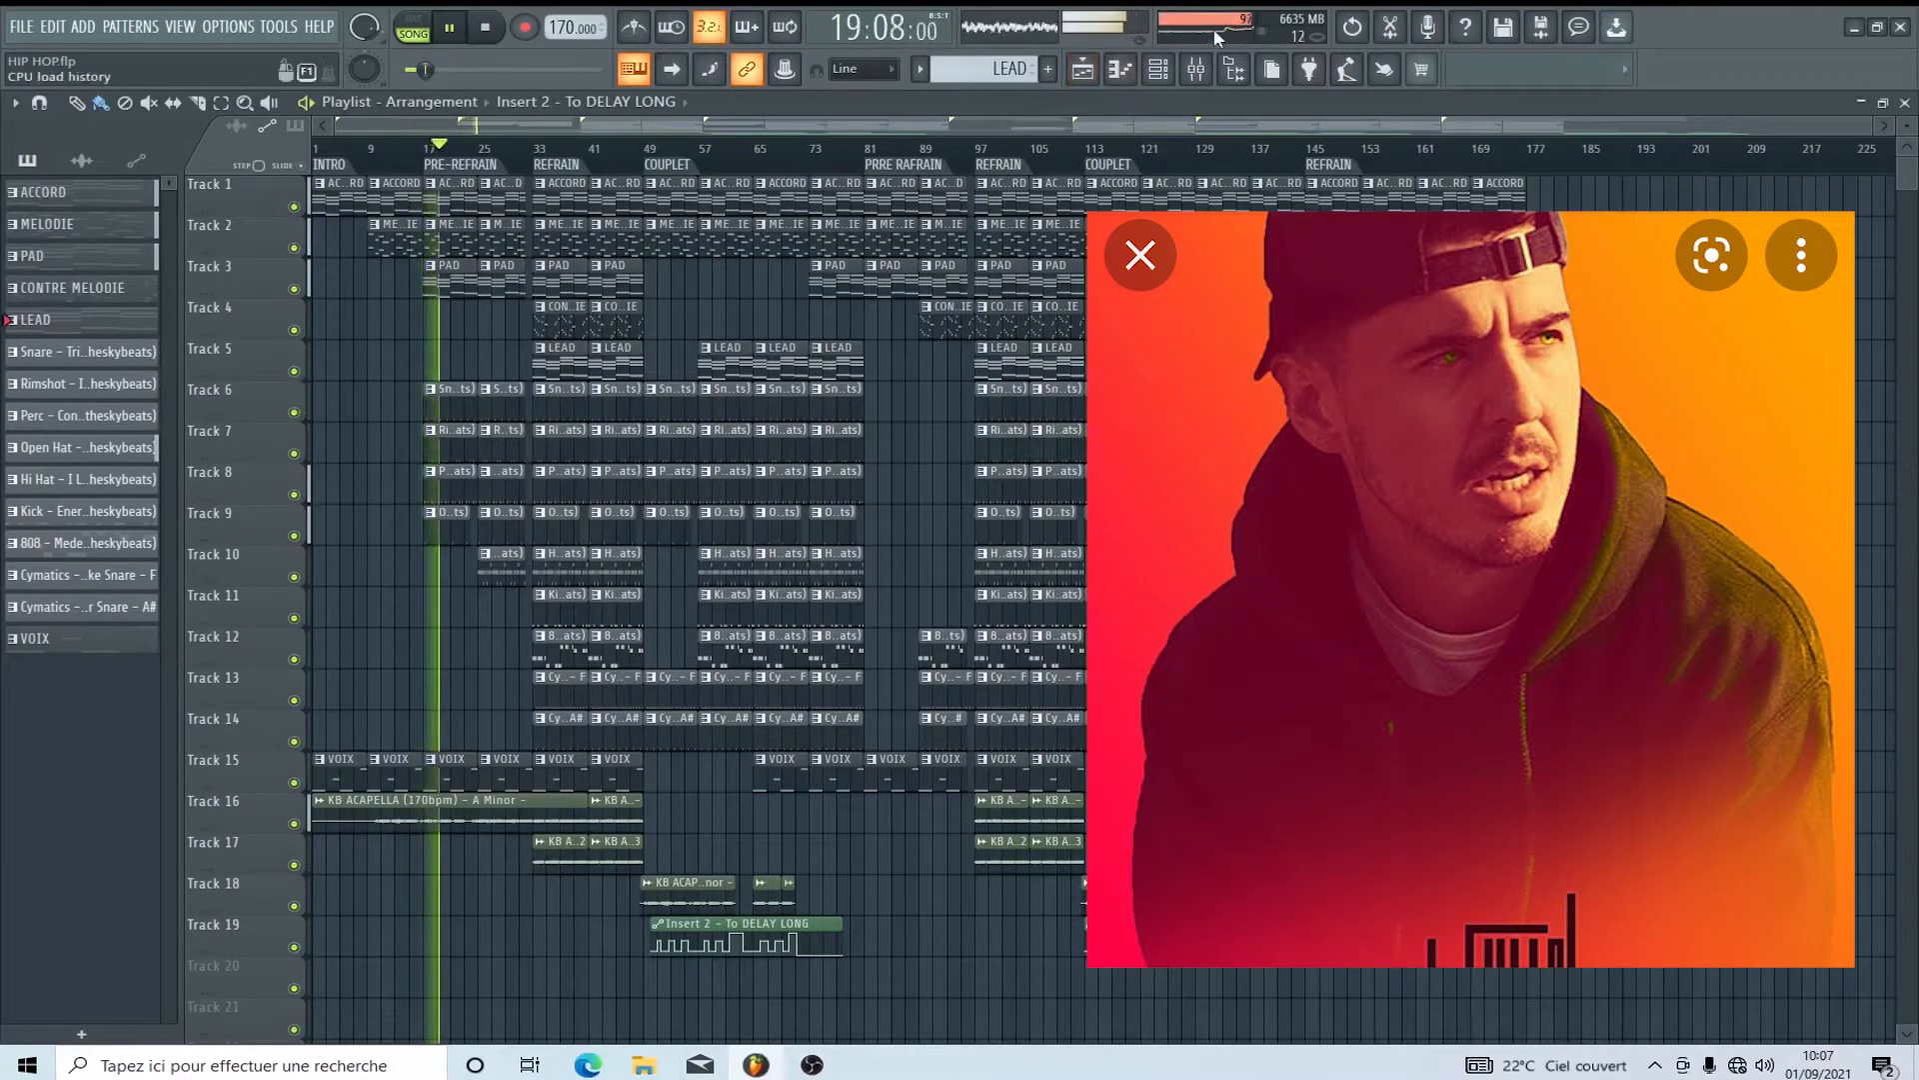
click(1905, 102)
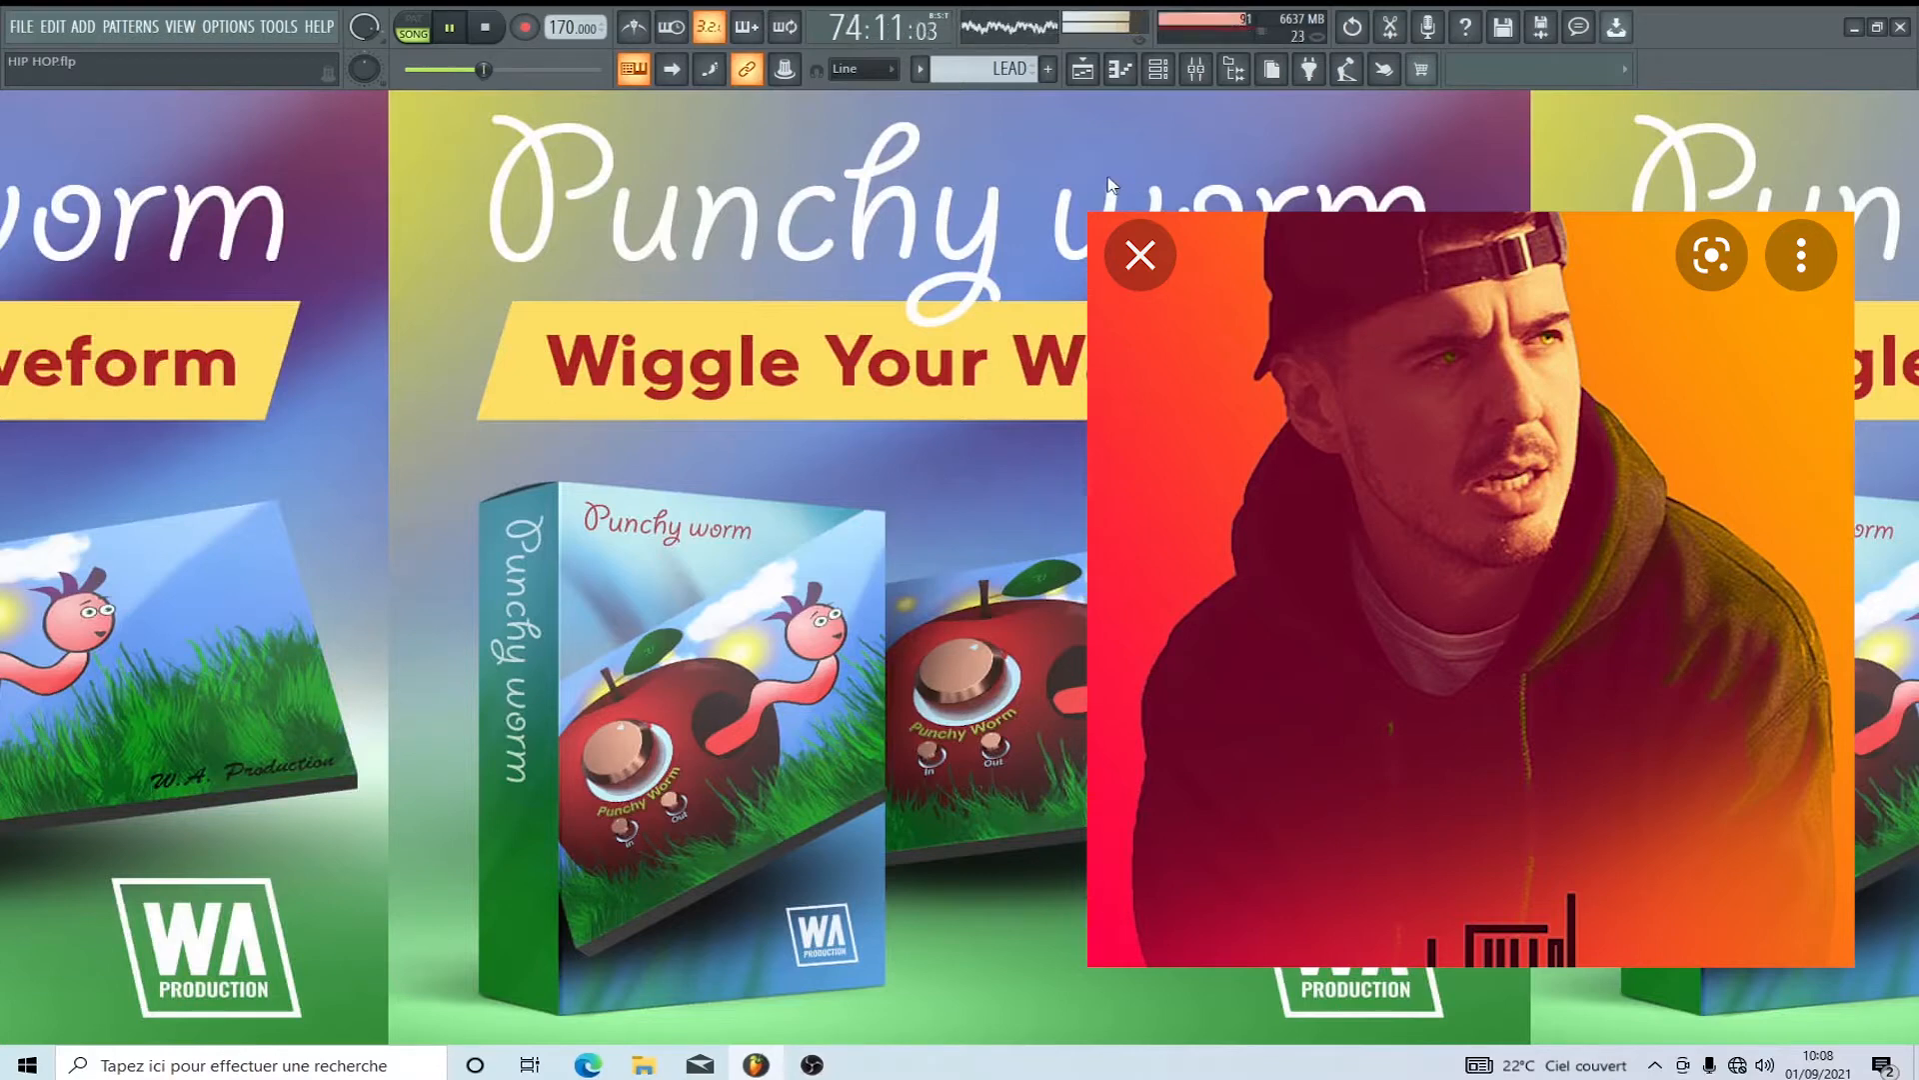
key(space)
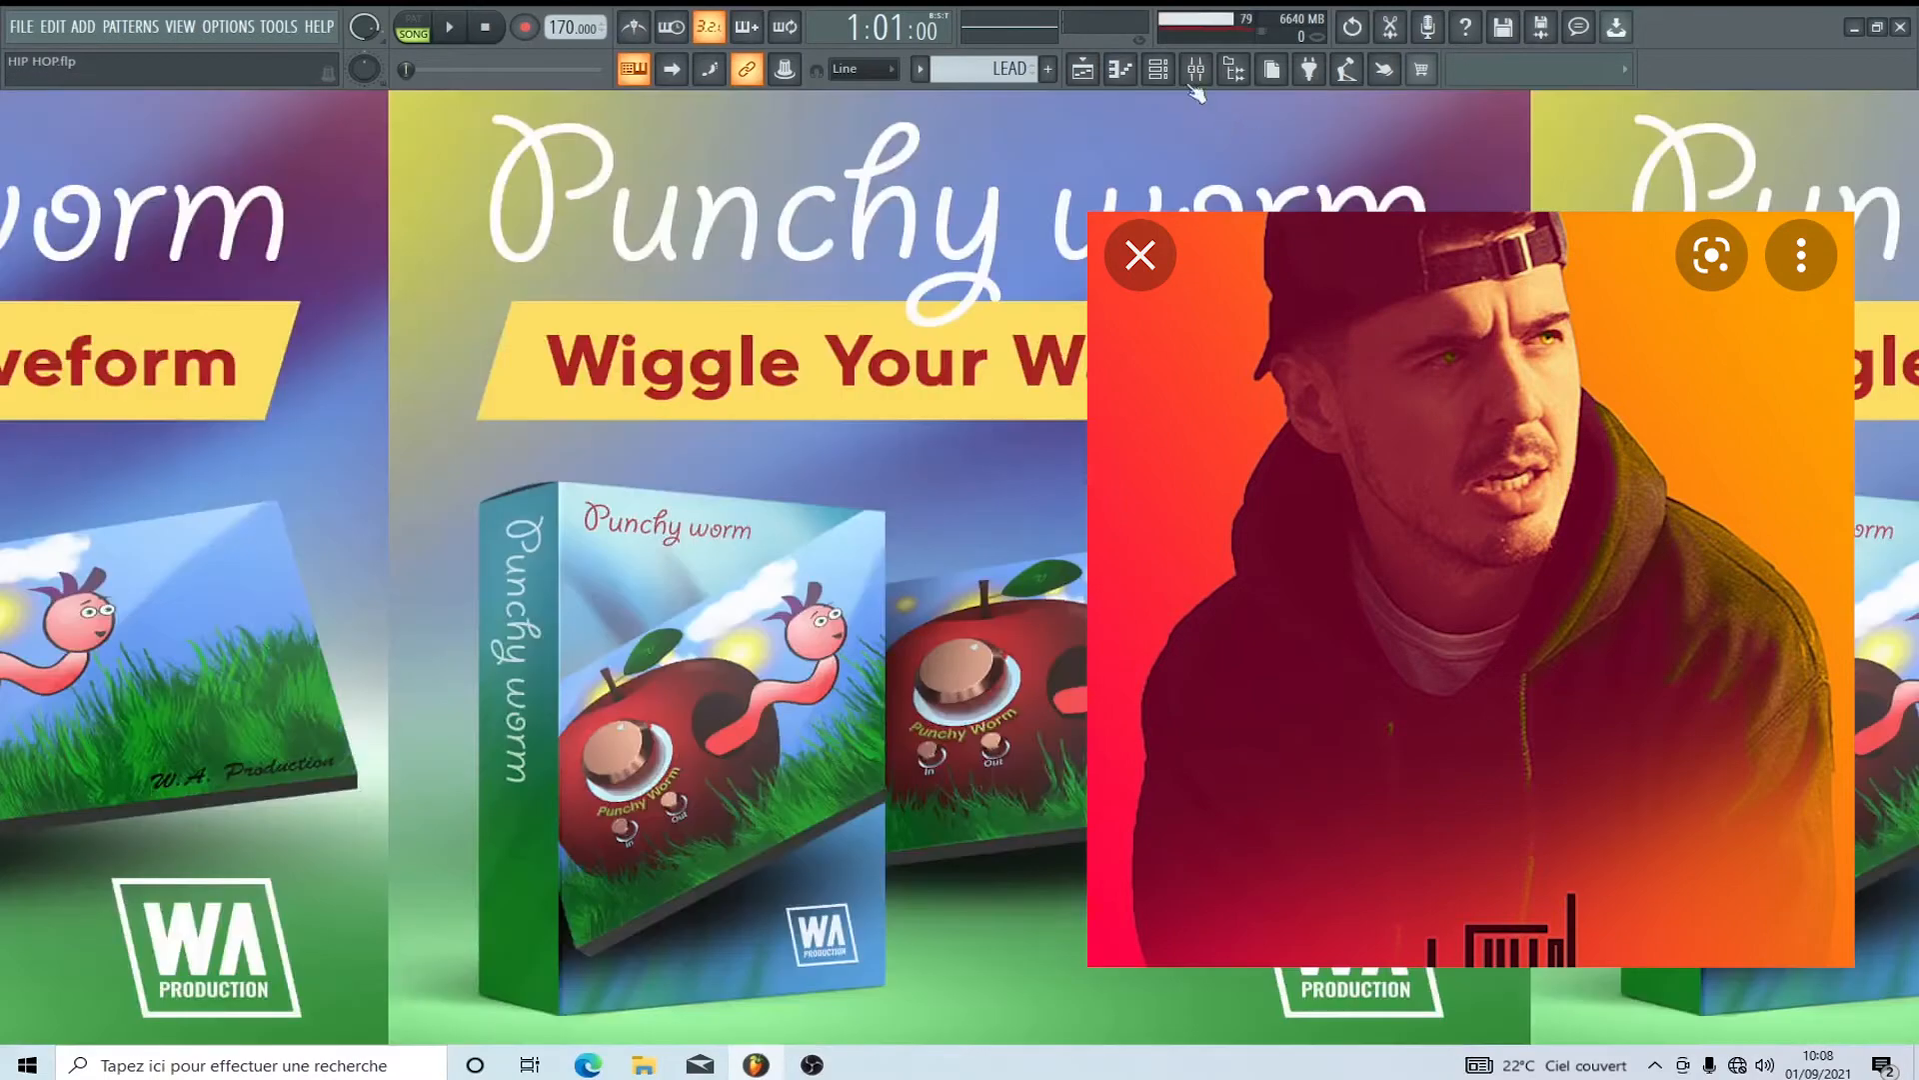
Show the channel rack, switch playback from song to pattern mode, and move the rack to a clear spot.
click(1158, 70)
click(416, 31)
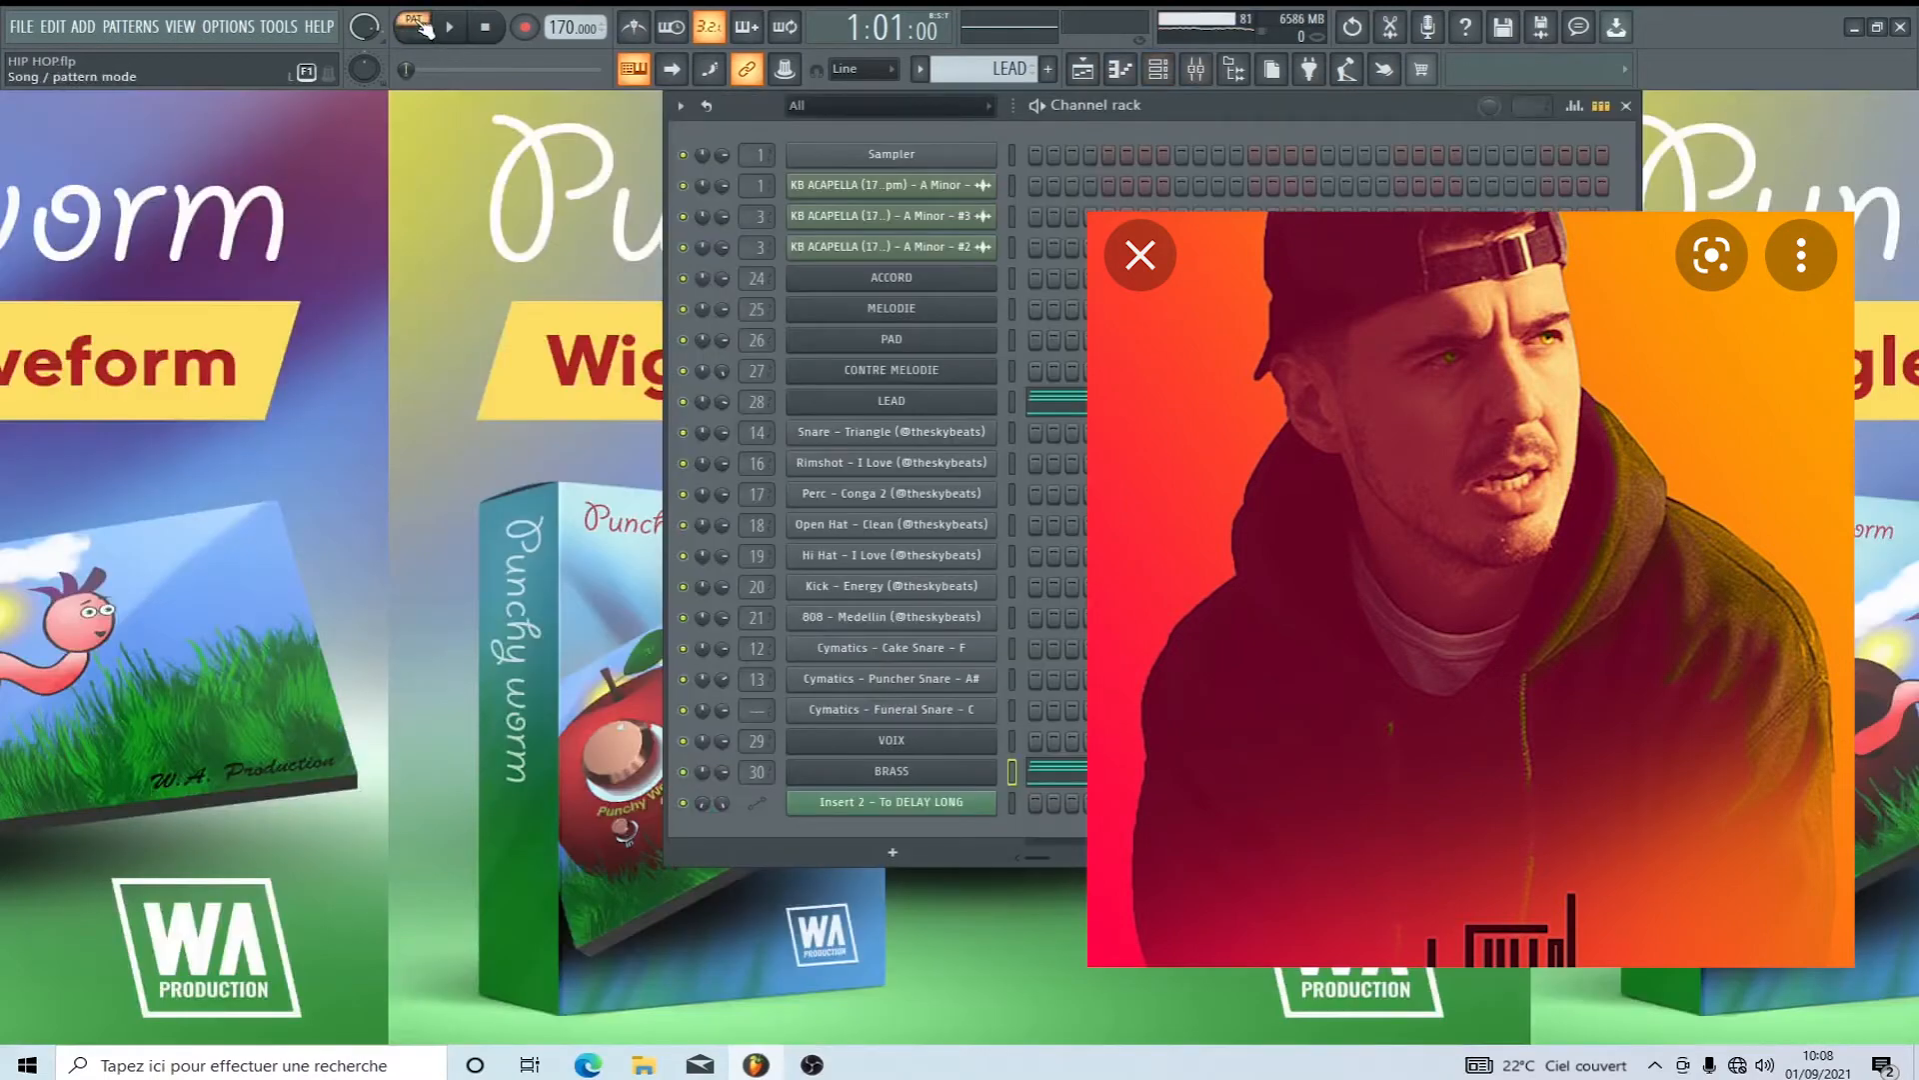
drag(1202, 104, 1159, 198)
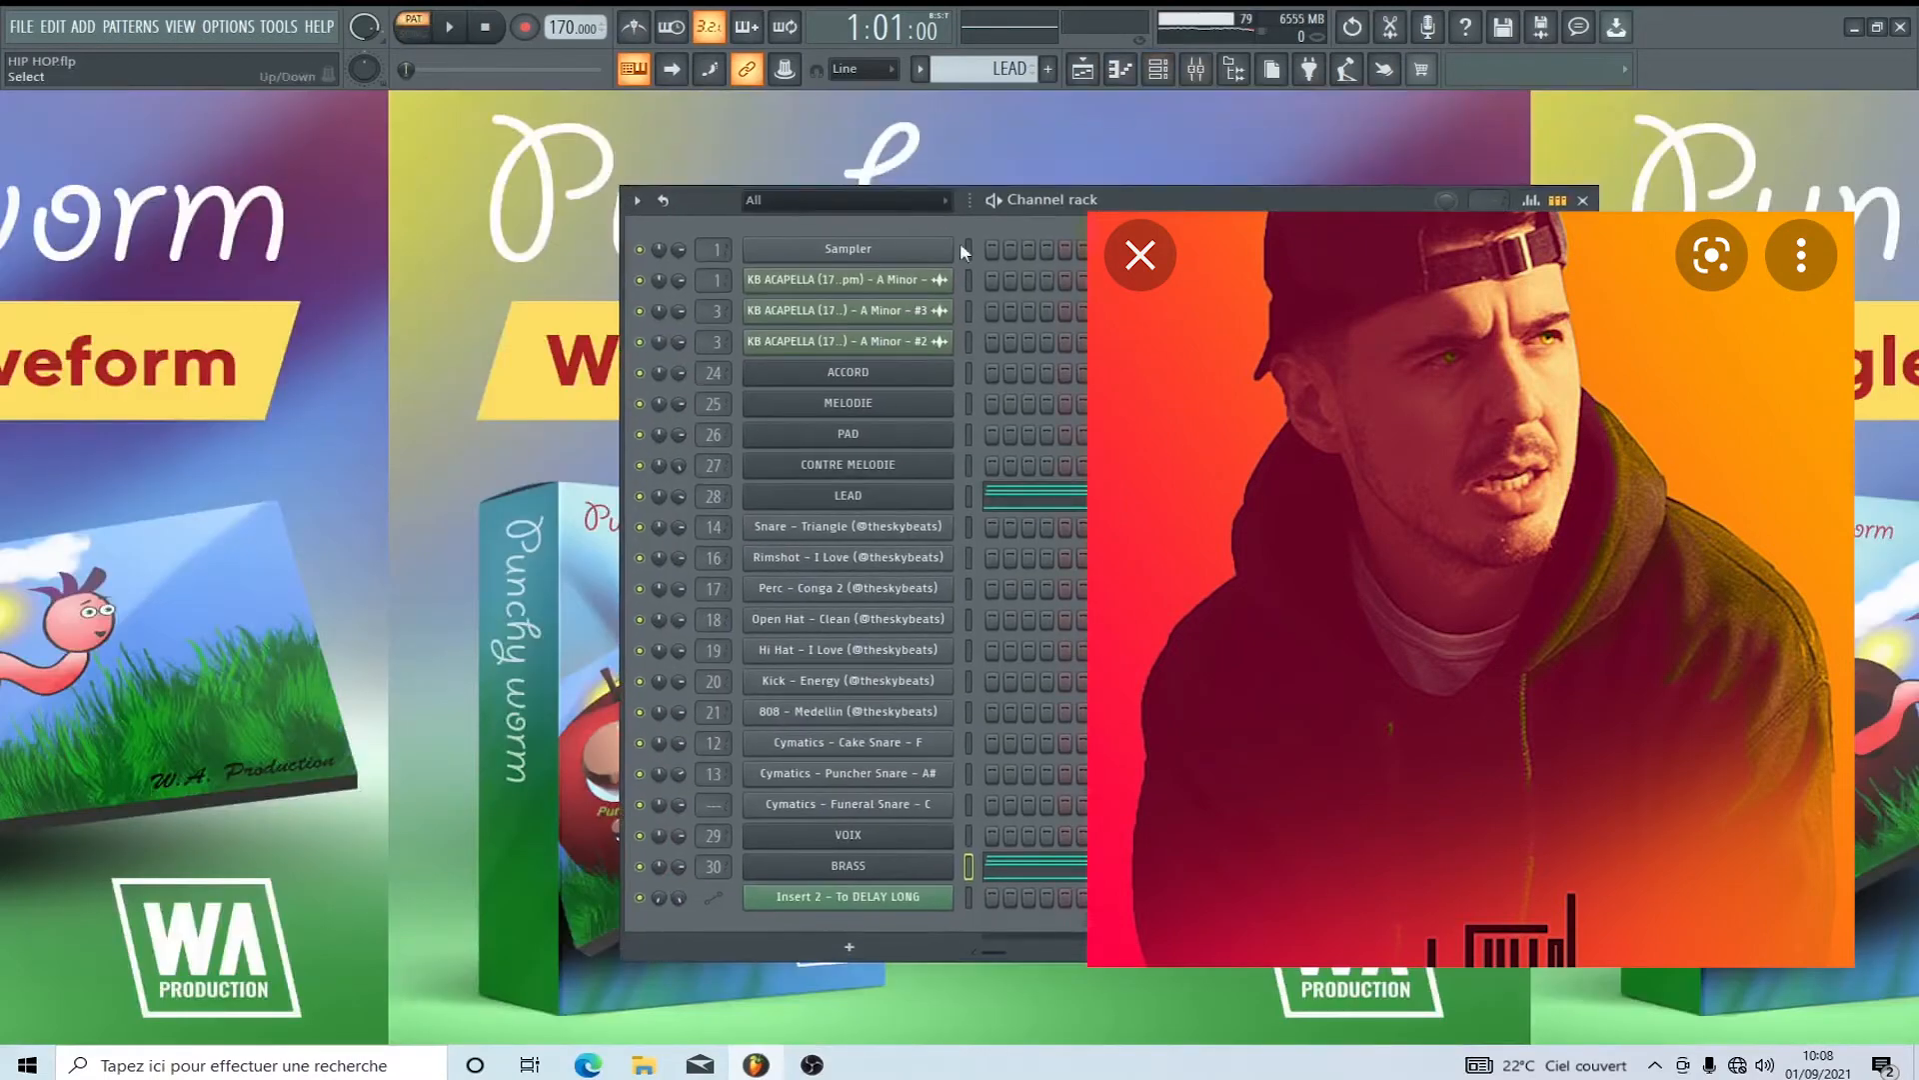
Inspect the sample settings of the first KB ACAPELLA (170bpm) audio clip beside the channel rack and close them.
click(882, 288)
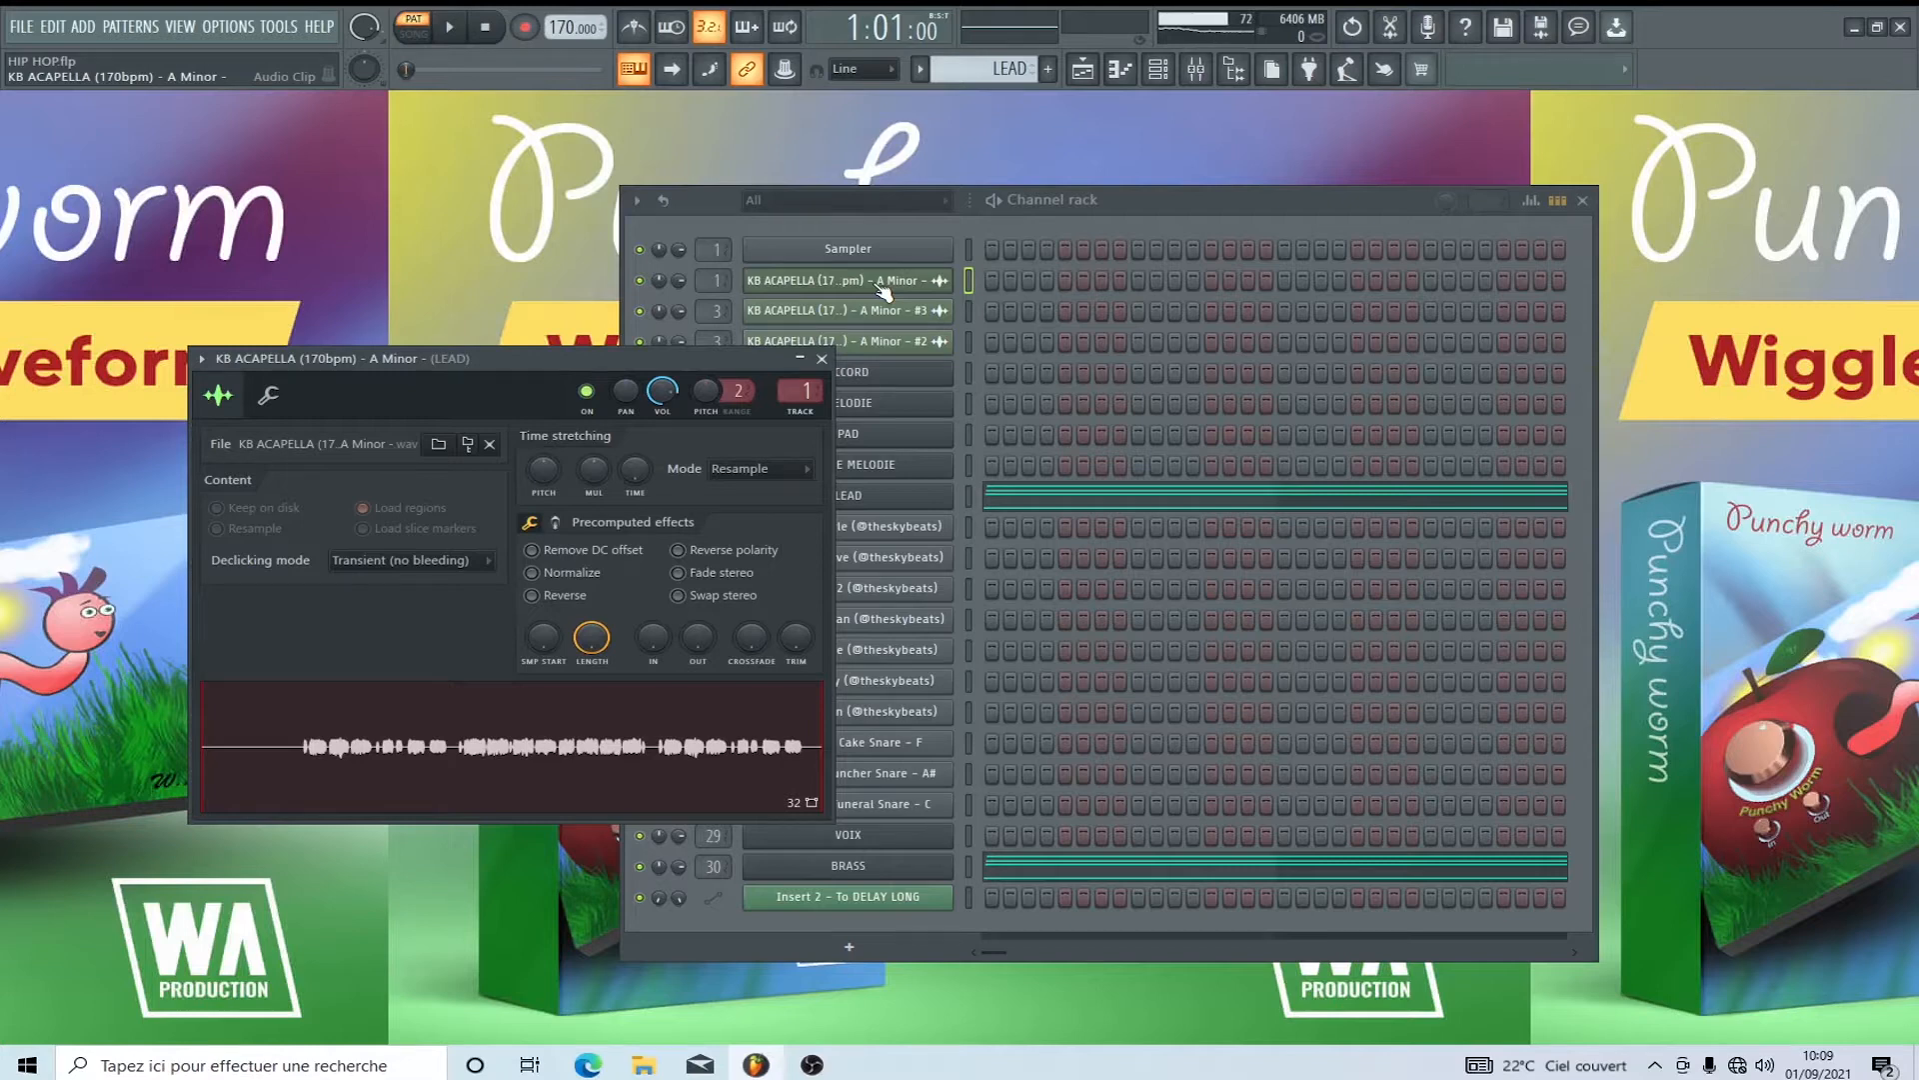
drag(1078, 199, 1163, 201)
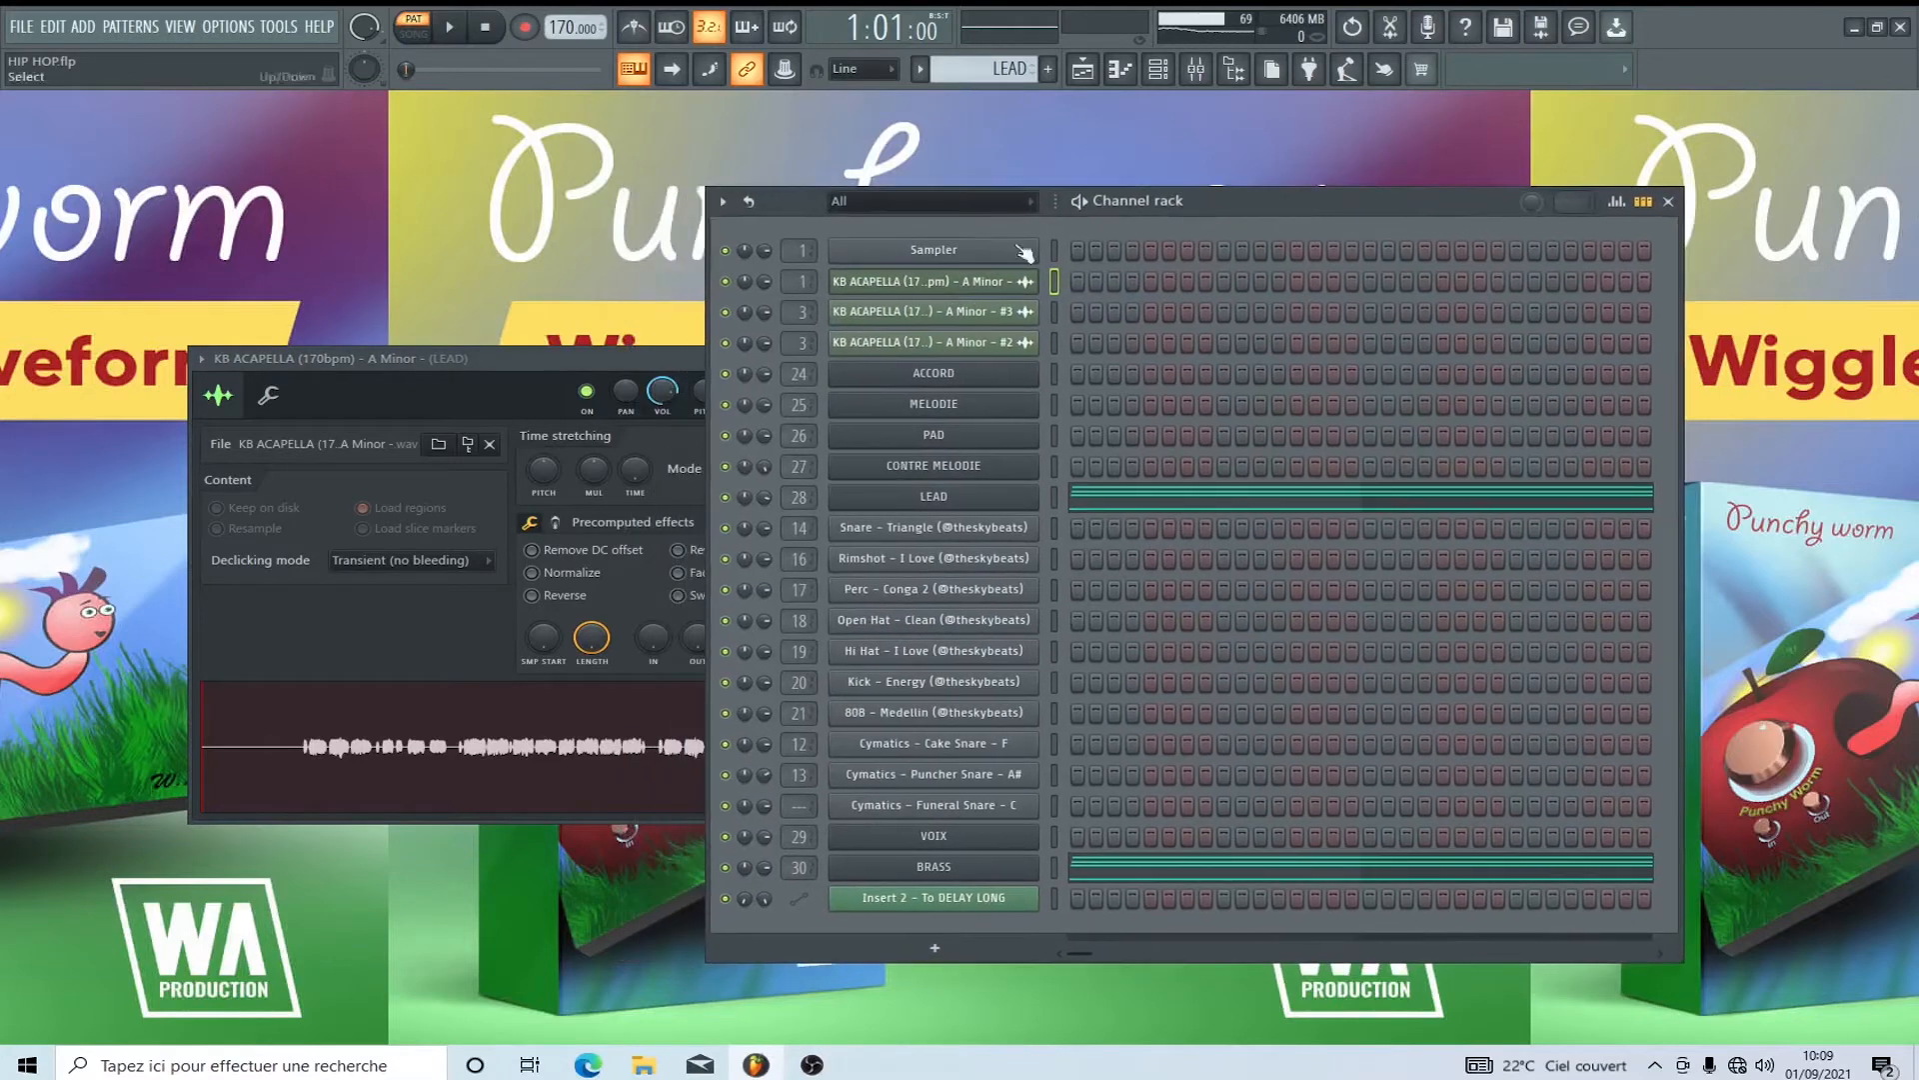
drag(570, 357, 492, 341)
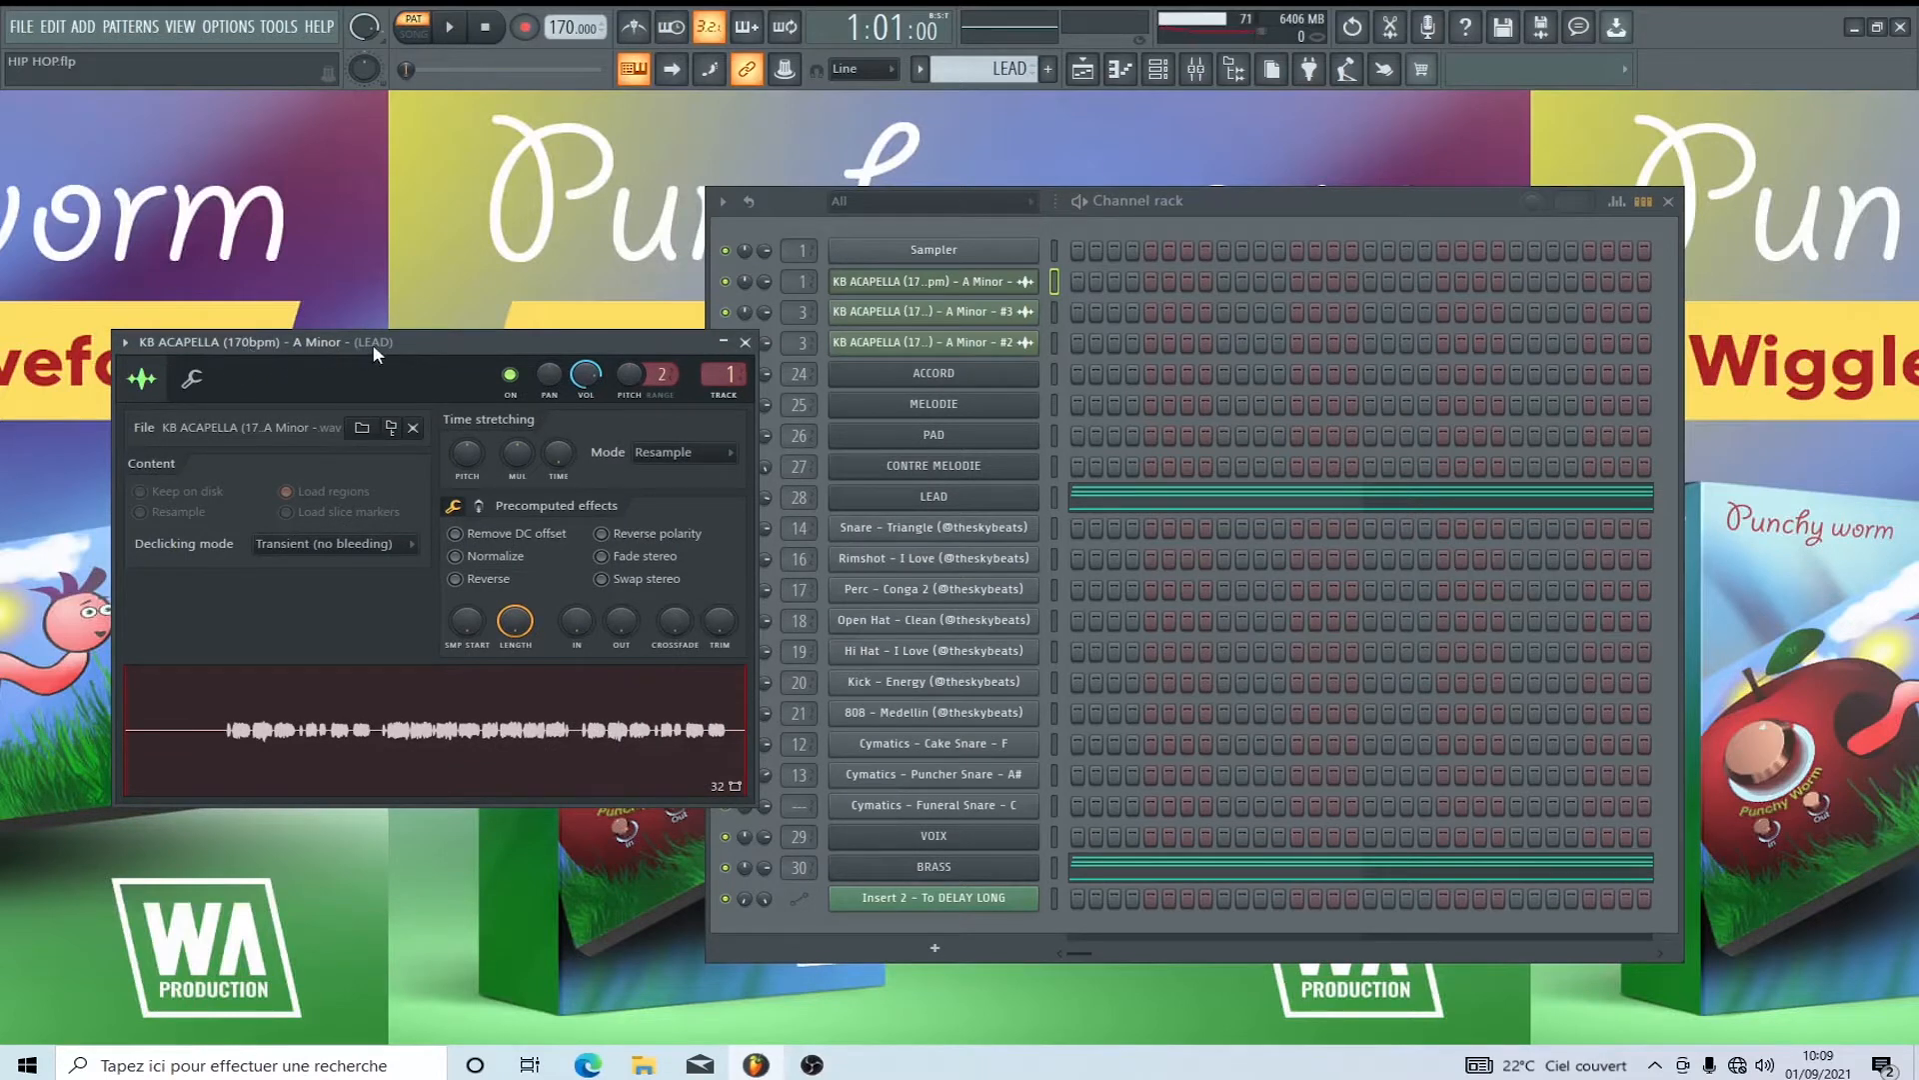
click(745, 342)
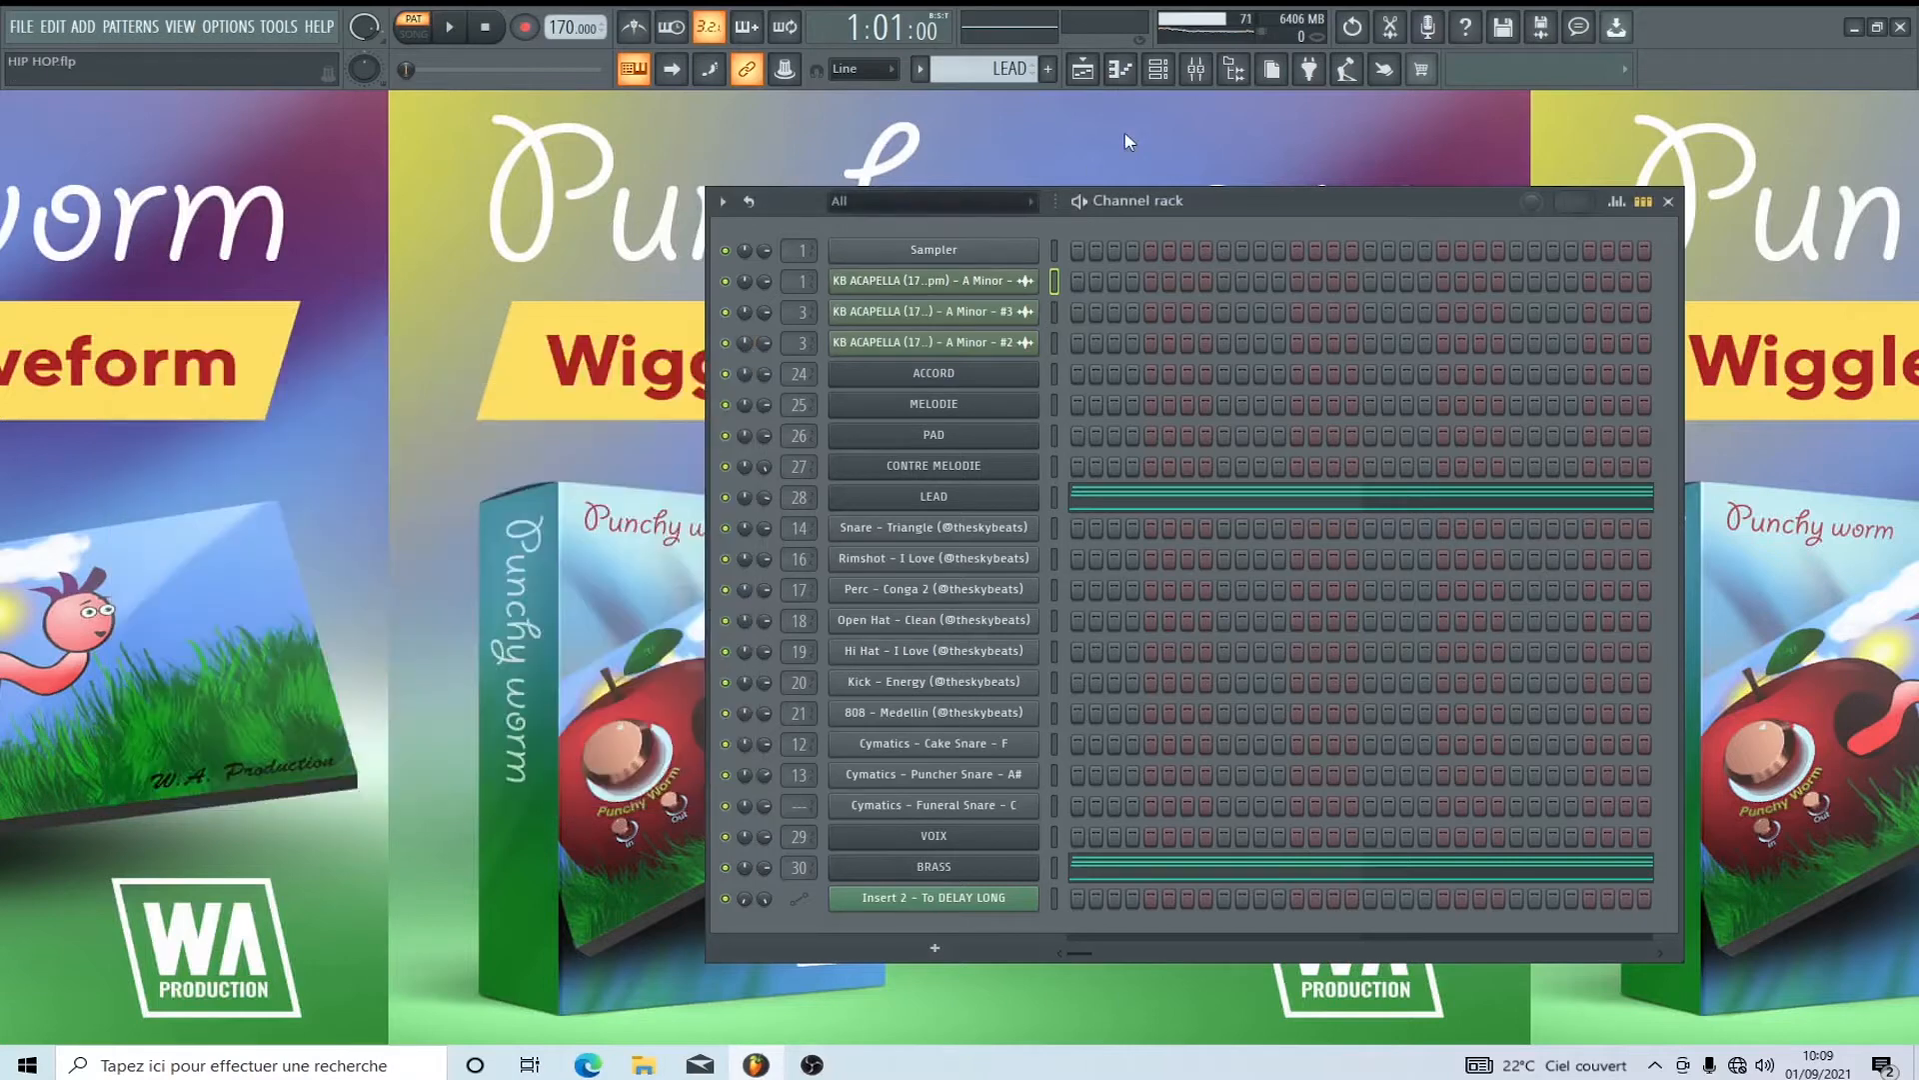
Select the ACCORD pattern and open its chords in the piano roll with all eight bars in view.
click(950, 70)
click(964, 107)
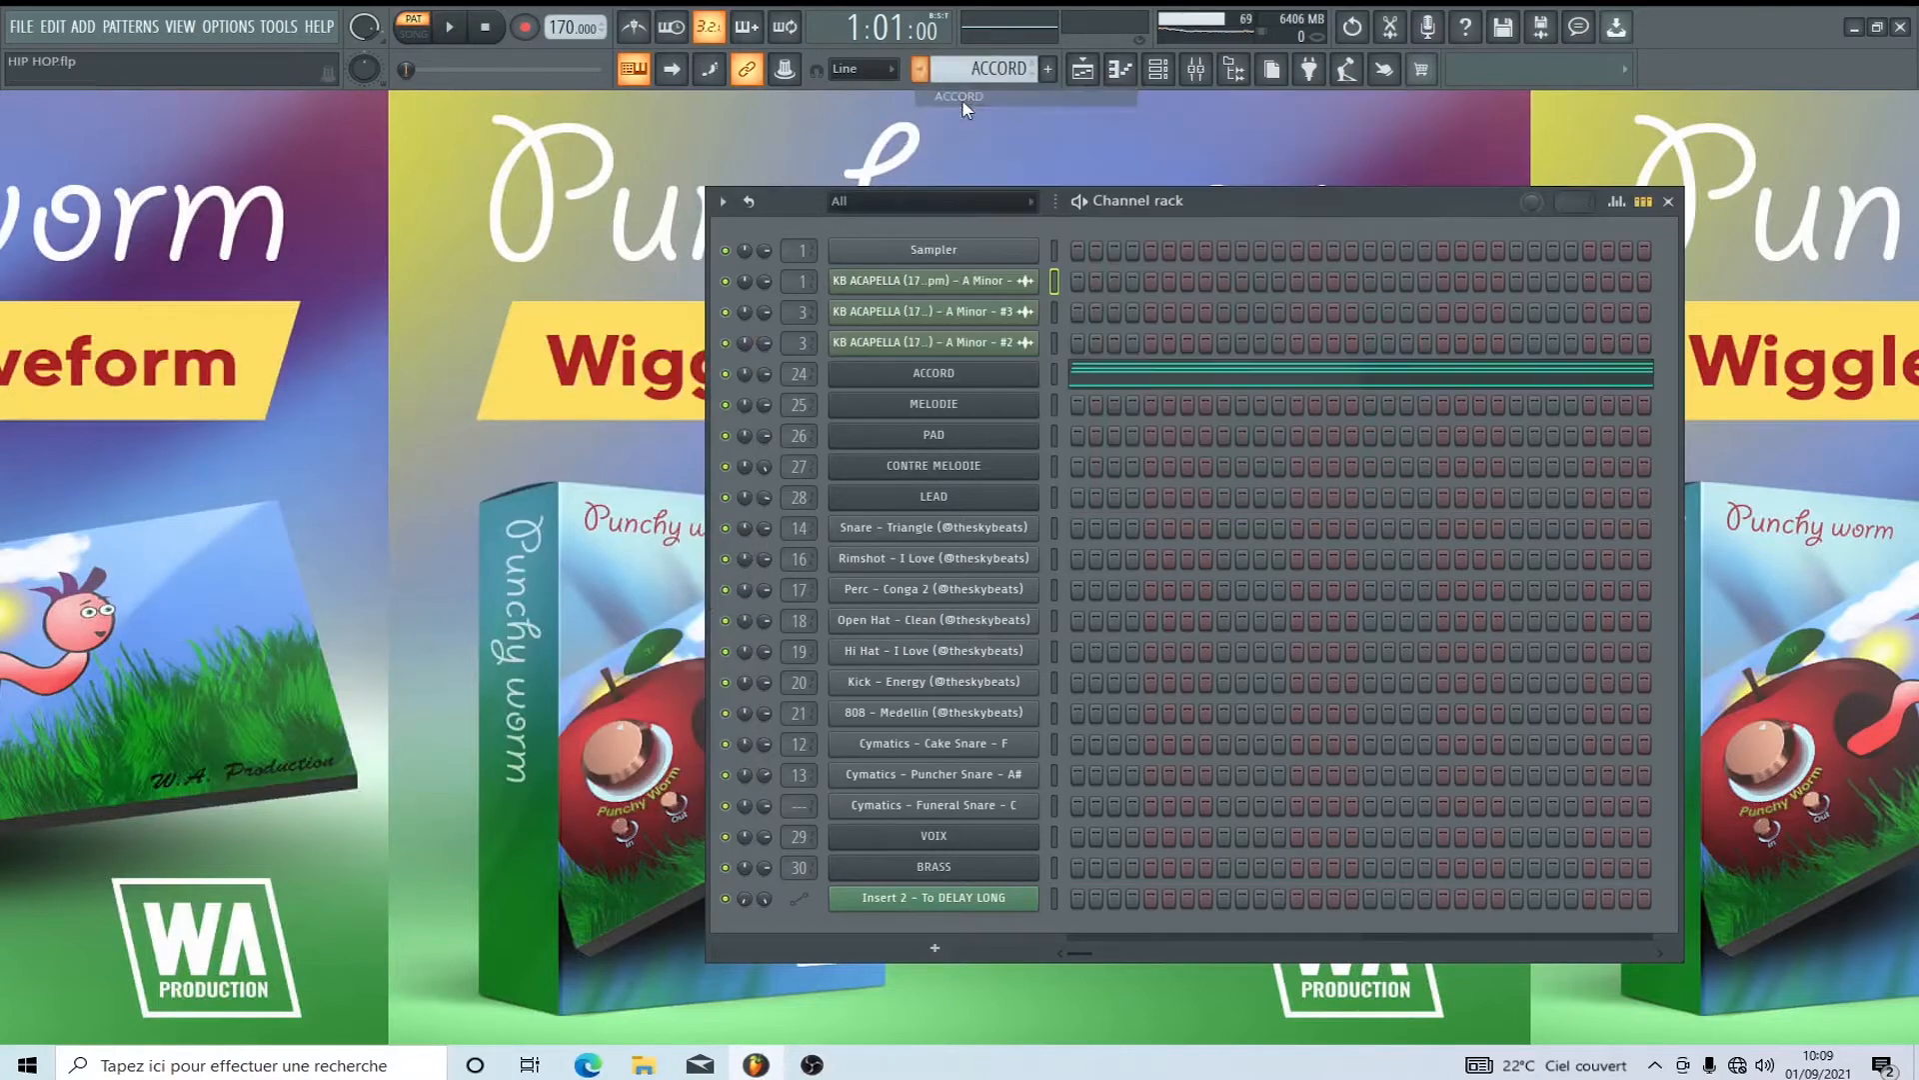
click(1160, 370)
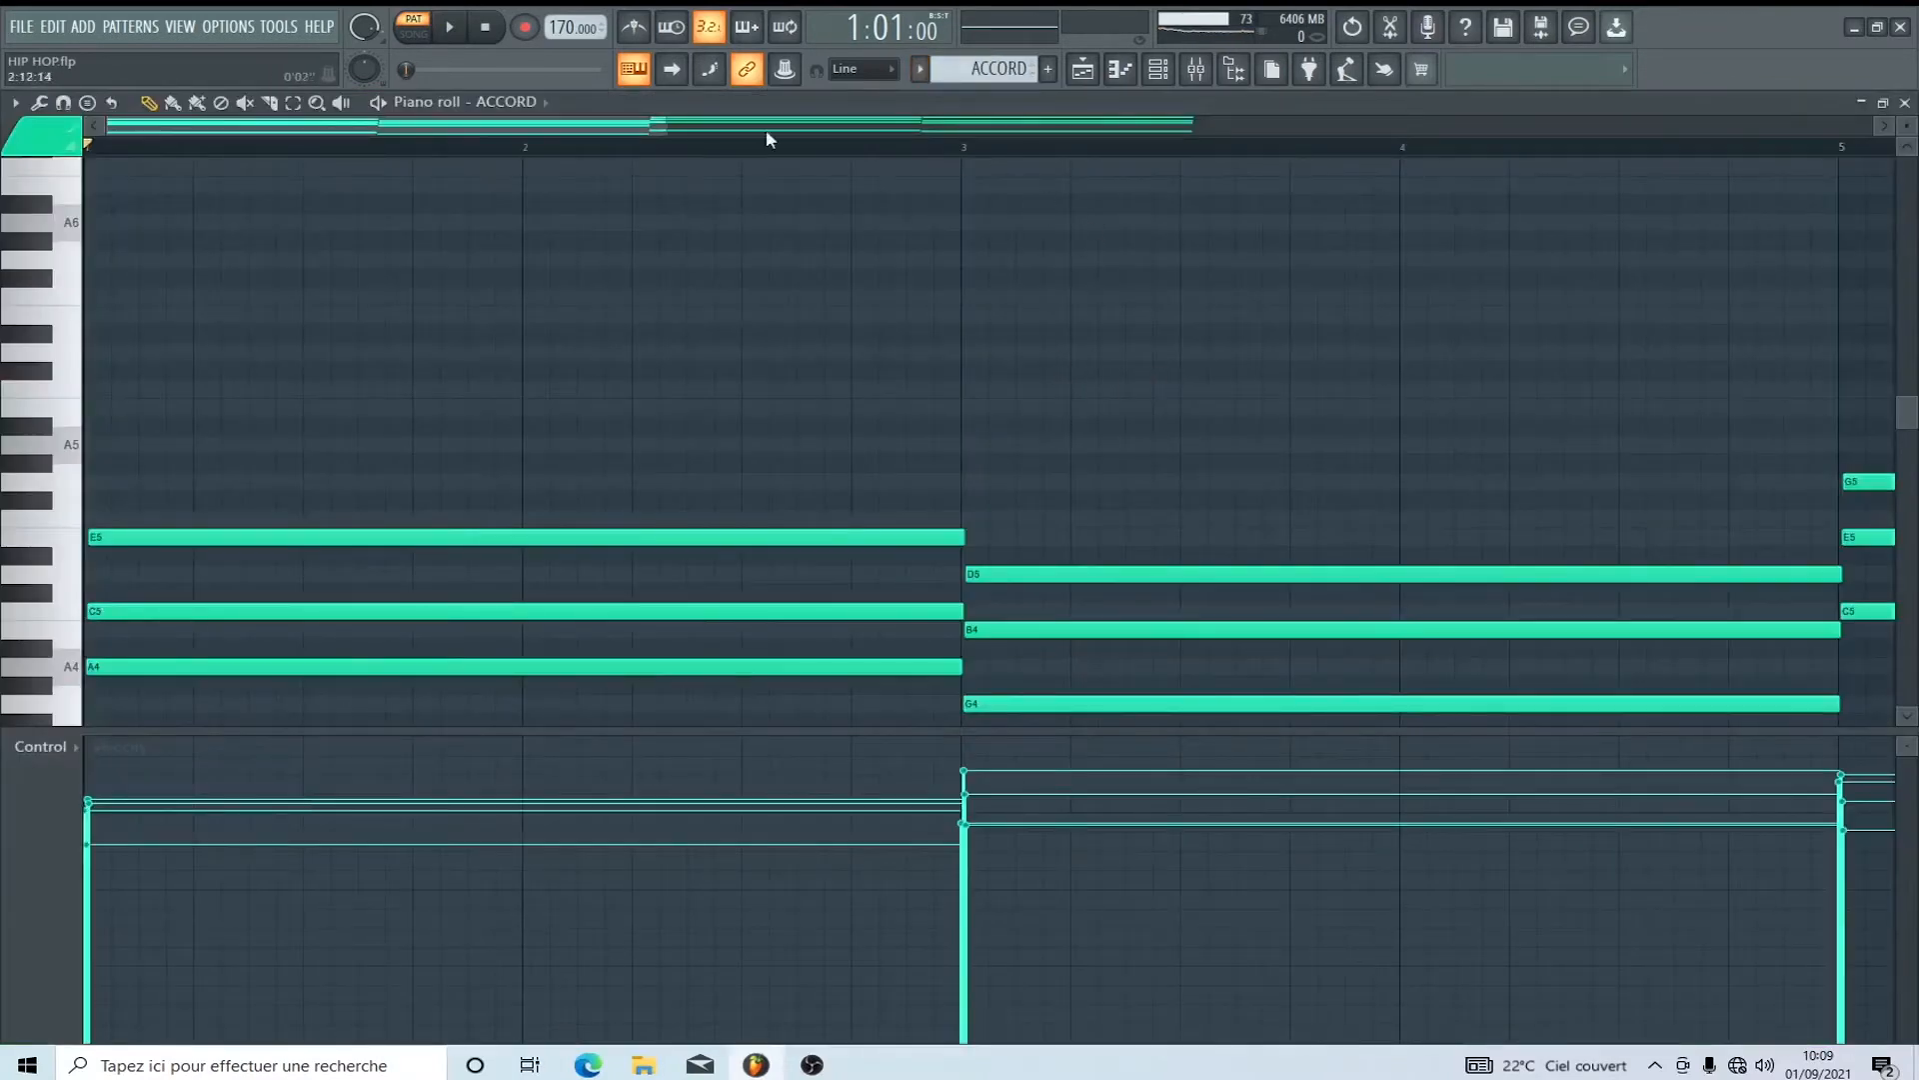
drag(664, 128, 1316, 333)
scroll(1317, 336, down, 5)
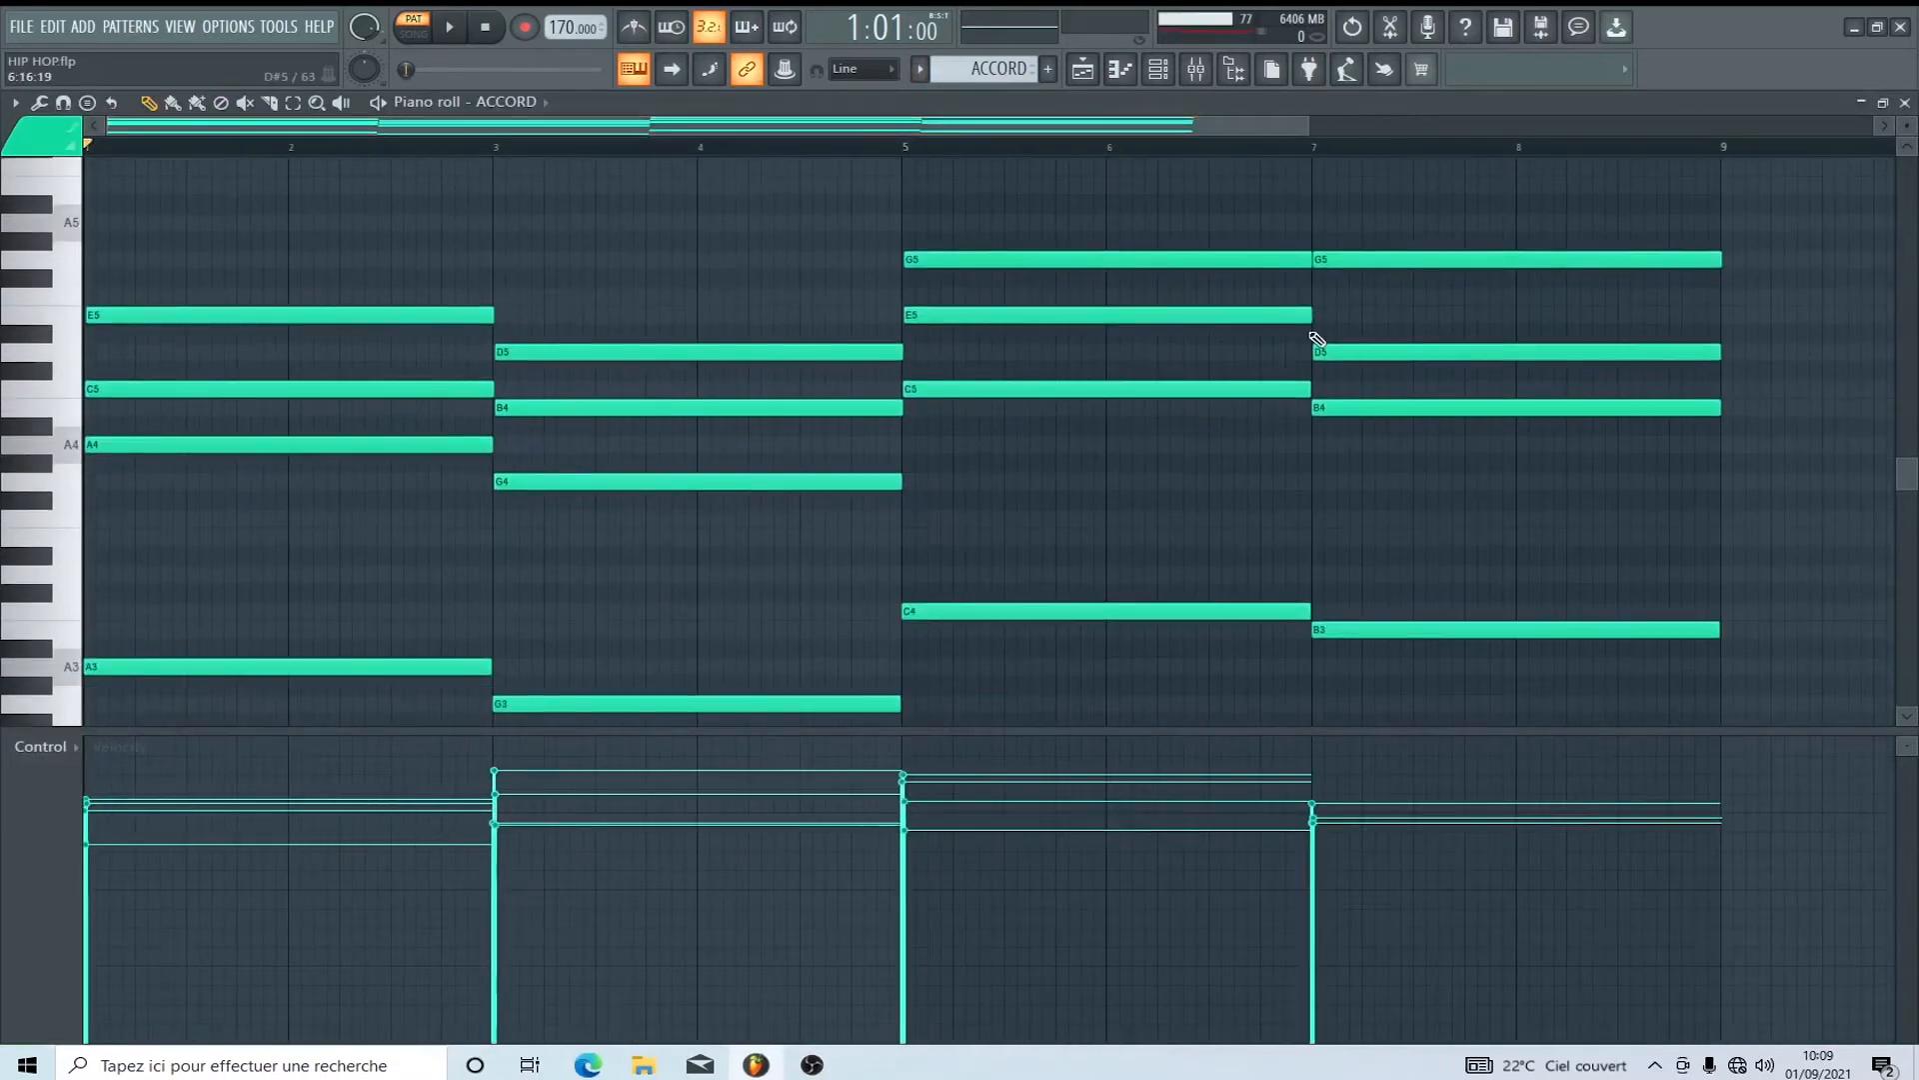
drag(1302, 133, 1501, 152)
Play the ACCORD chords through once with the note area enlarged, stop playback and close the piano roll.
key(space)
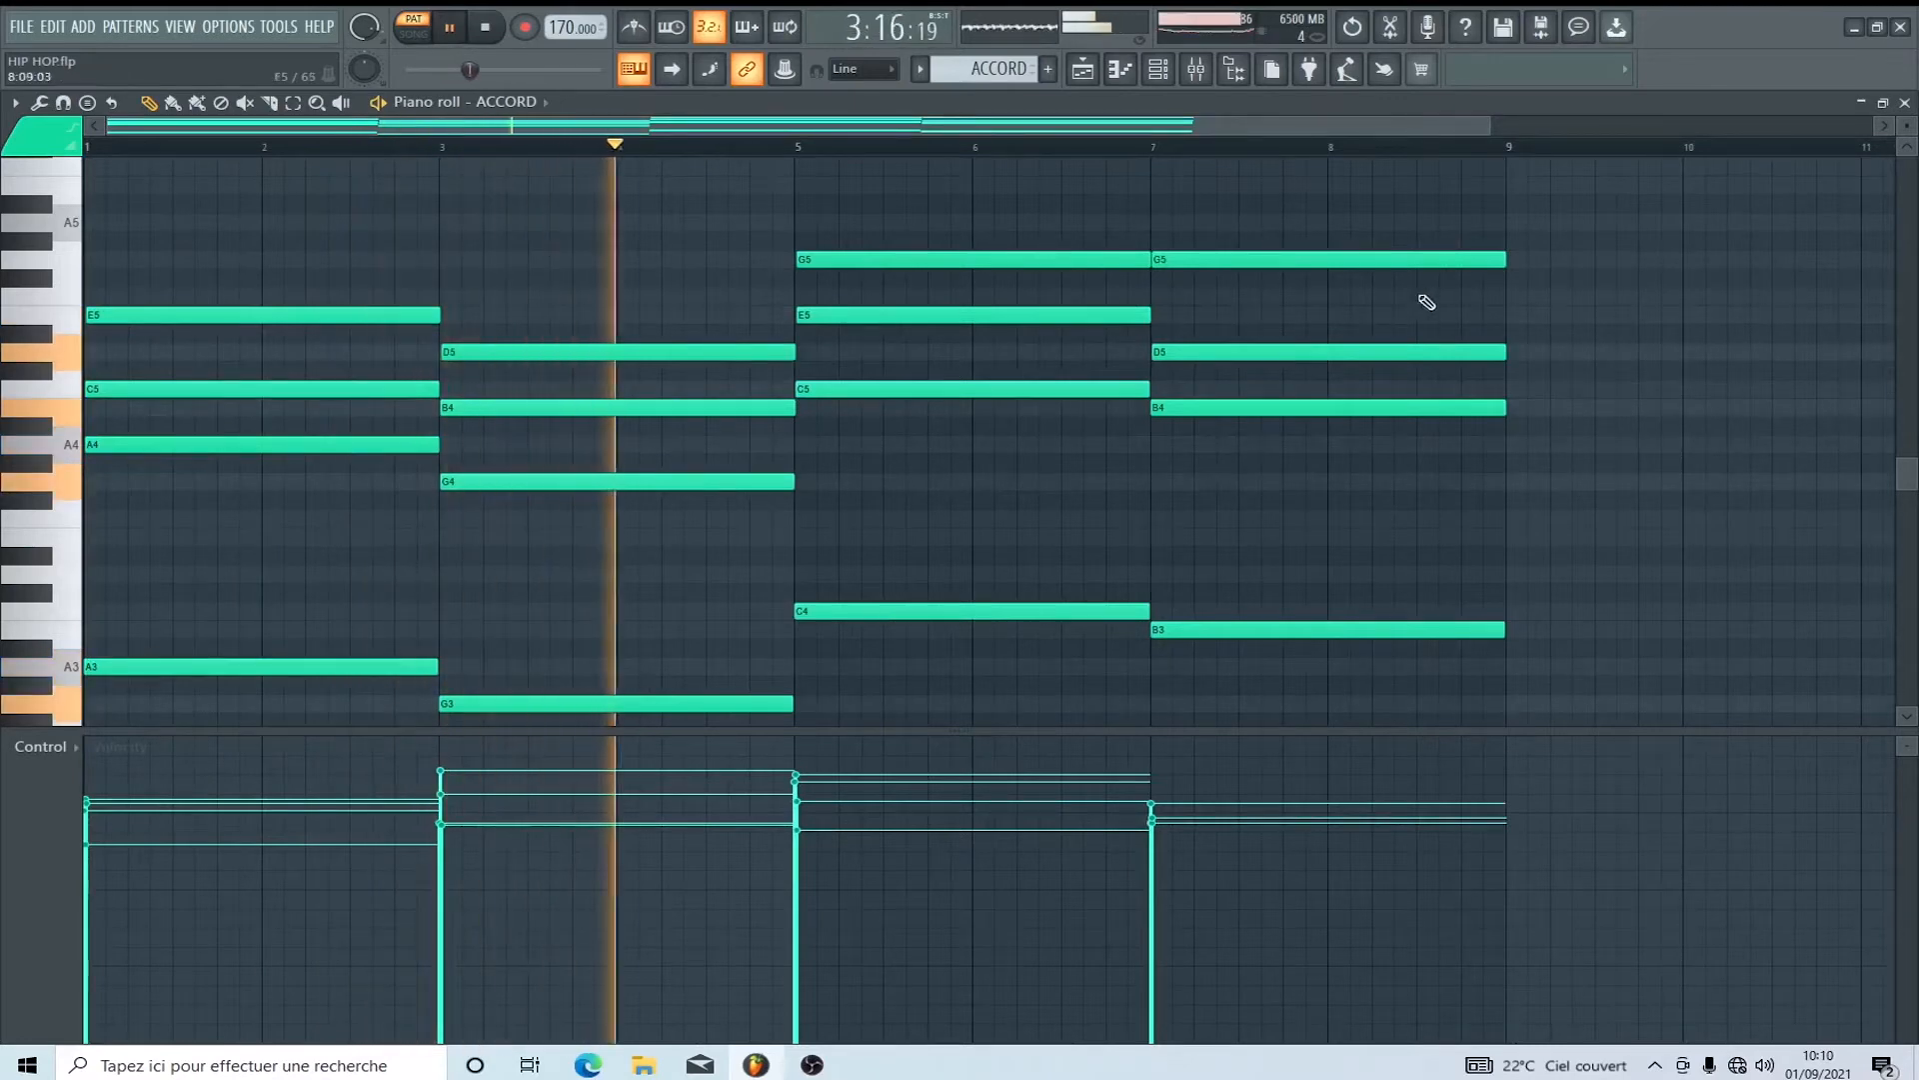
drag(1028, 730, 1050, 904)
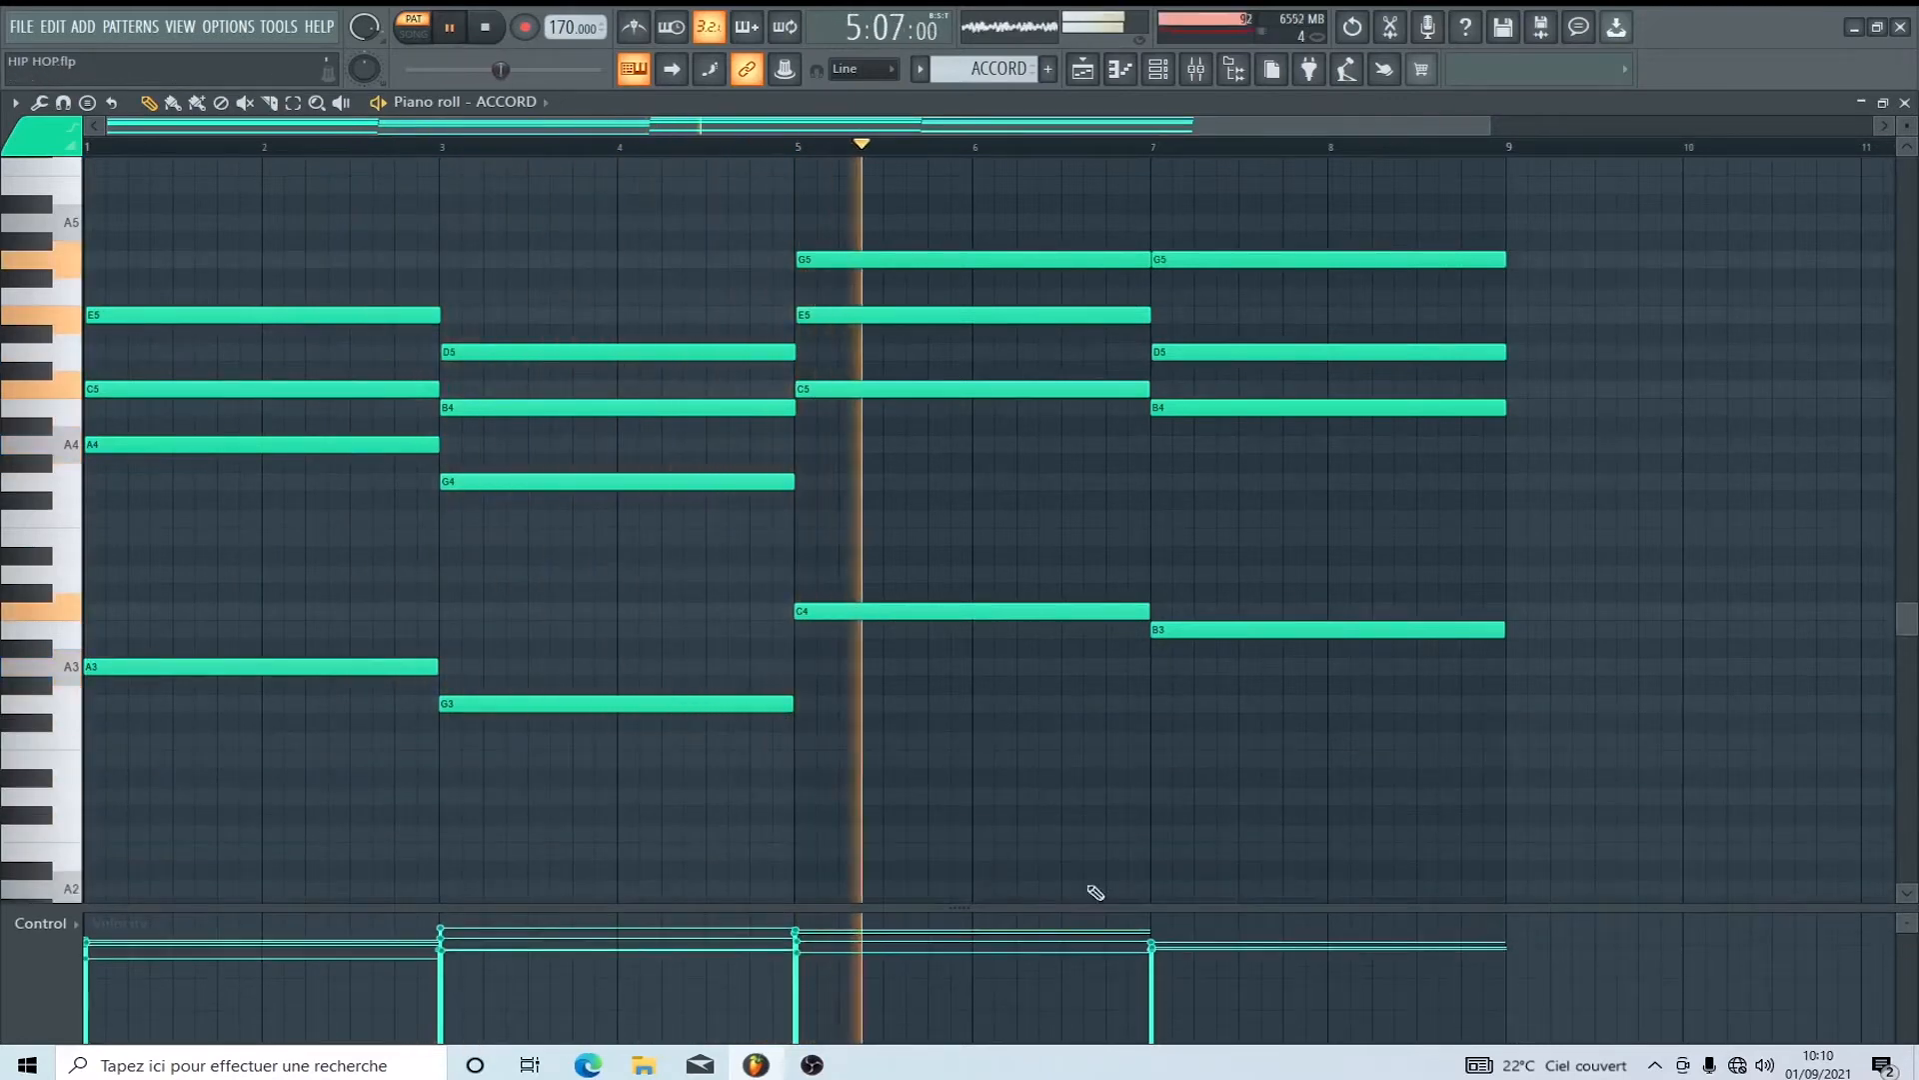
scroll(1298, 754, up, 2)
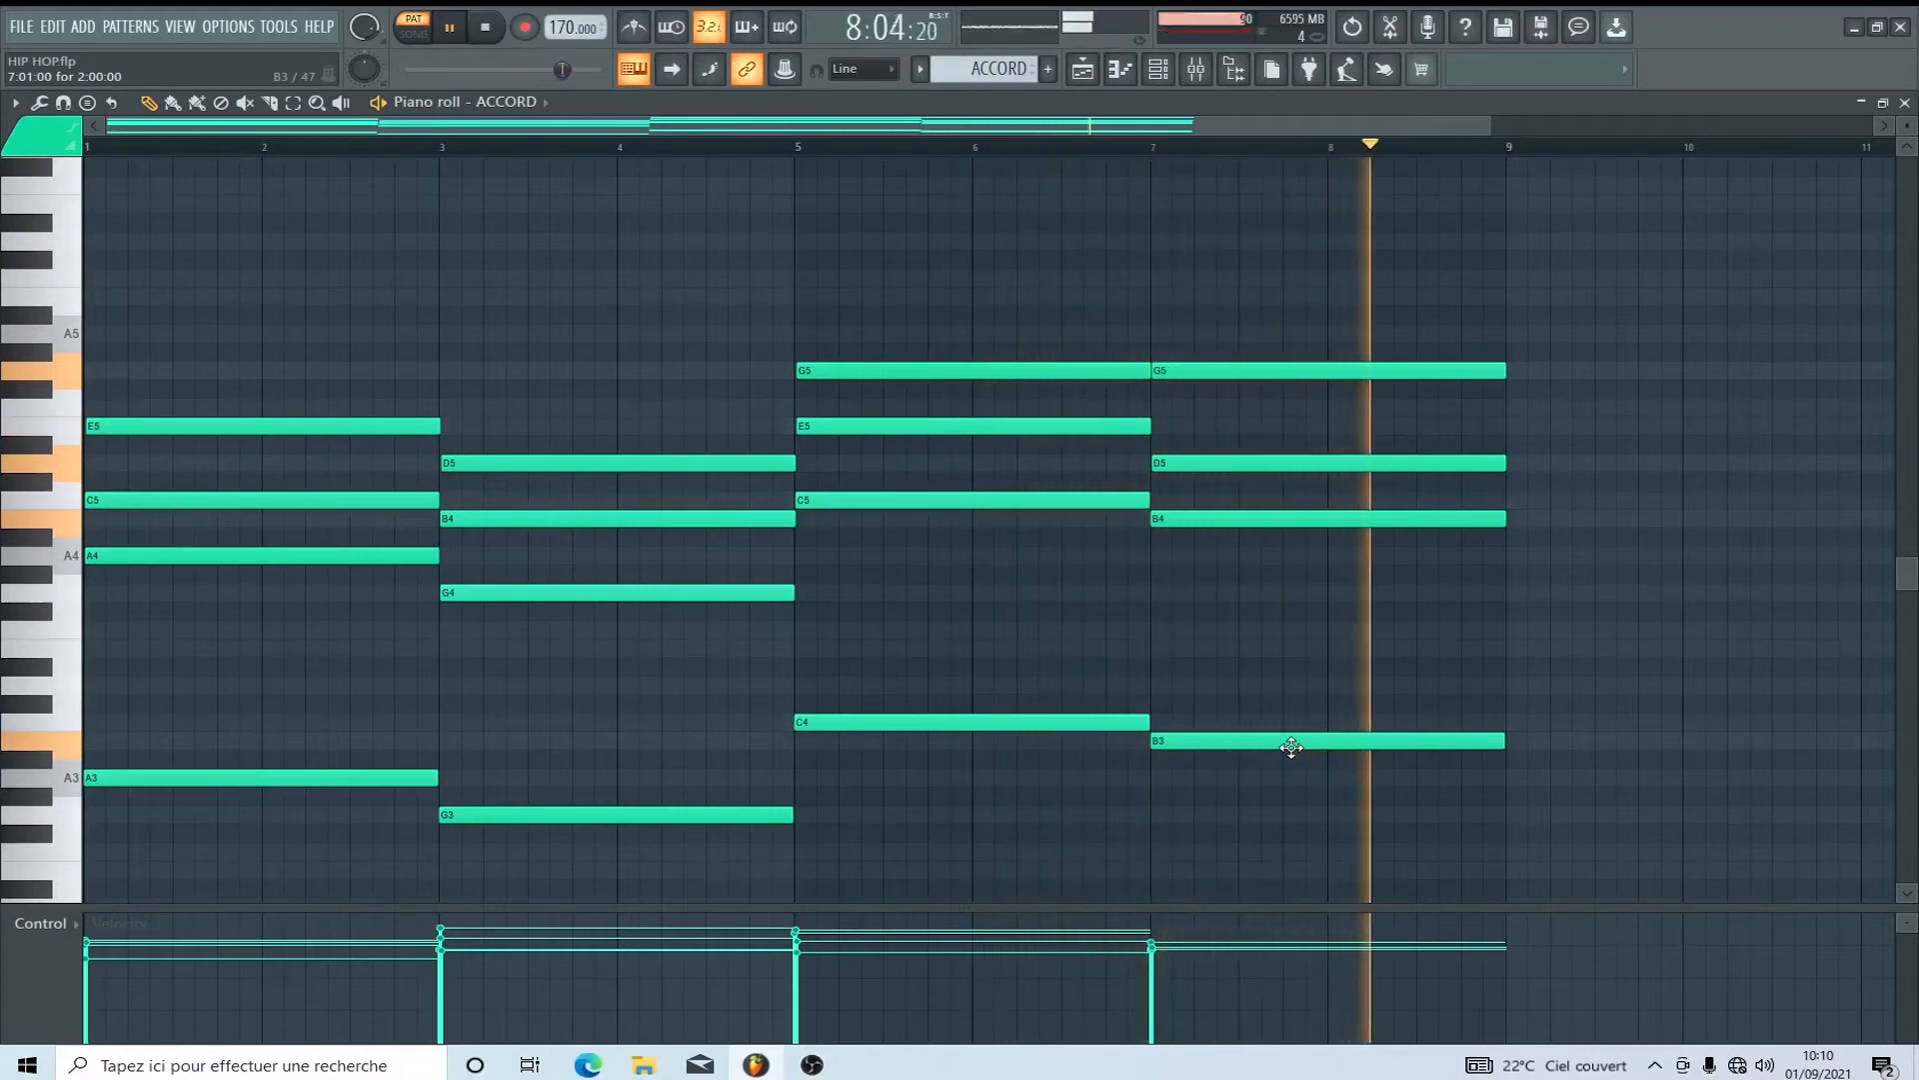
key(space)
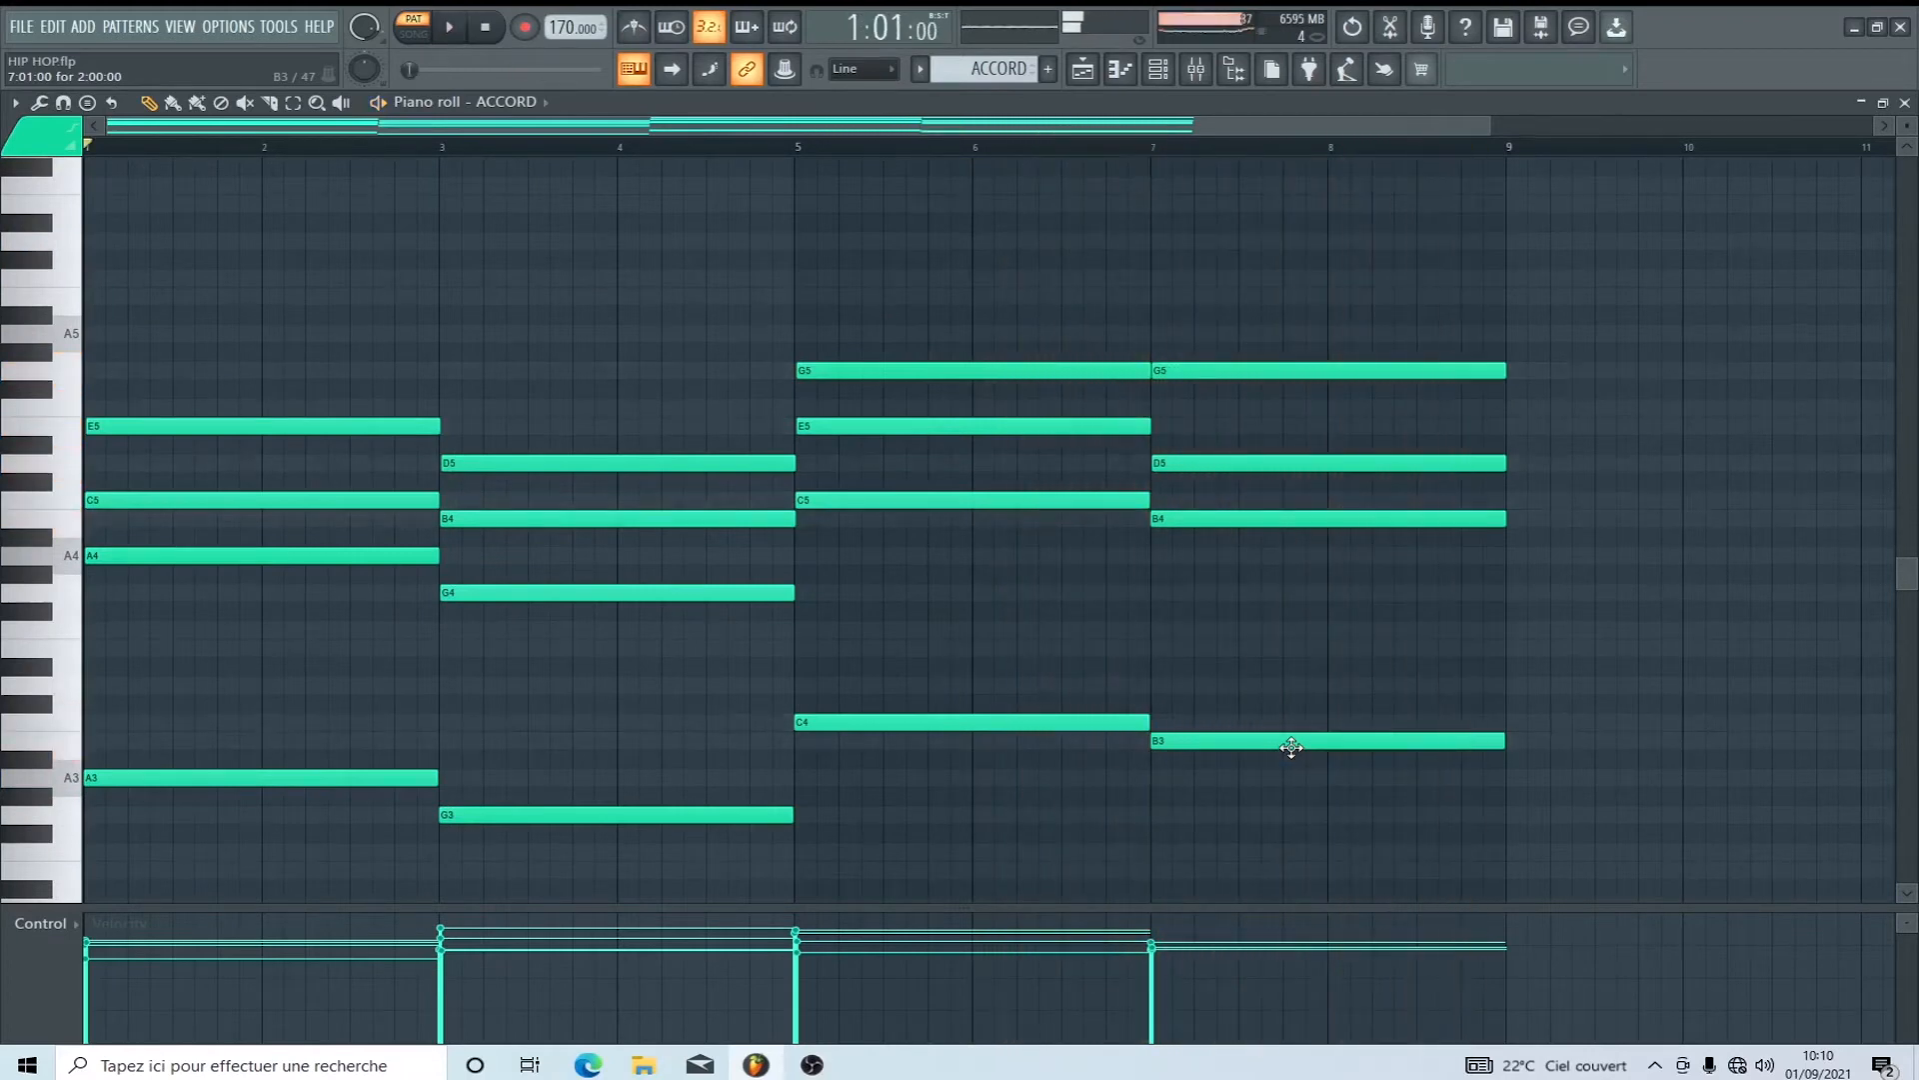
click(1905, 103)
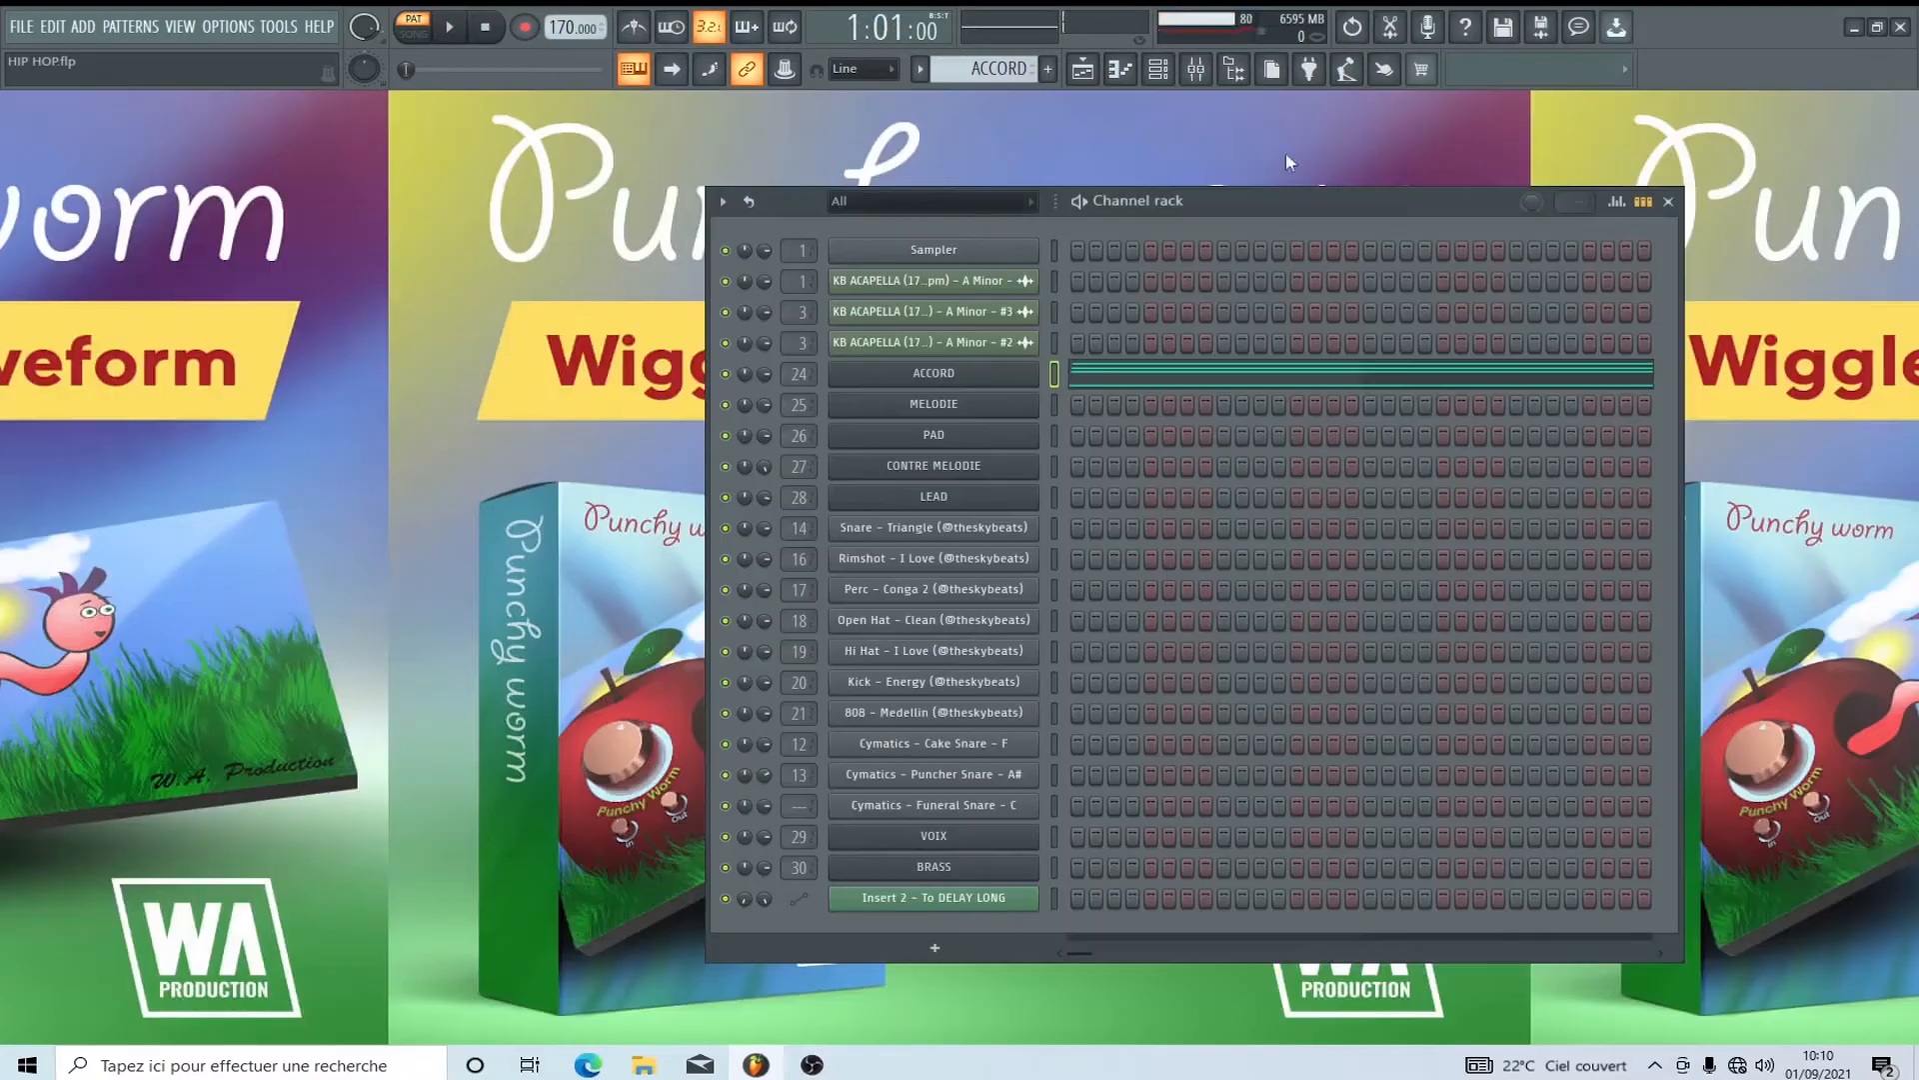
Select the MELODIE pattern, play its notes in the piano roll, and return to the channel rack.
click(918, 69)
click(944, 116)
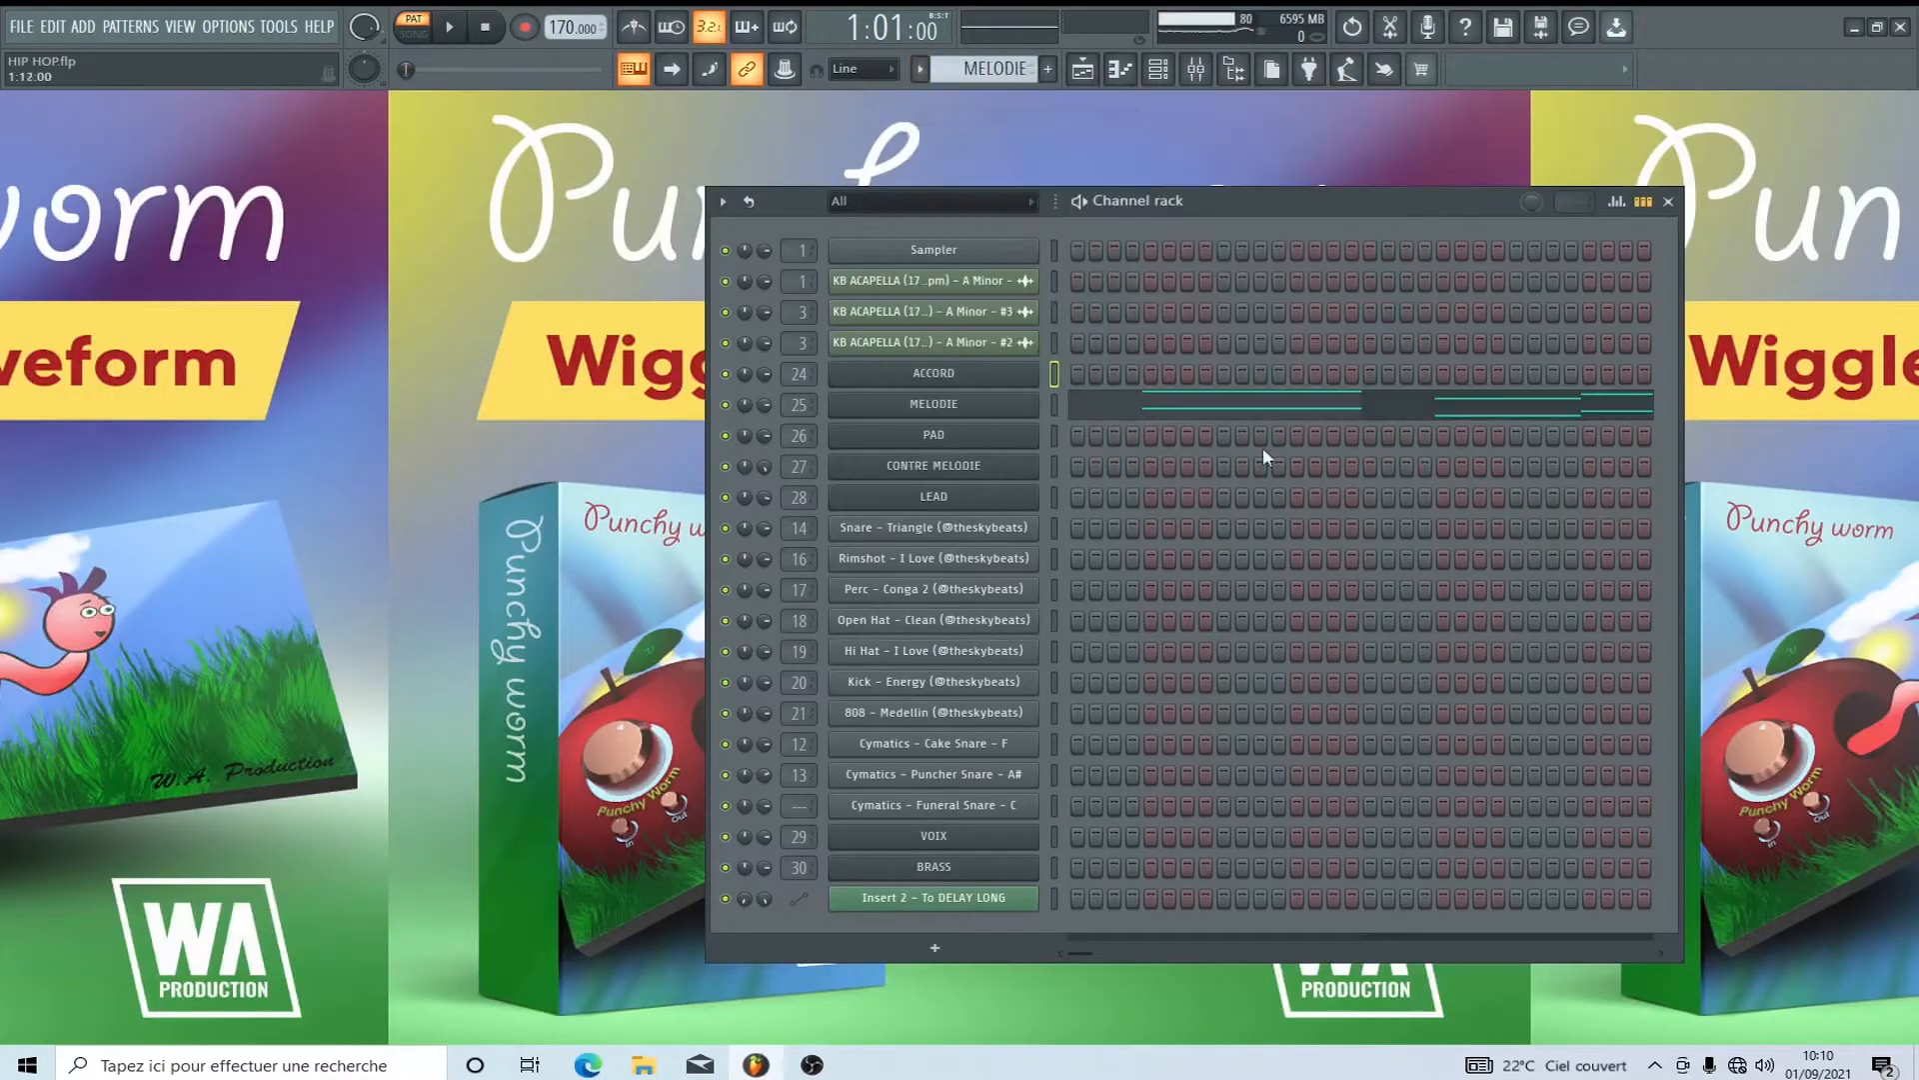
click(1228, 415)
scroll(1227, 416, up, 5)
key(space)
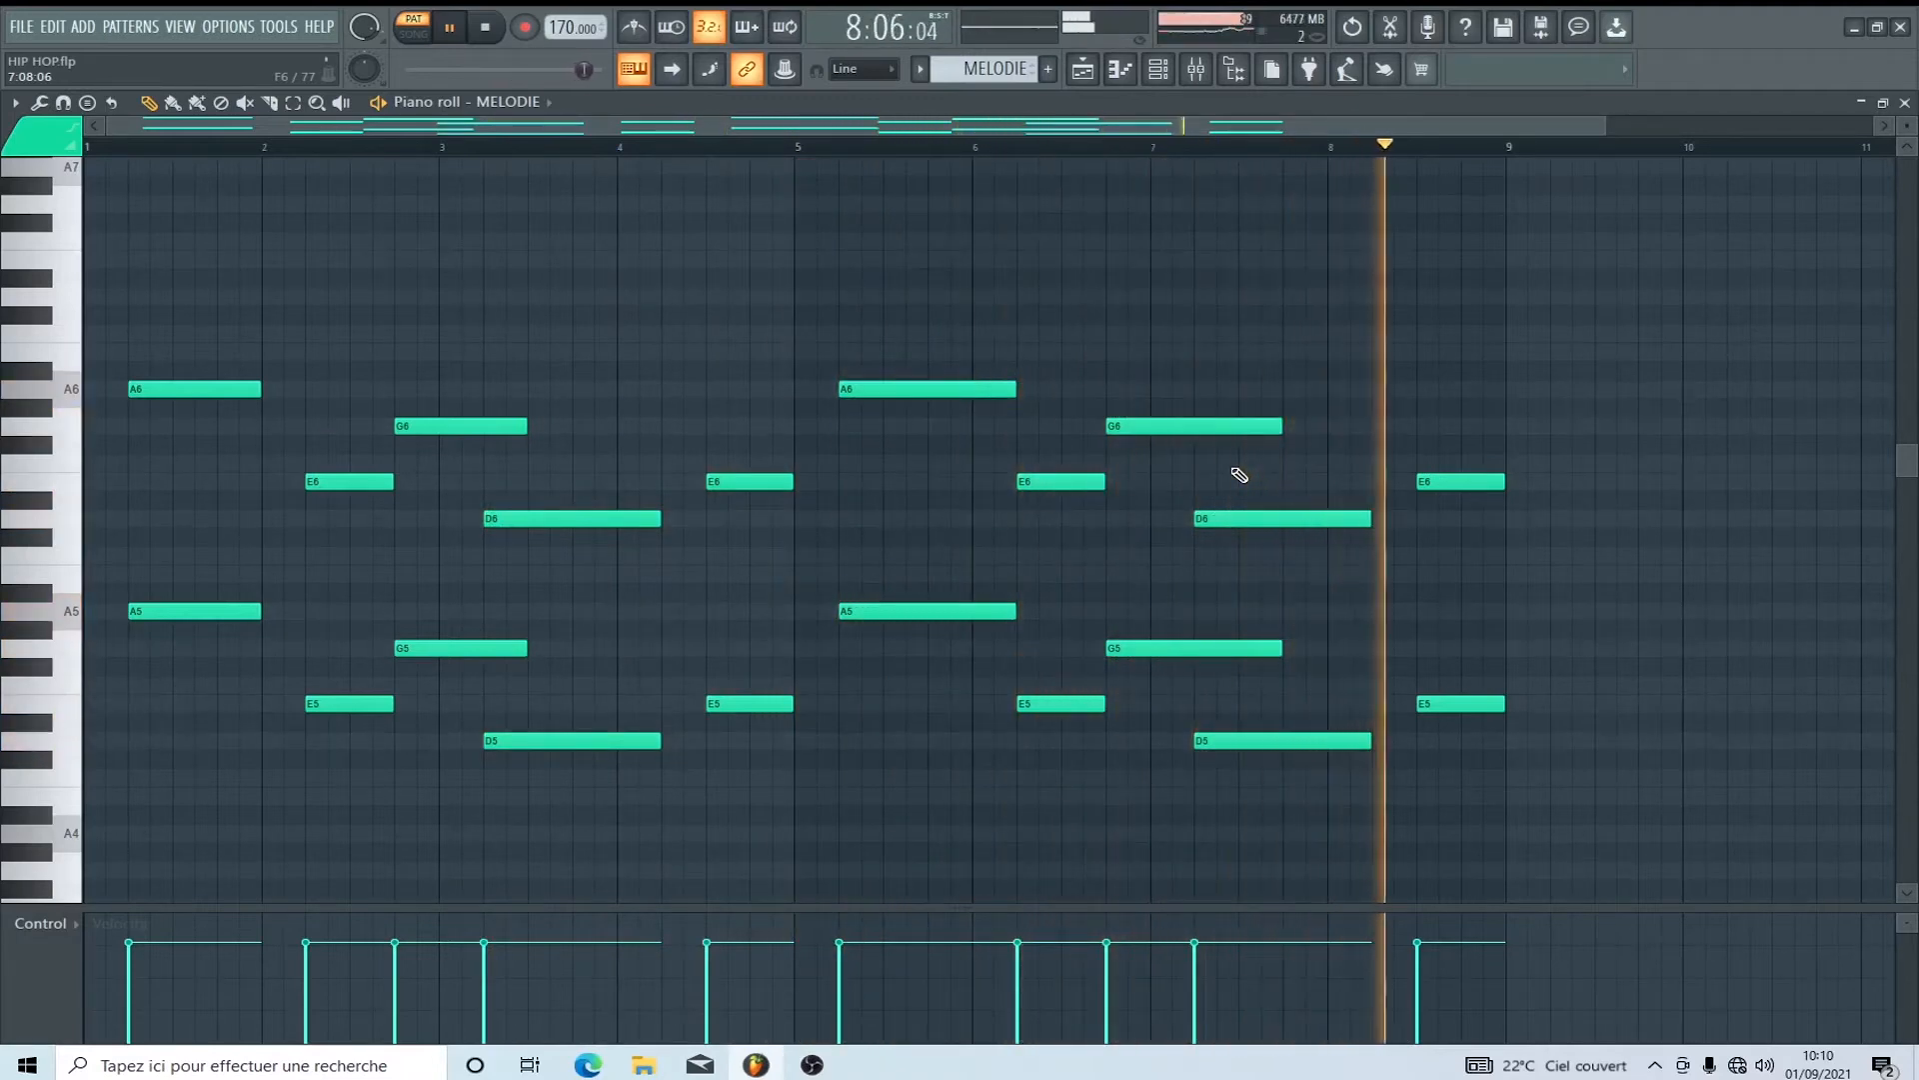
click(1904, 103)
key(space)
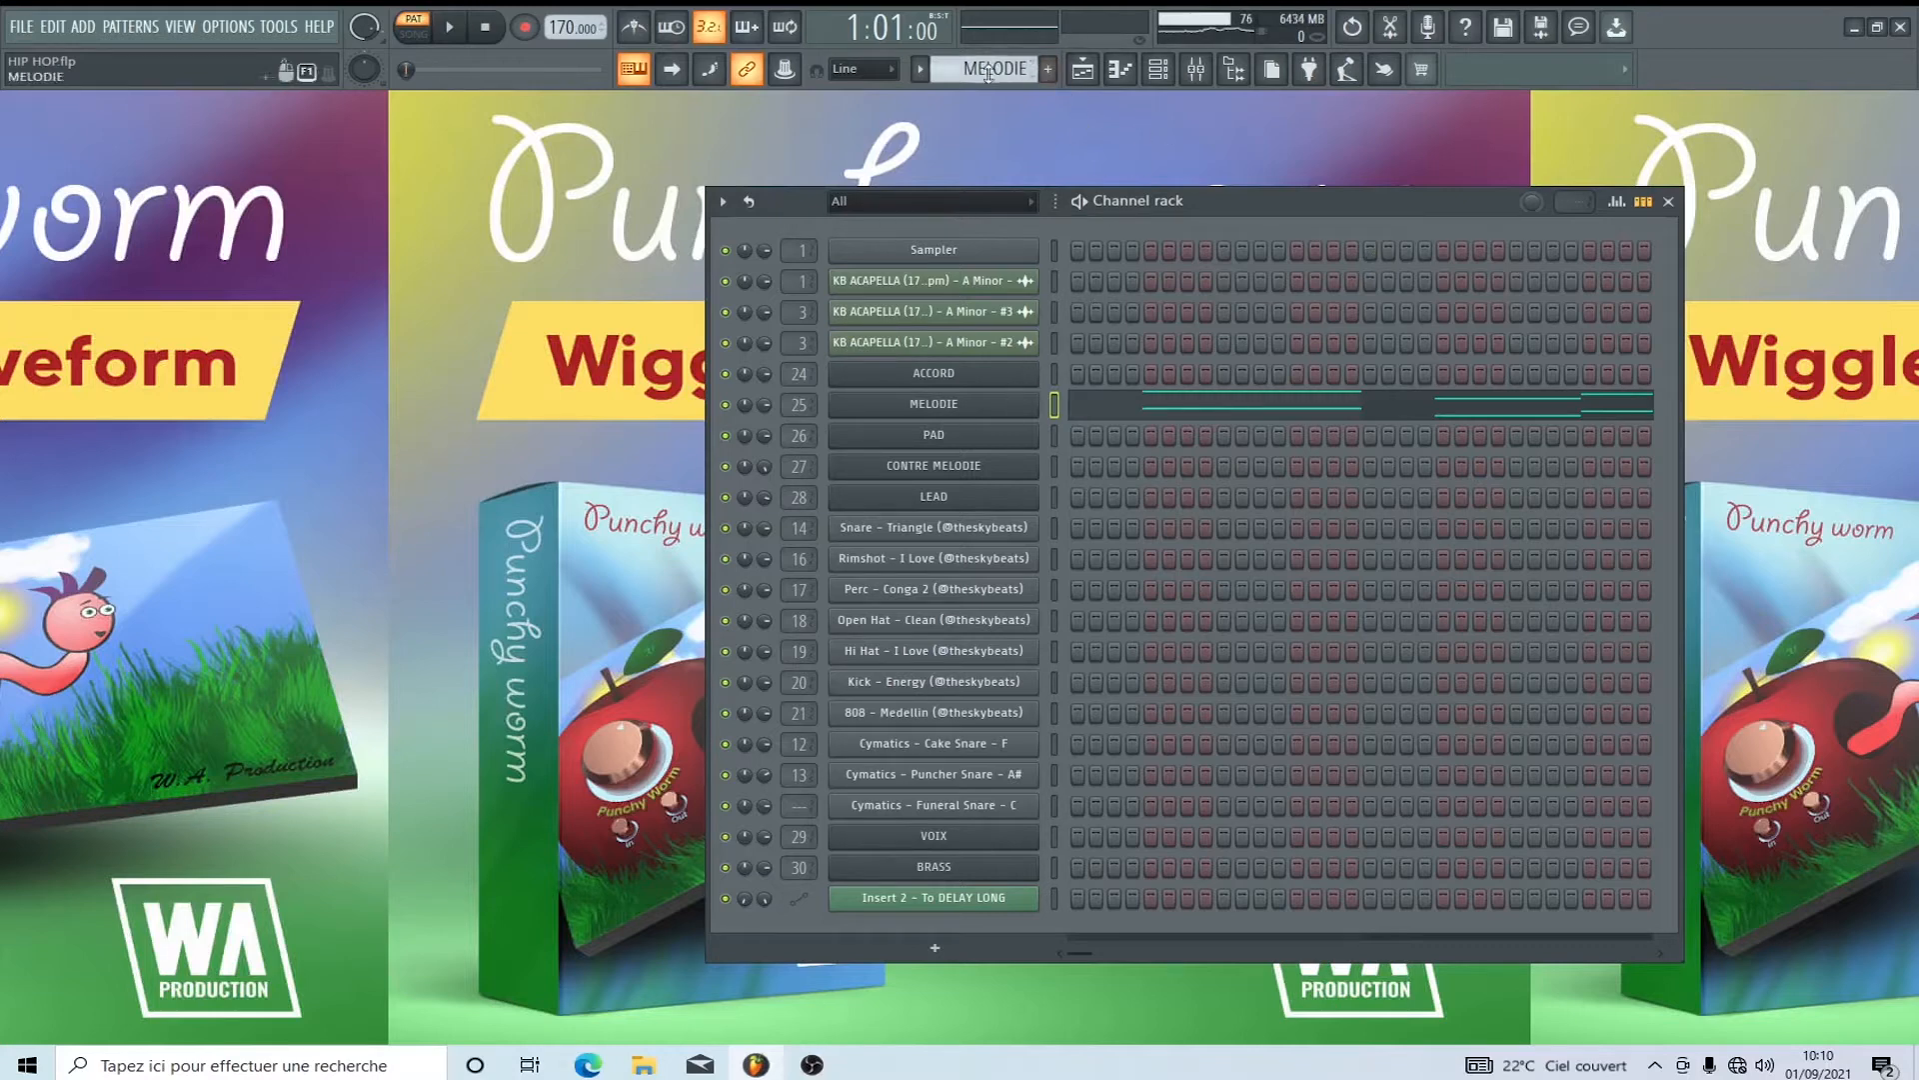
Switch to the PAD pattern, play its sustained chords in the piano roll, stop playback and close the editor.
scroll(985, 72, up, 1)
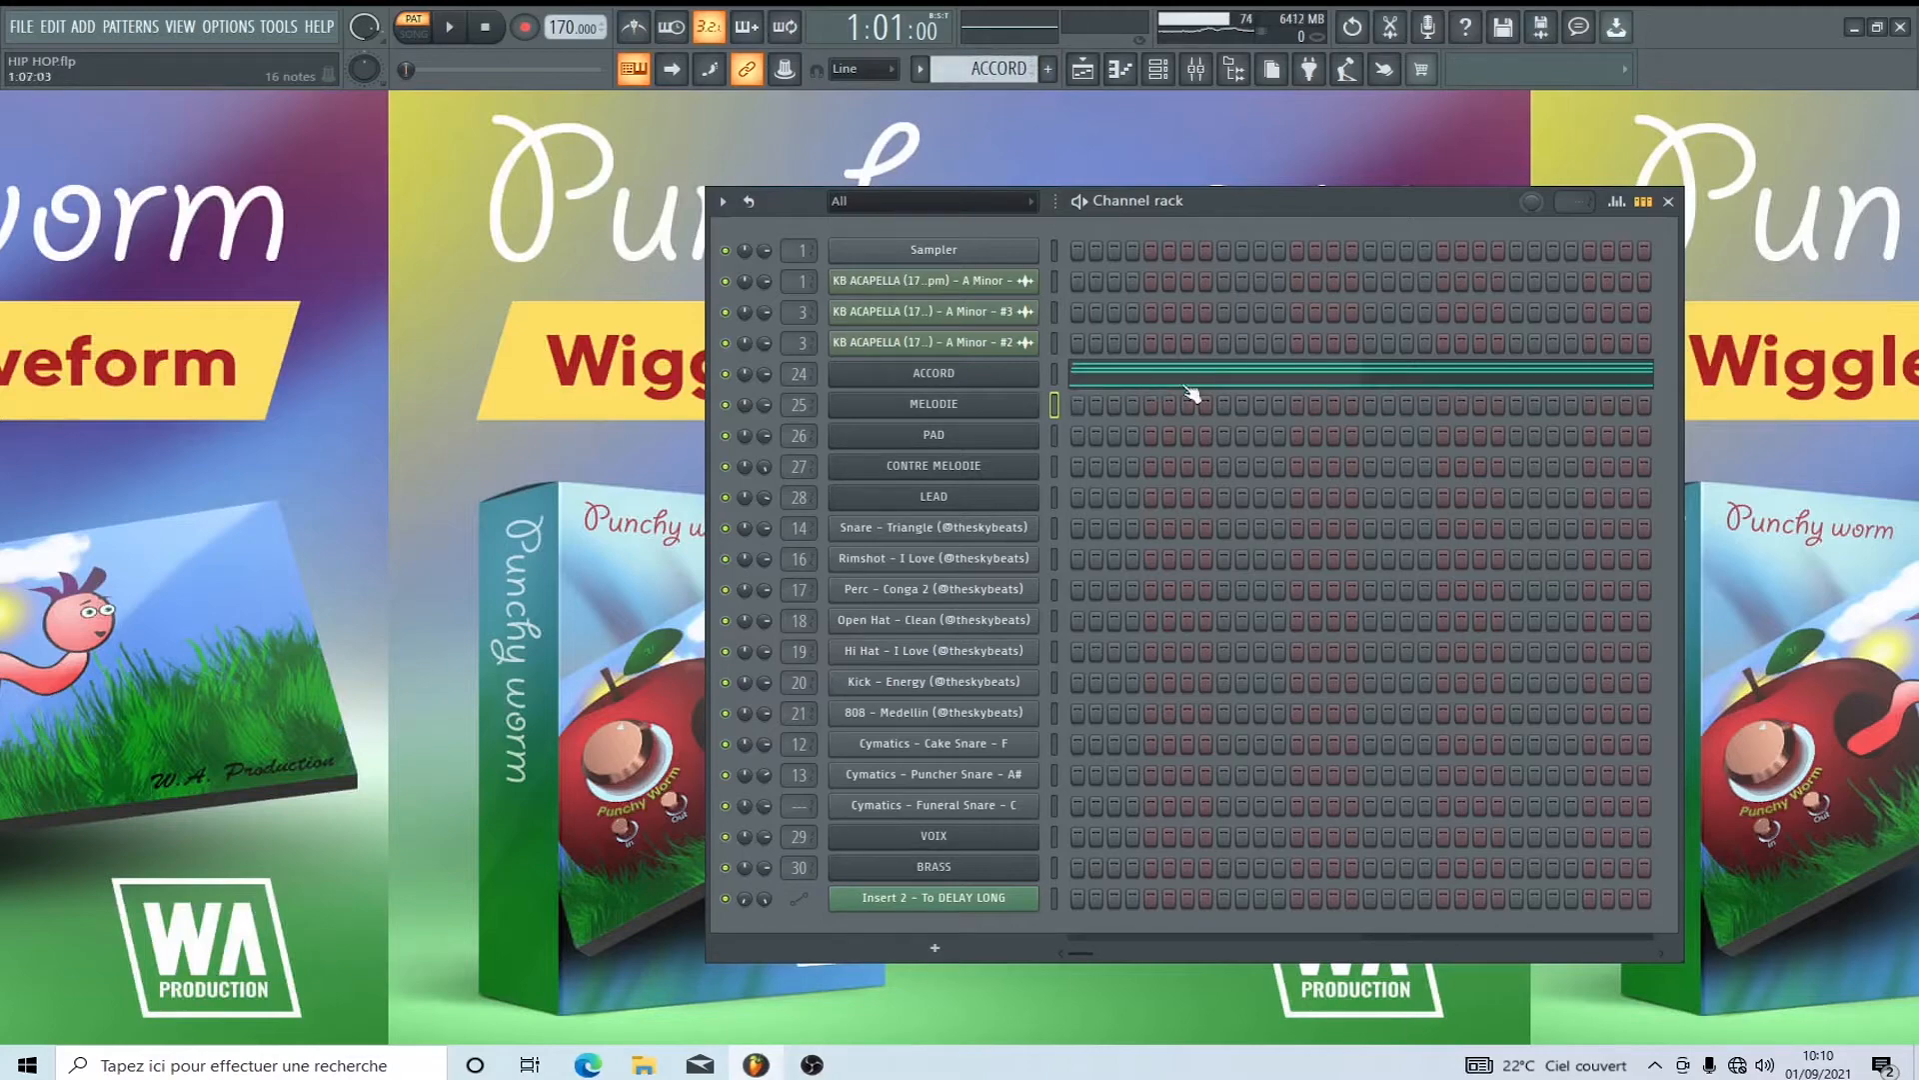
scroll(984, 70, down, 1)
scroll(985, 70, down, 1)
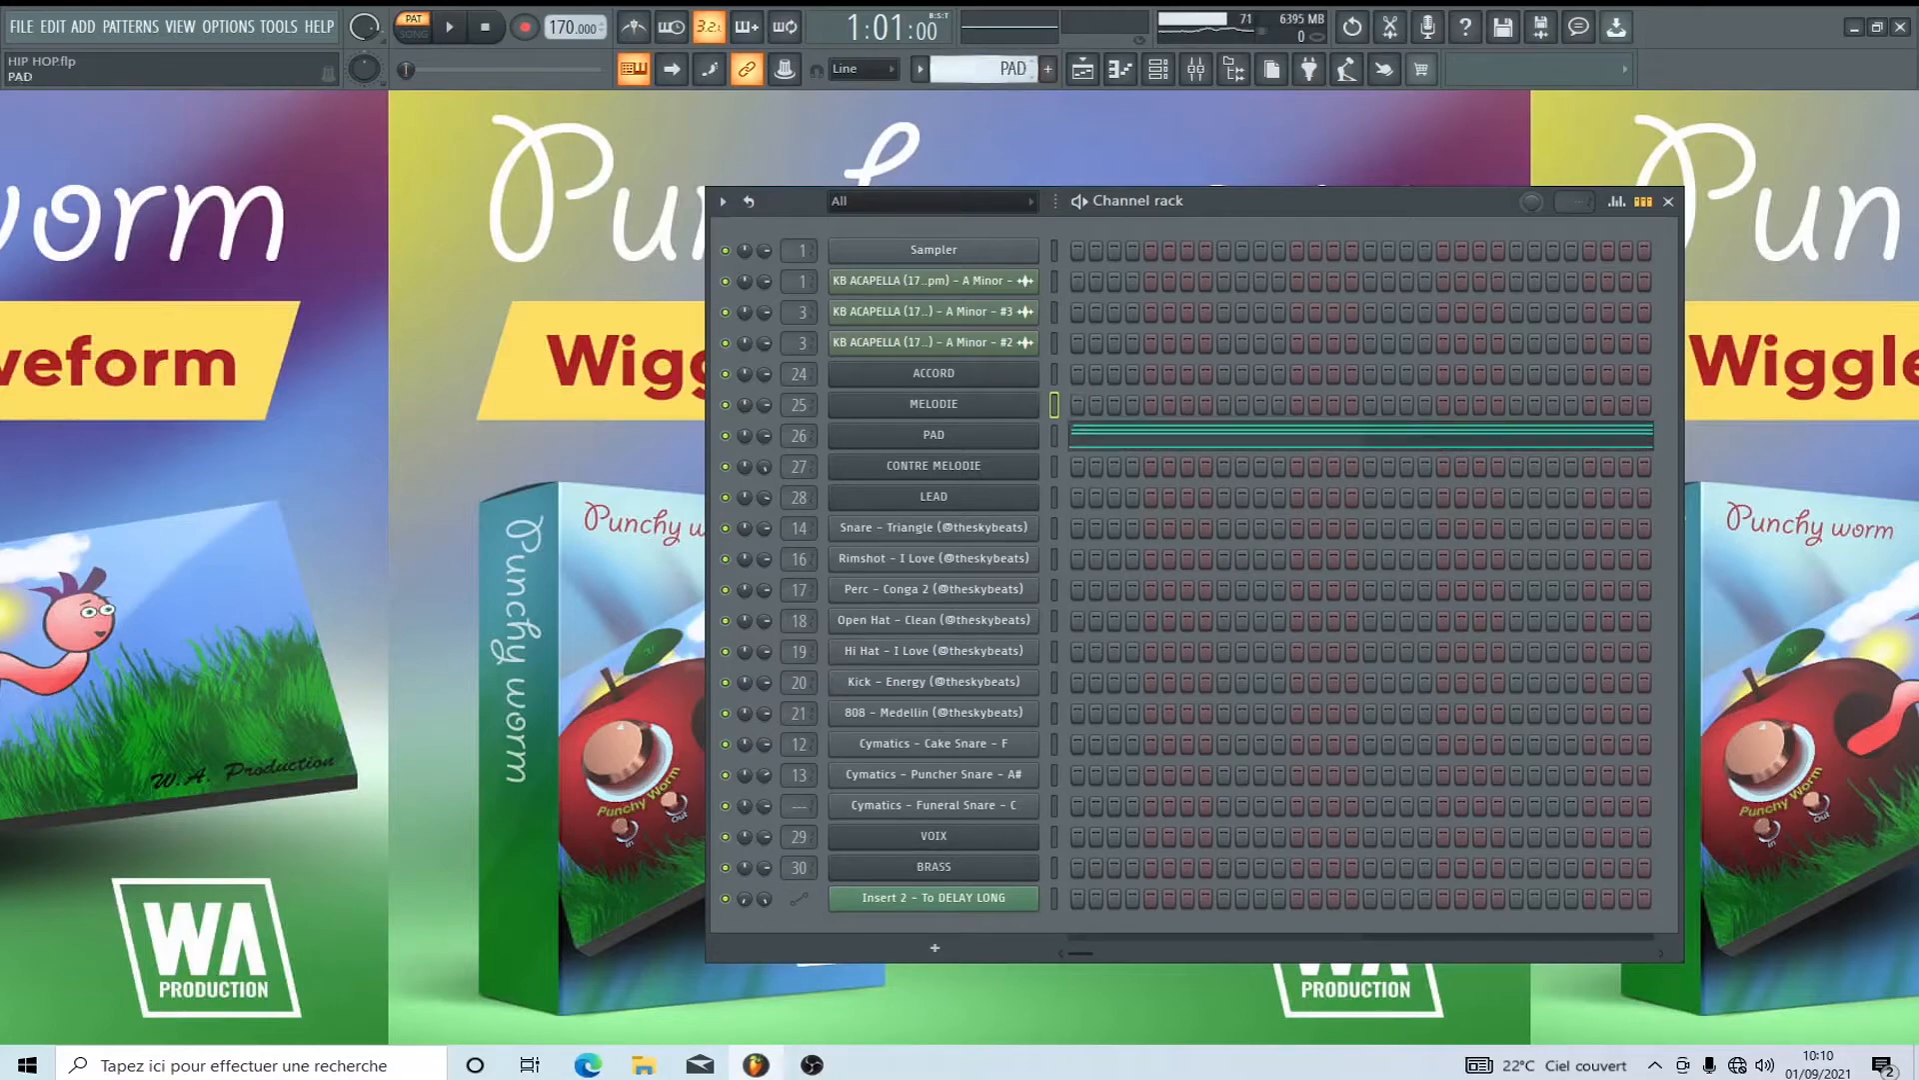
click(1136, 442)
scroll(891, 501, down, 8)
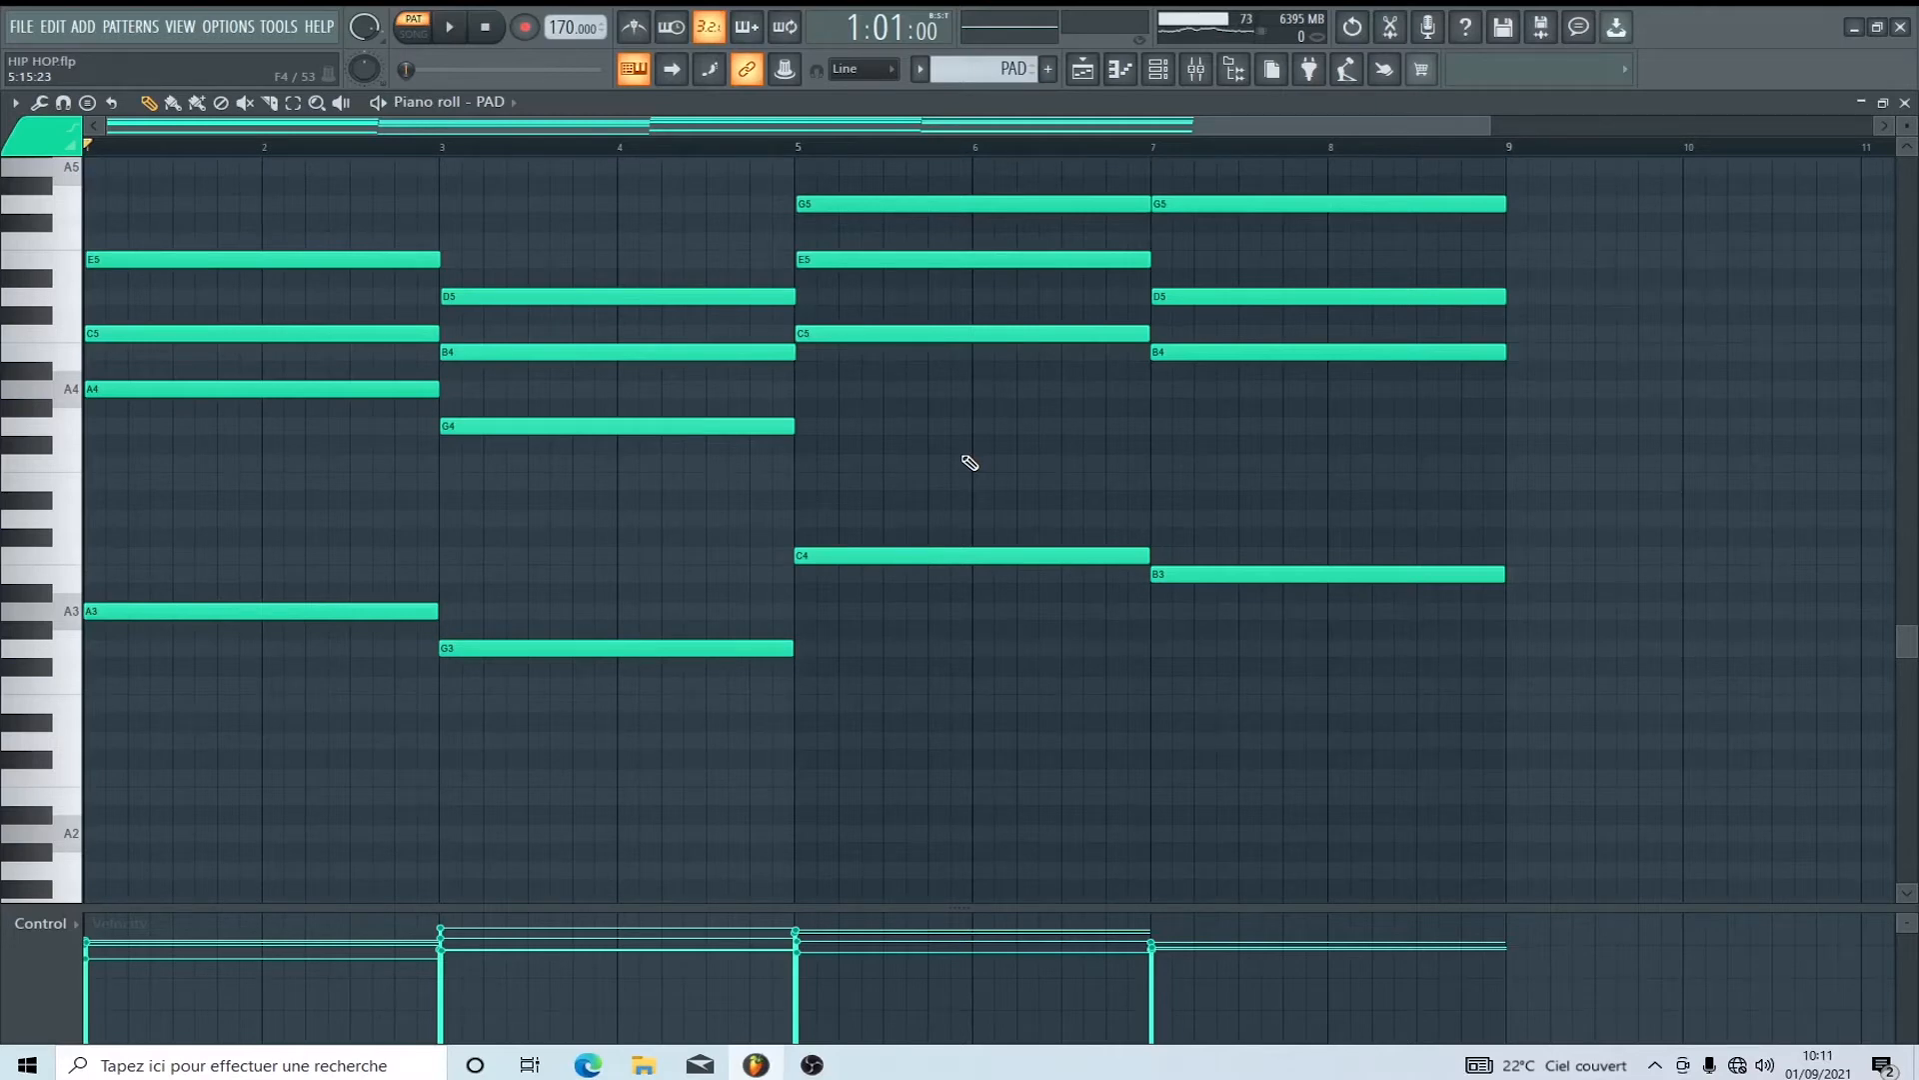
scroll(969, 461, up, 1)
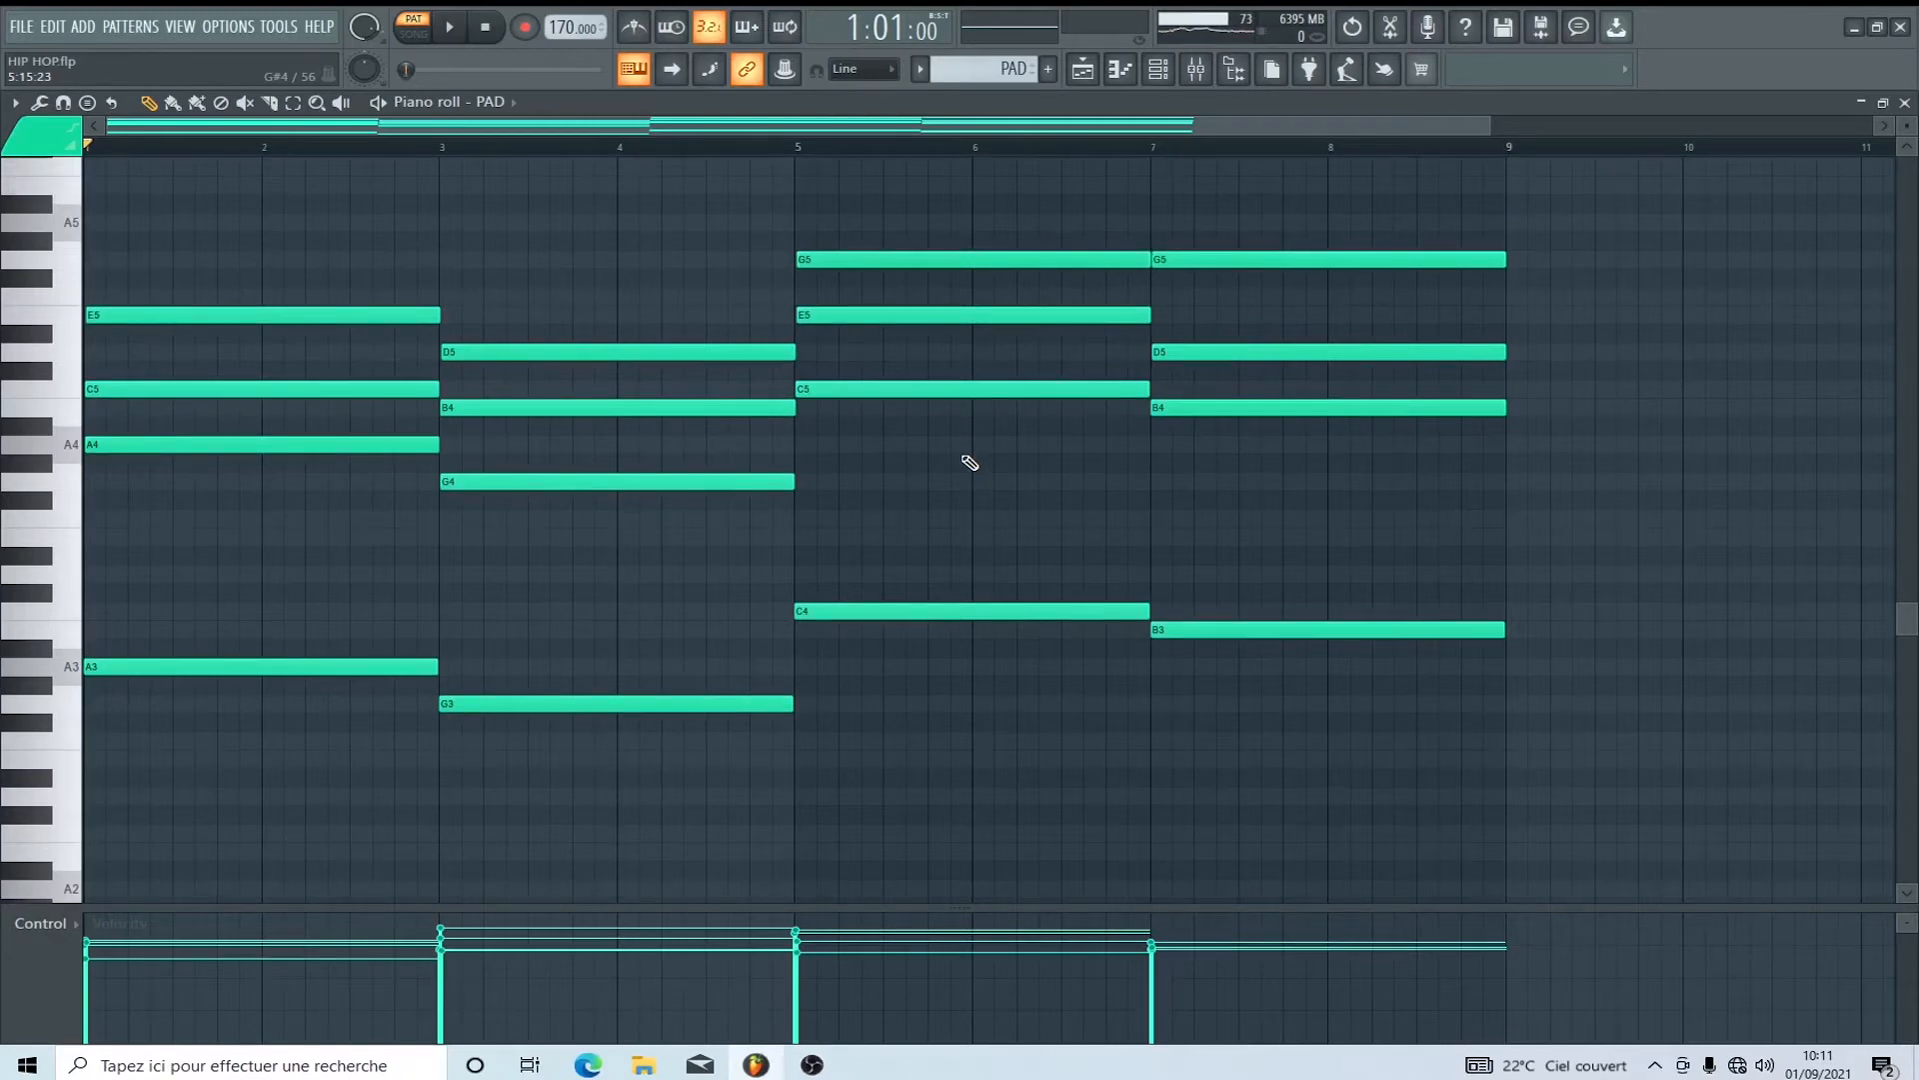
key(space)
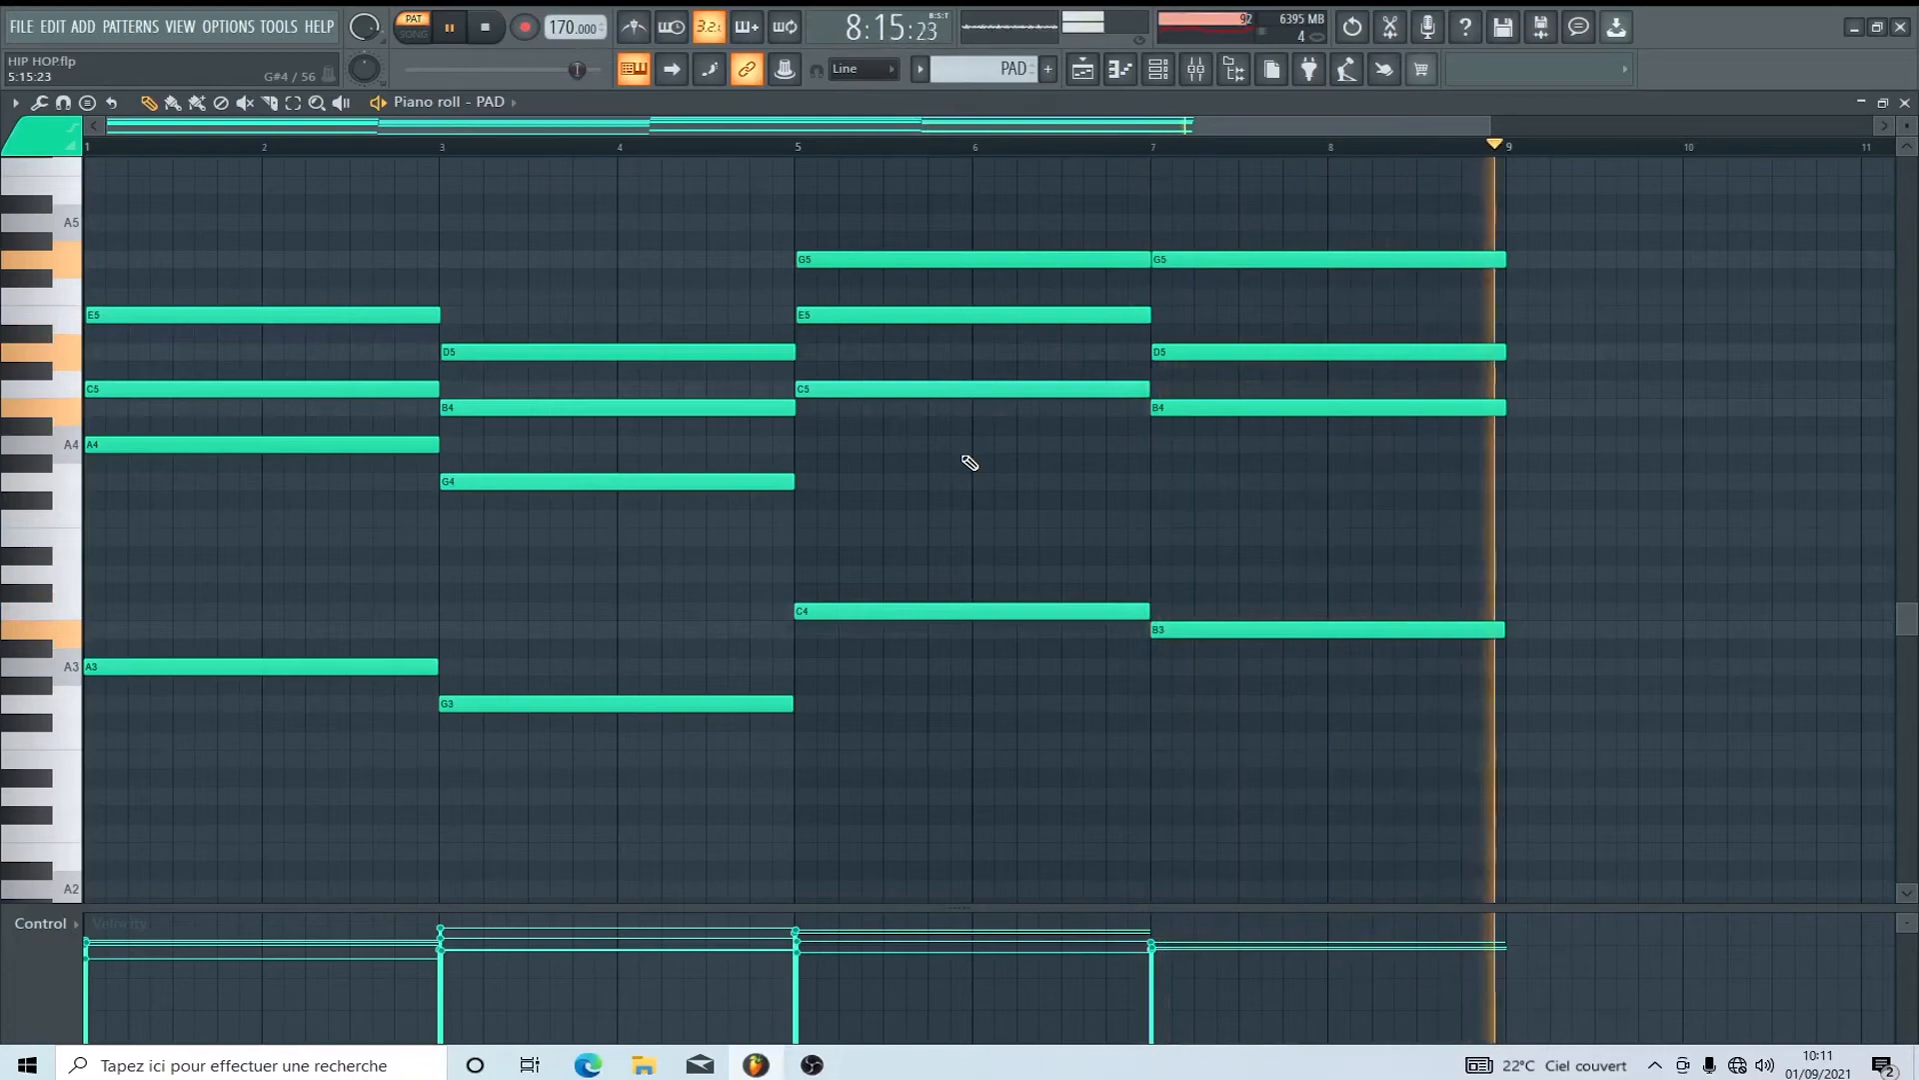
key(space)
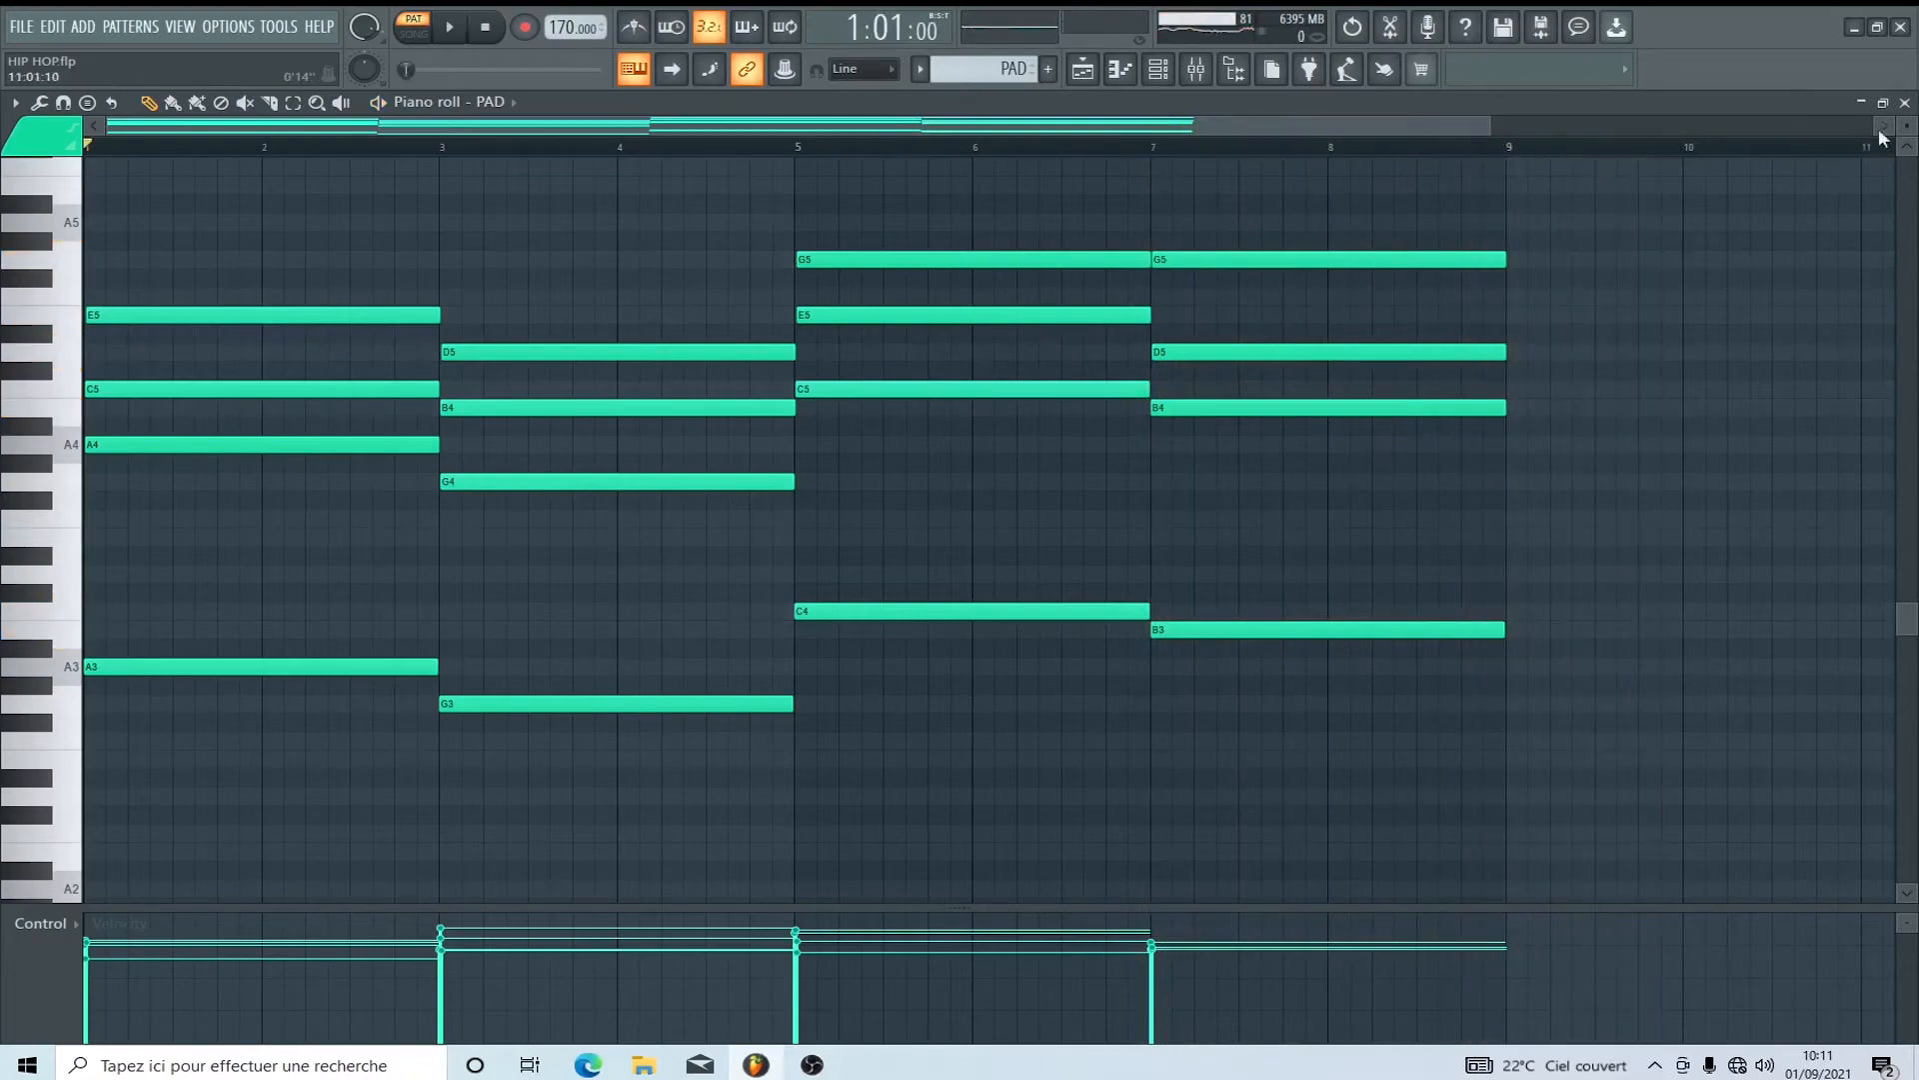
click(1908, 104)
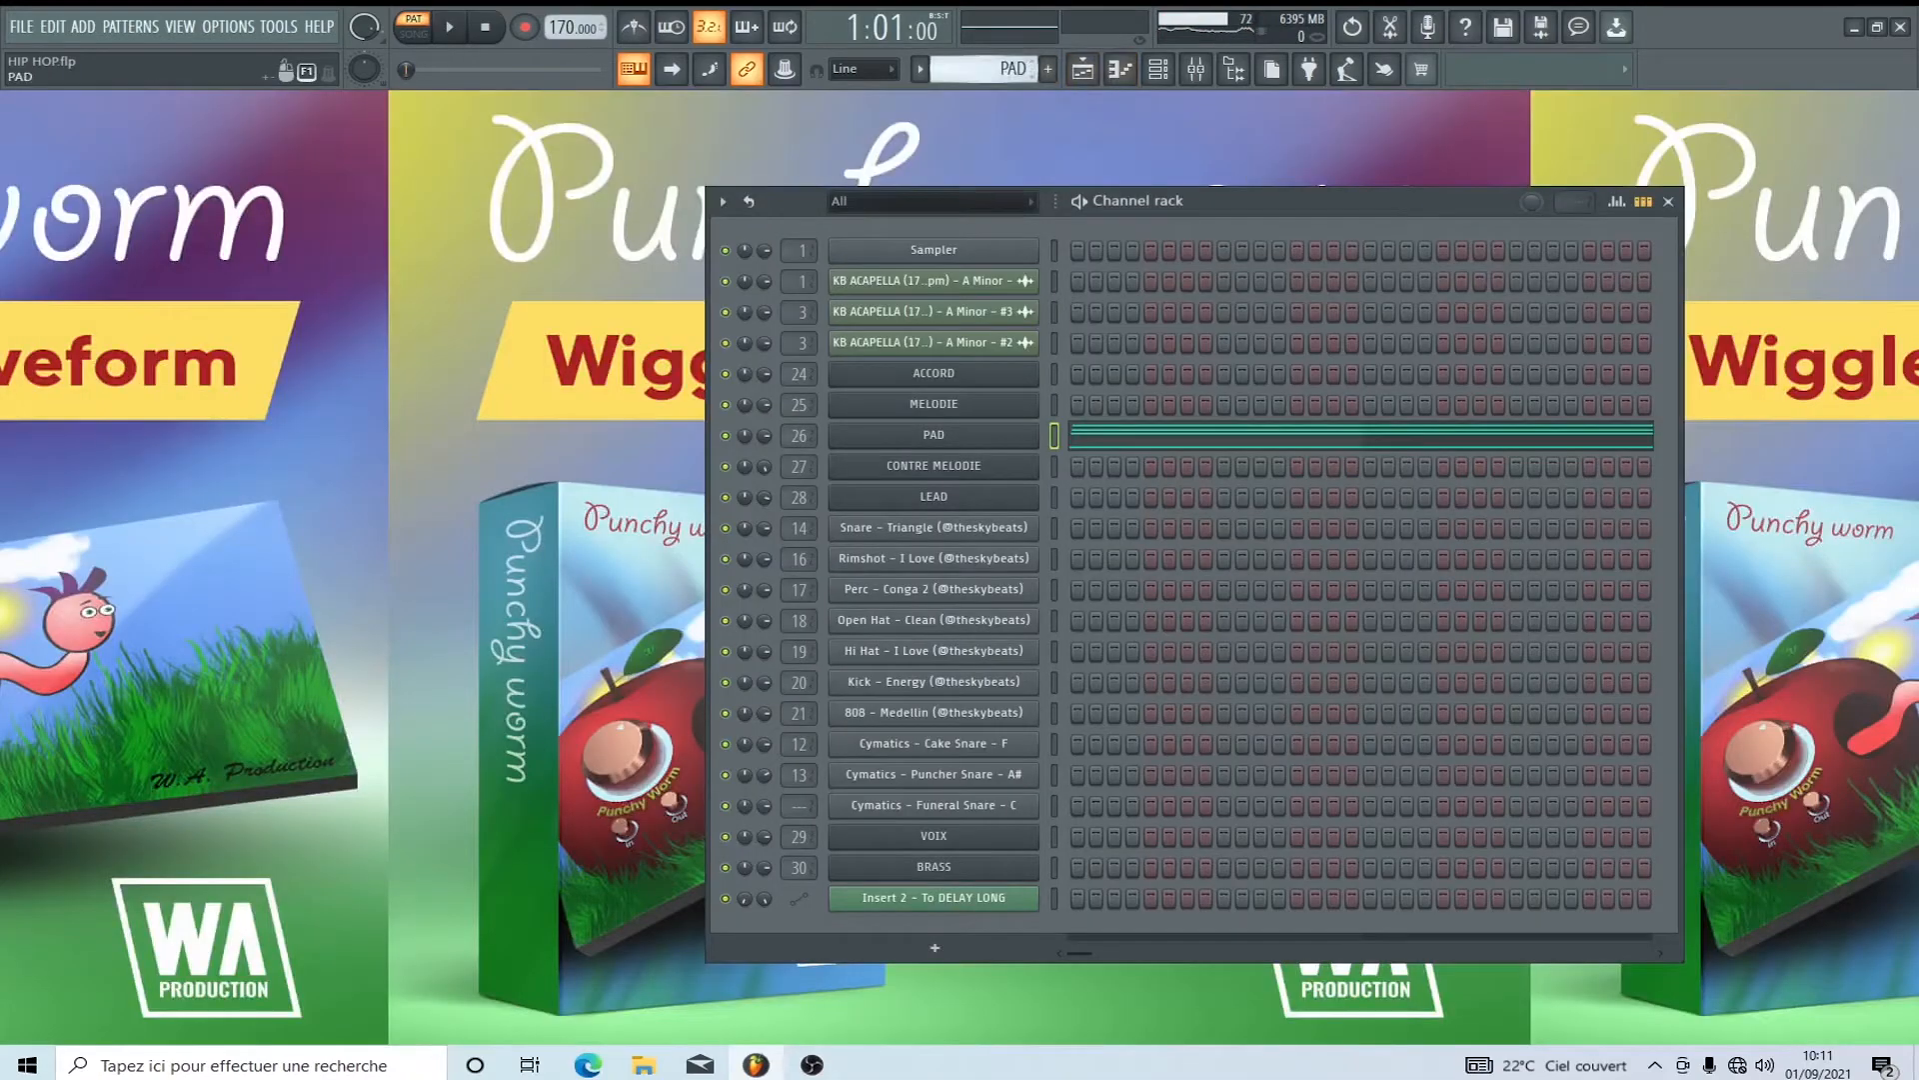
Switch to the CONTRE MELODIE pattern, play its counter-melody in the piano roll, stop playback and close the editor.
scroll(985, 69, down, 1)
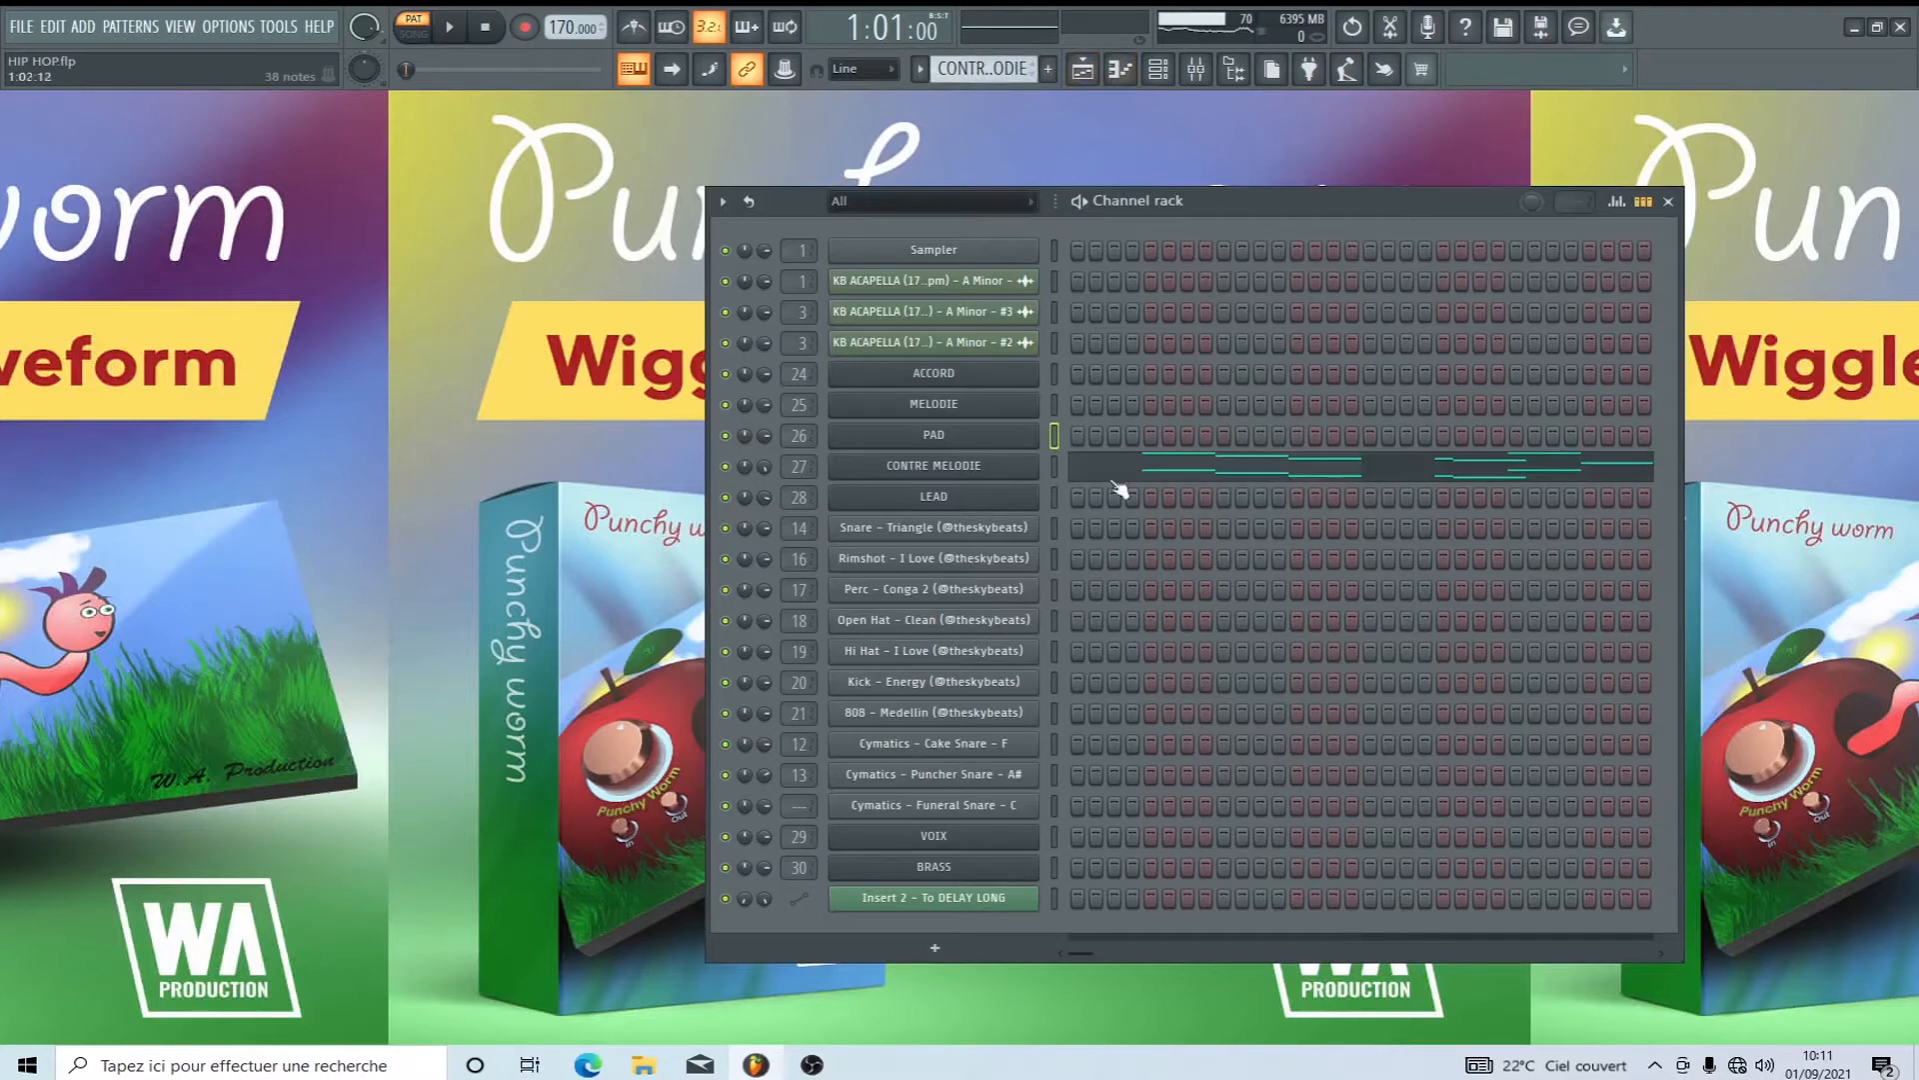
click(1166, 470)
key(space)
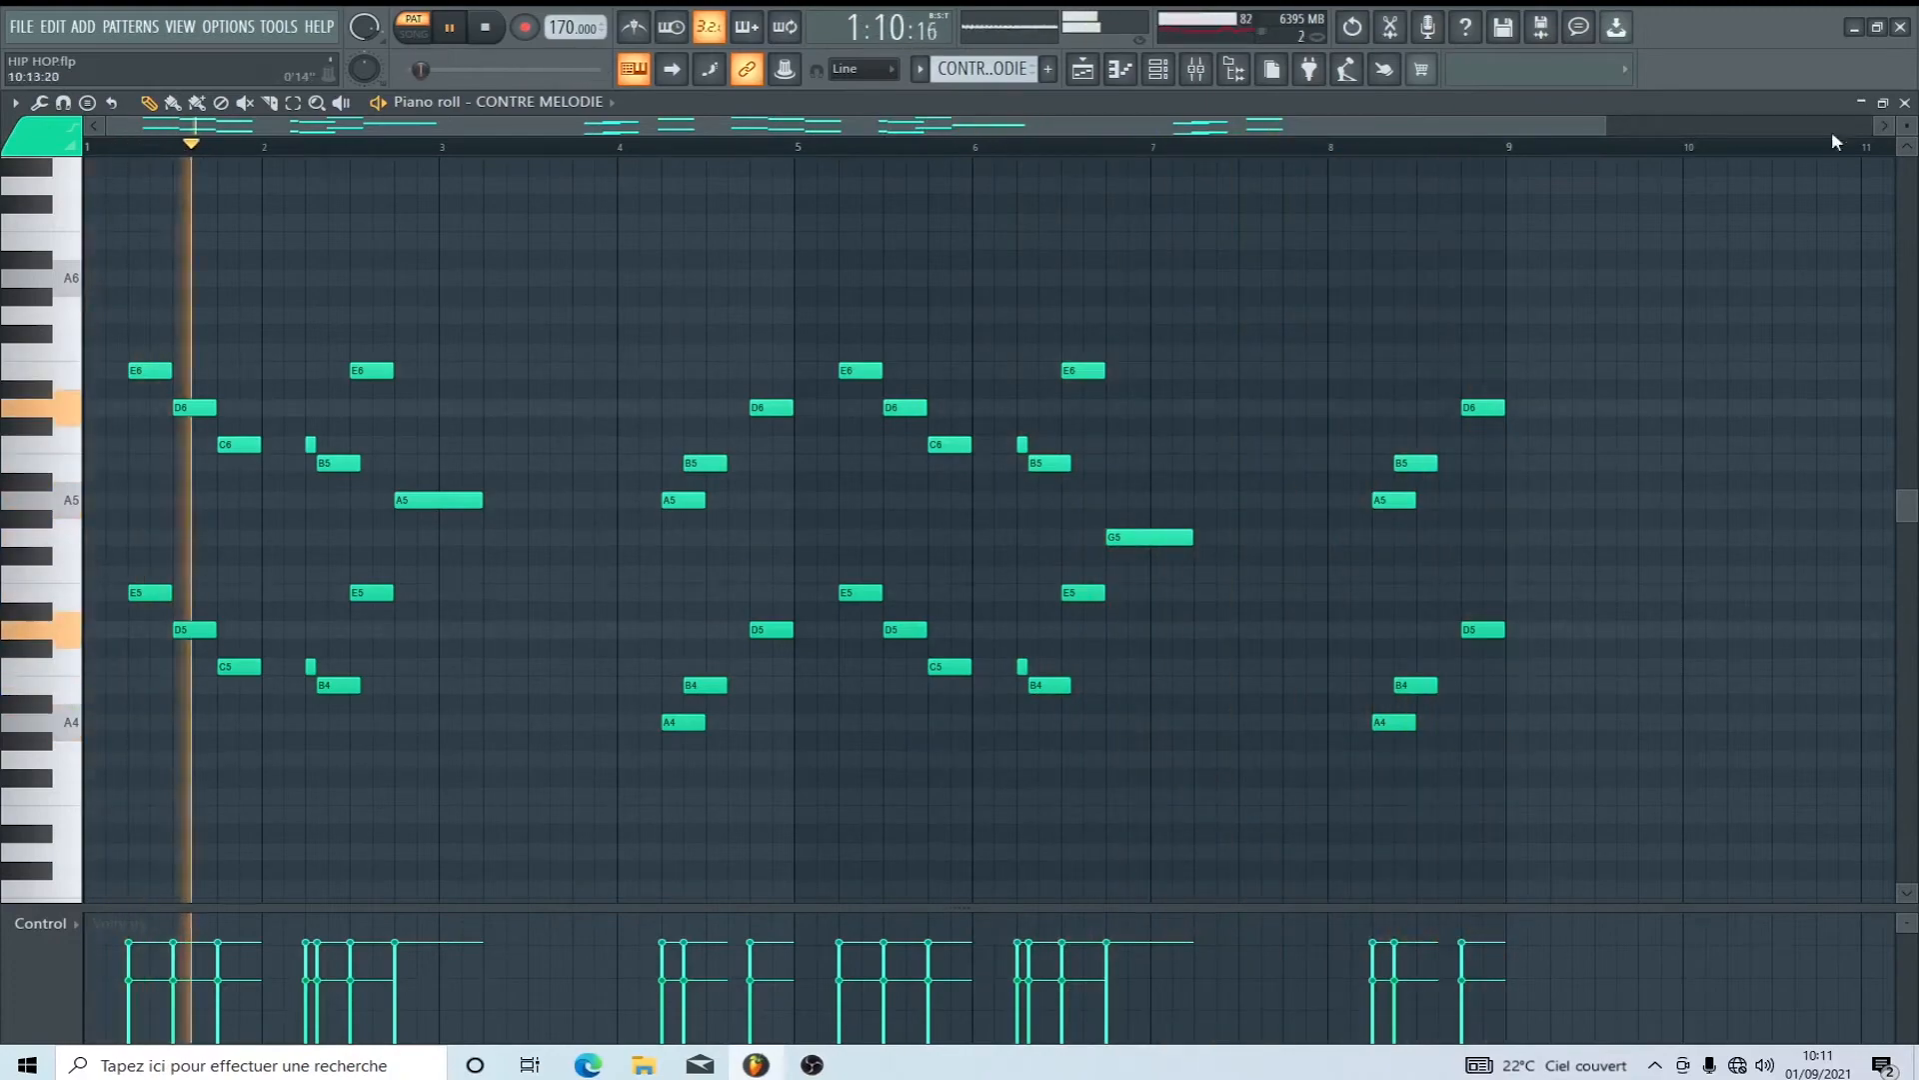
key(F7)
key(space)
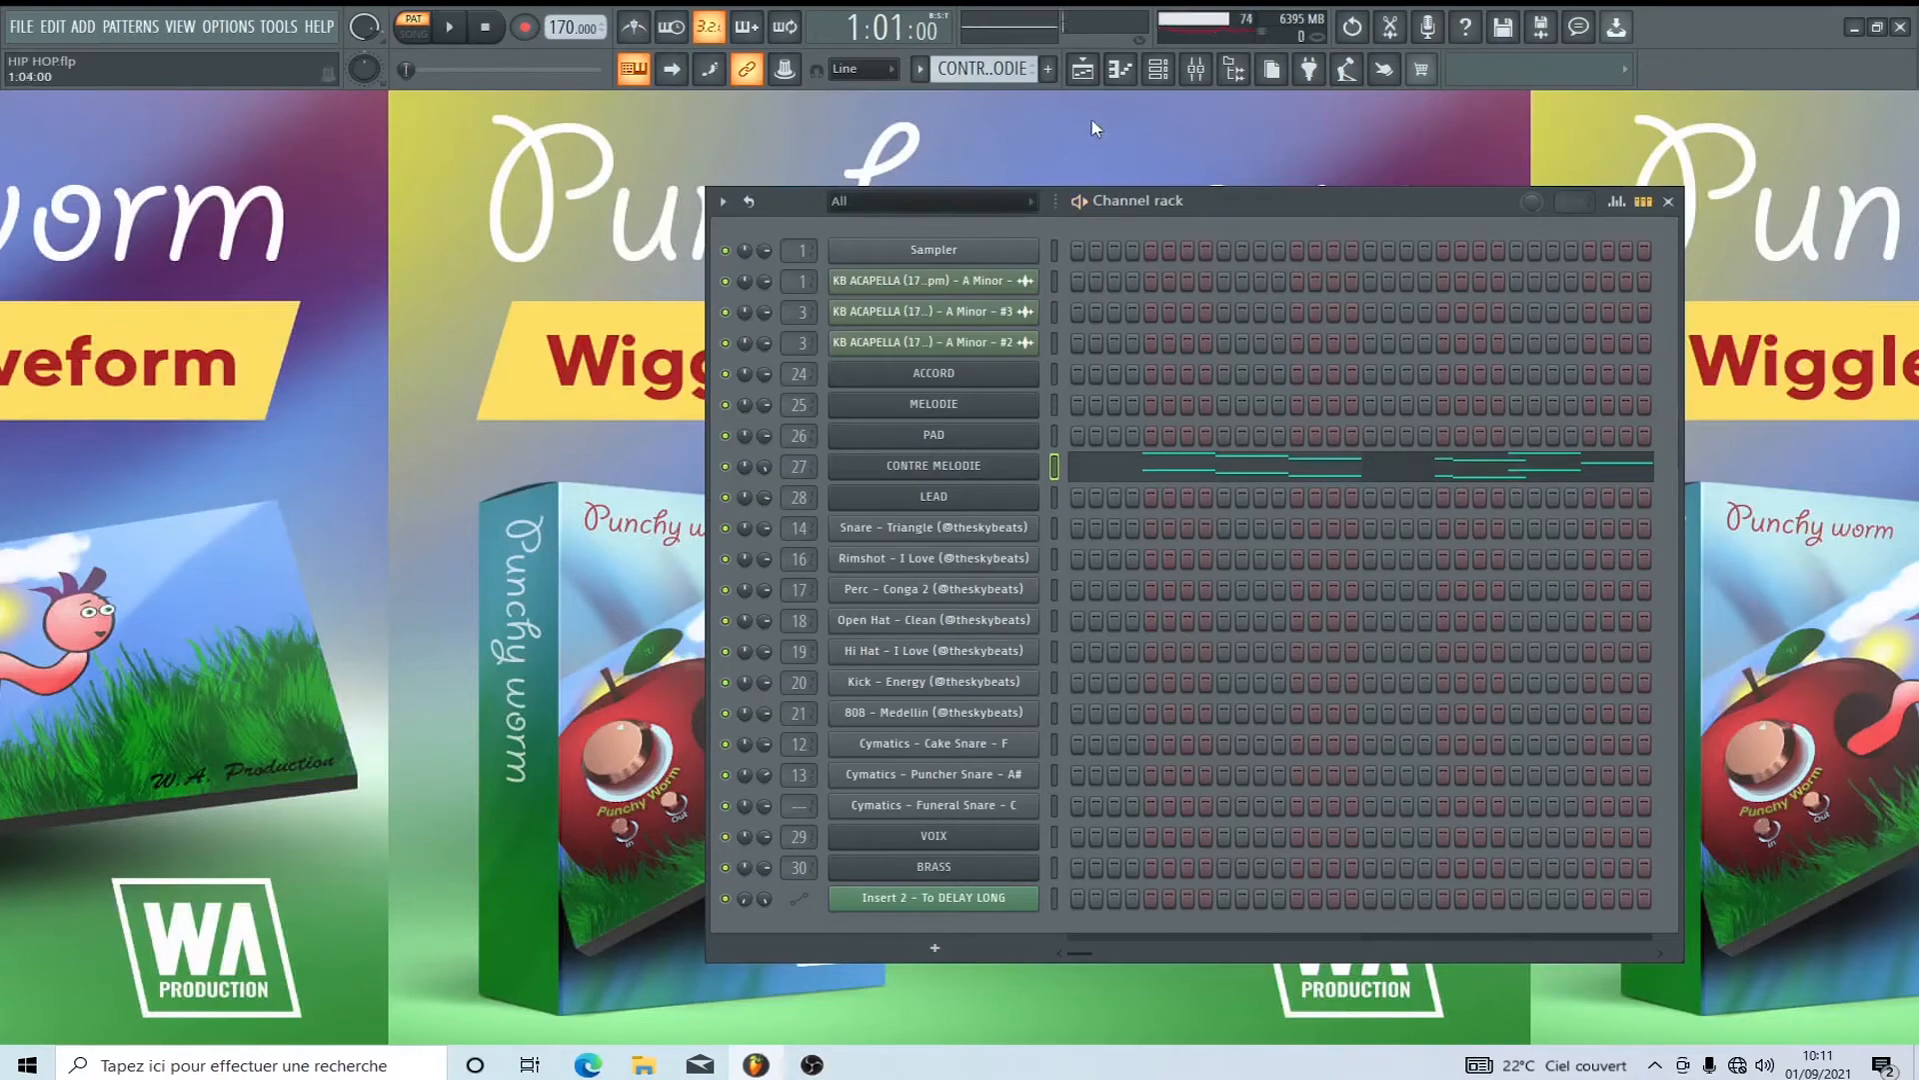
Switch to the LEAD pattern, briefly play its notes in the piano roll, and bring the channel rack back up.
scroll(1000, 70, up, 1)
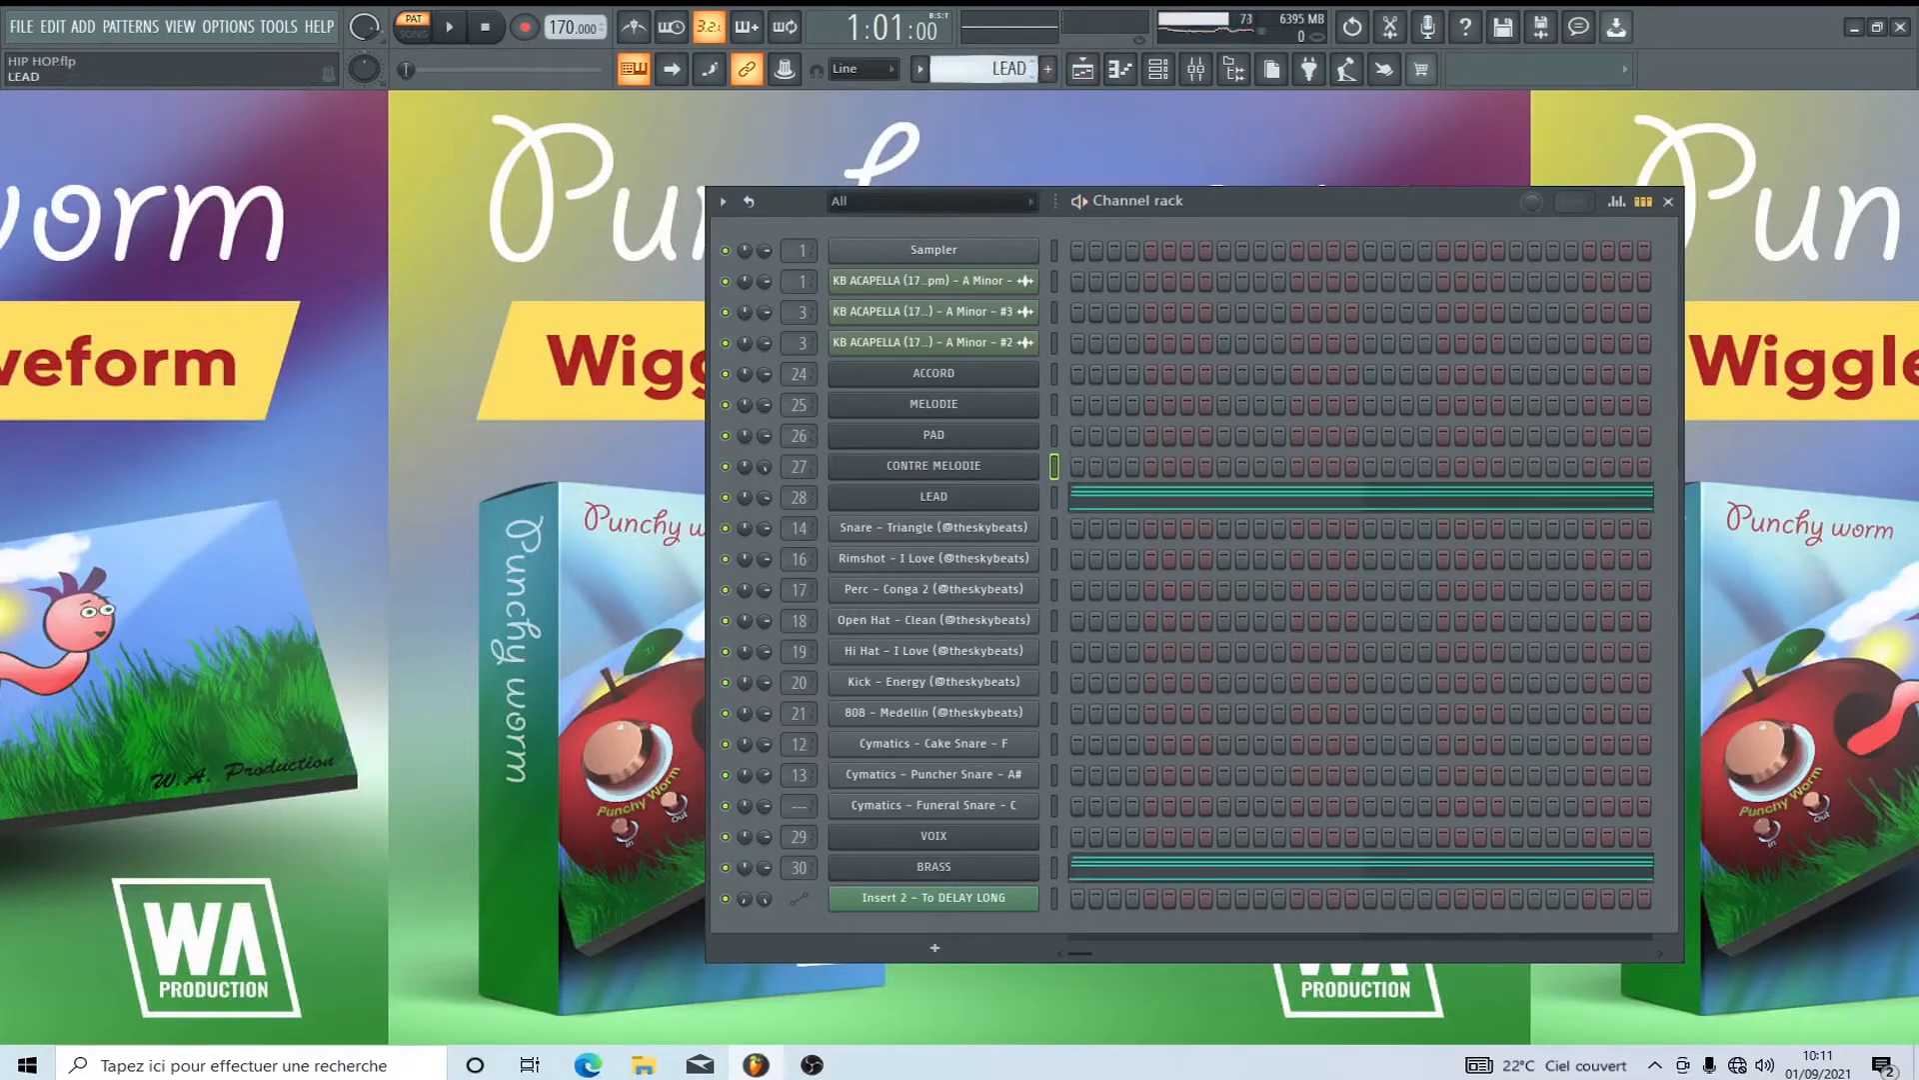
click(1124, 502)
key(space)
key(space)
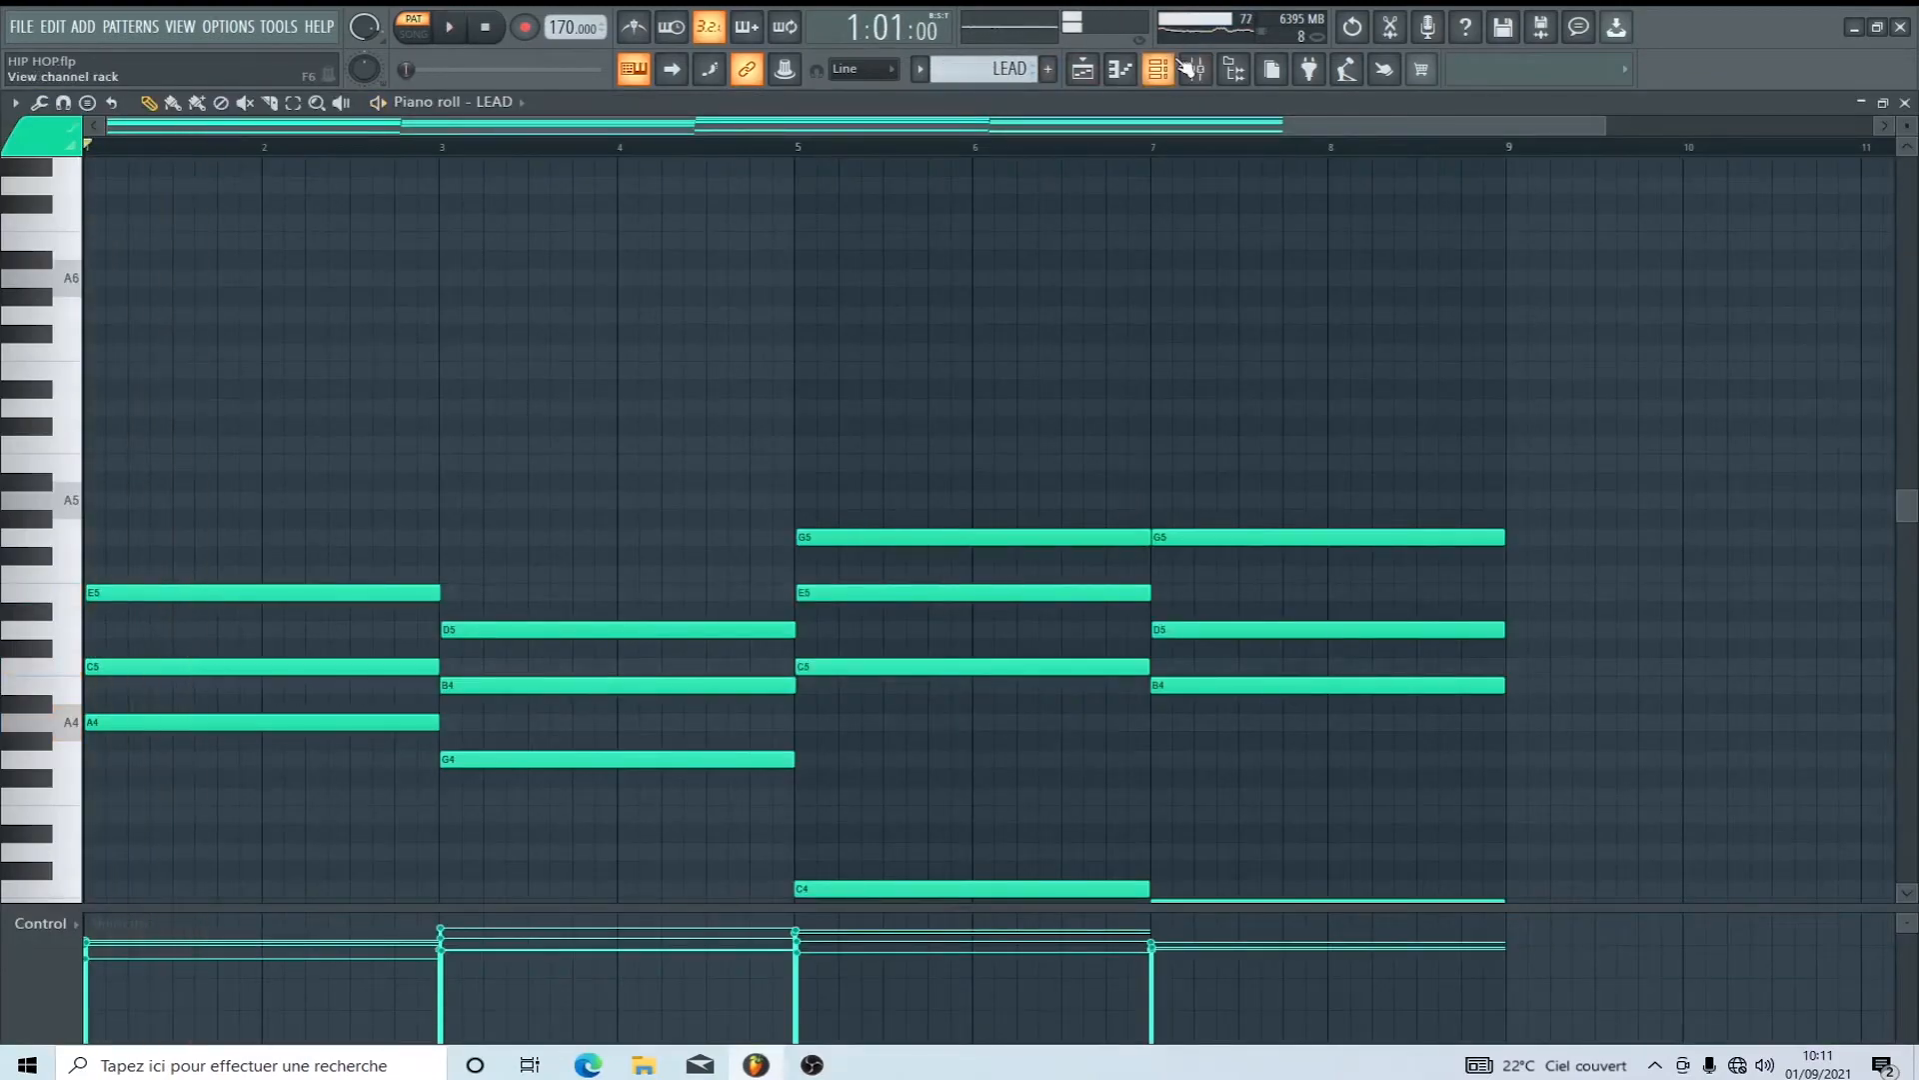
click(1187, 68)
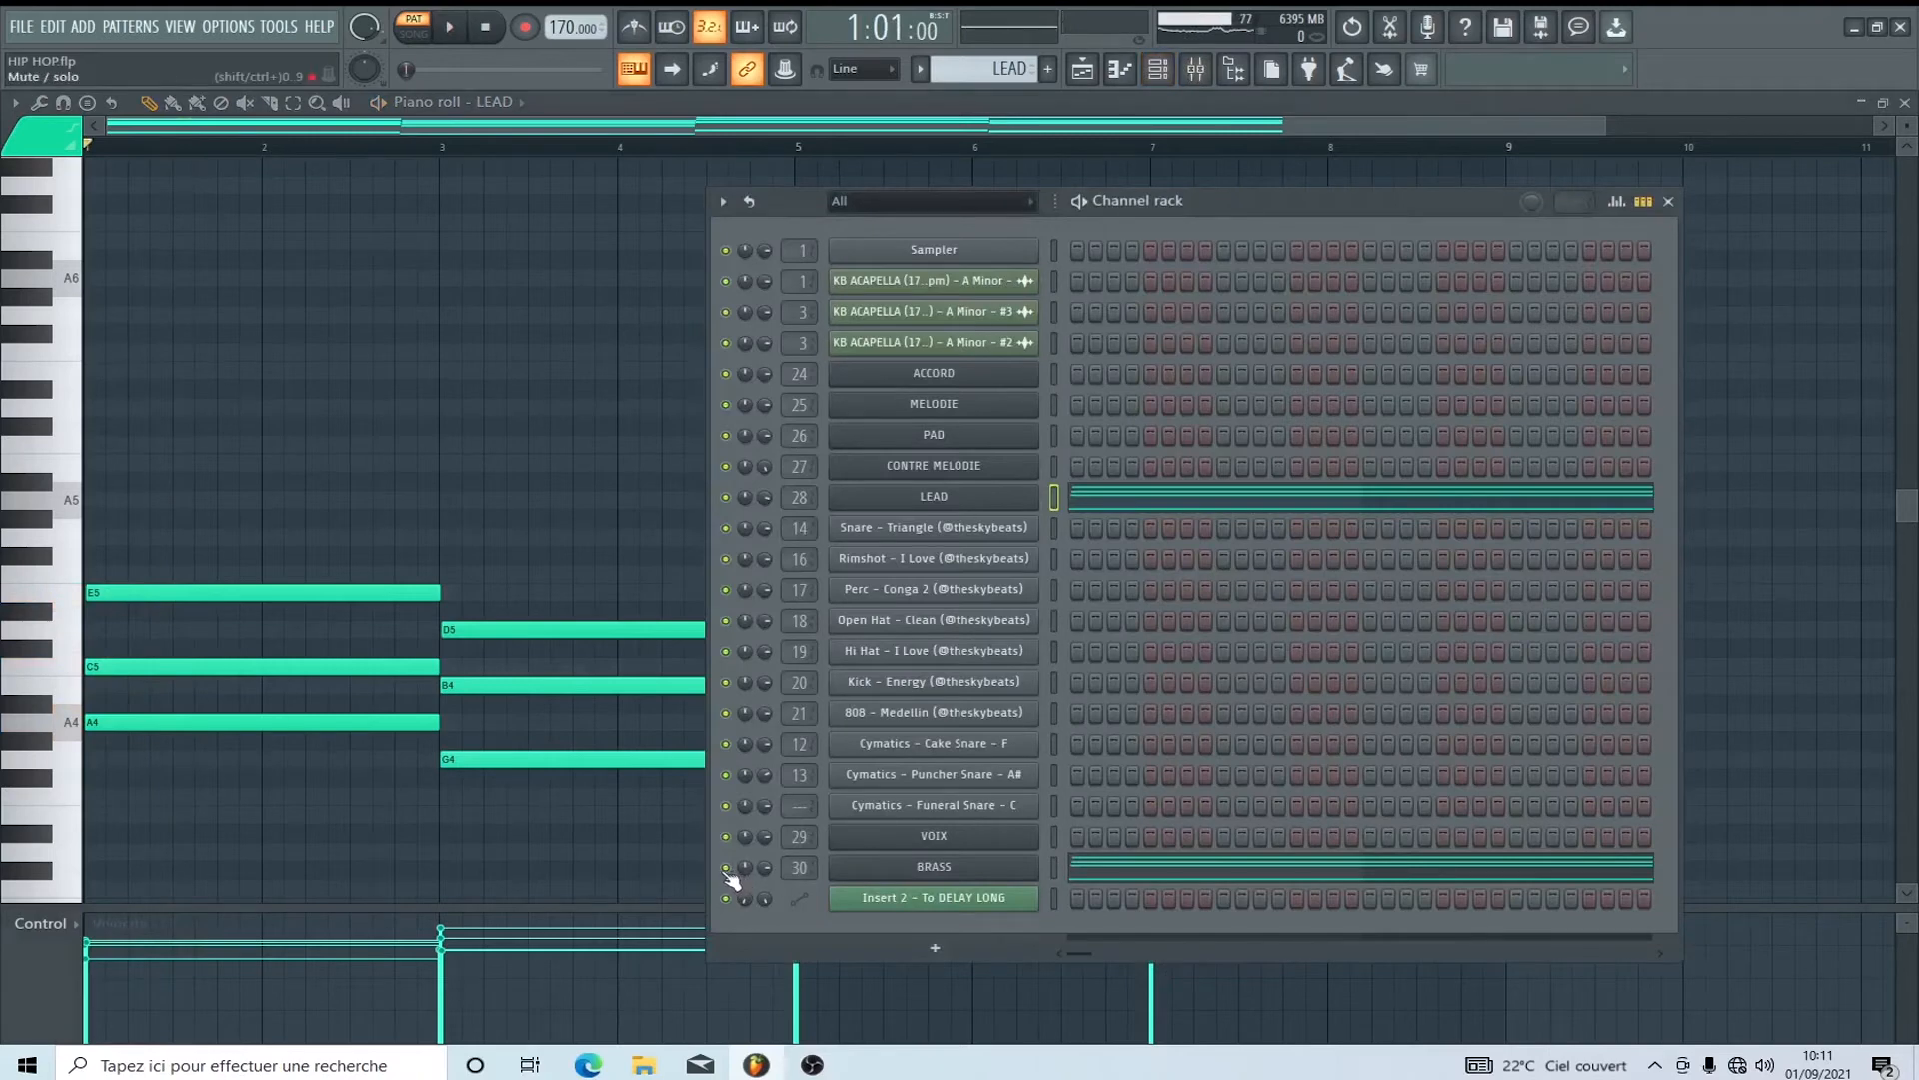
Mute the BRASS channel, play the LEAD pattern's notes in the piano roll, stop playback and close the editor.
click(726, 868)
click(1669, 202)
key(space)
scroll(921, 428, down, 3)
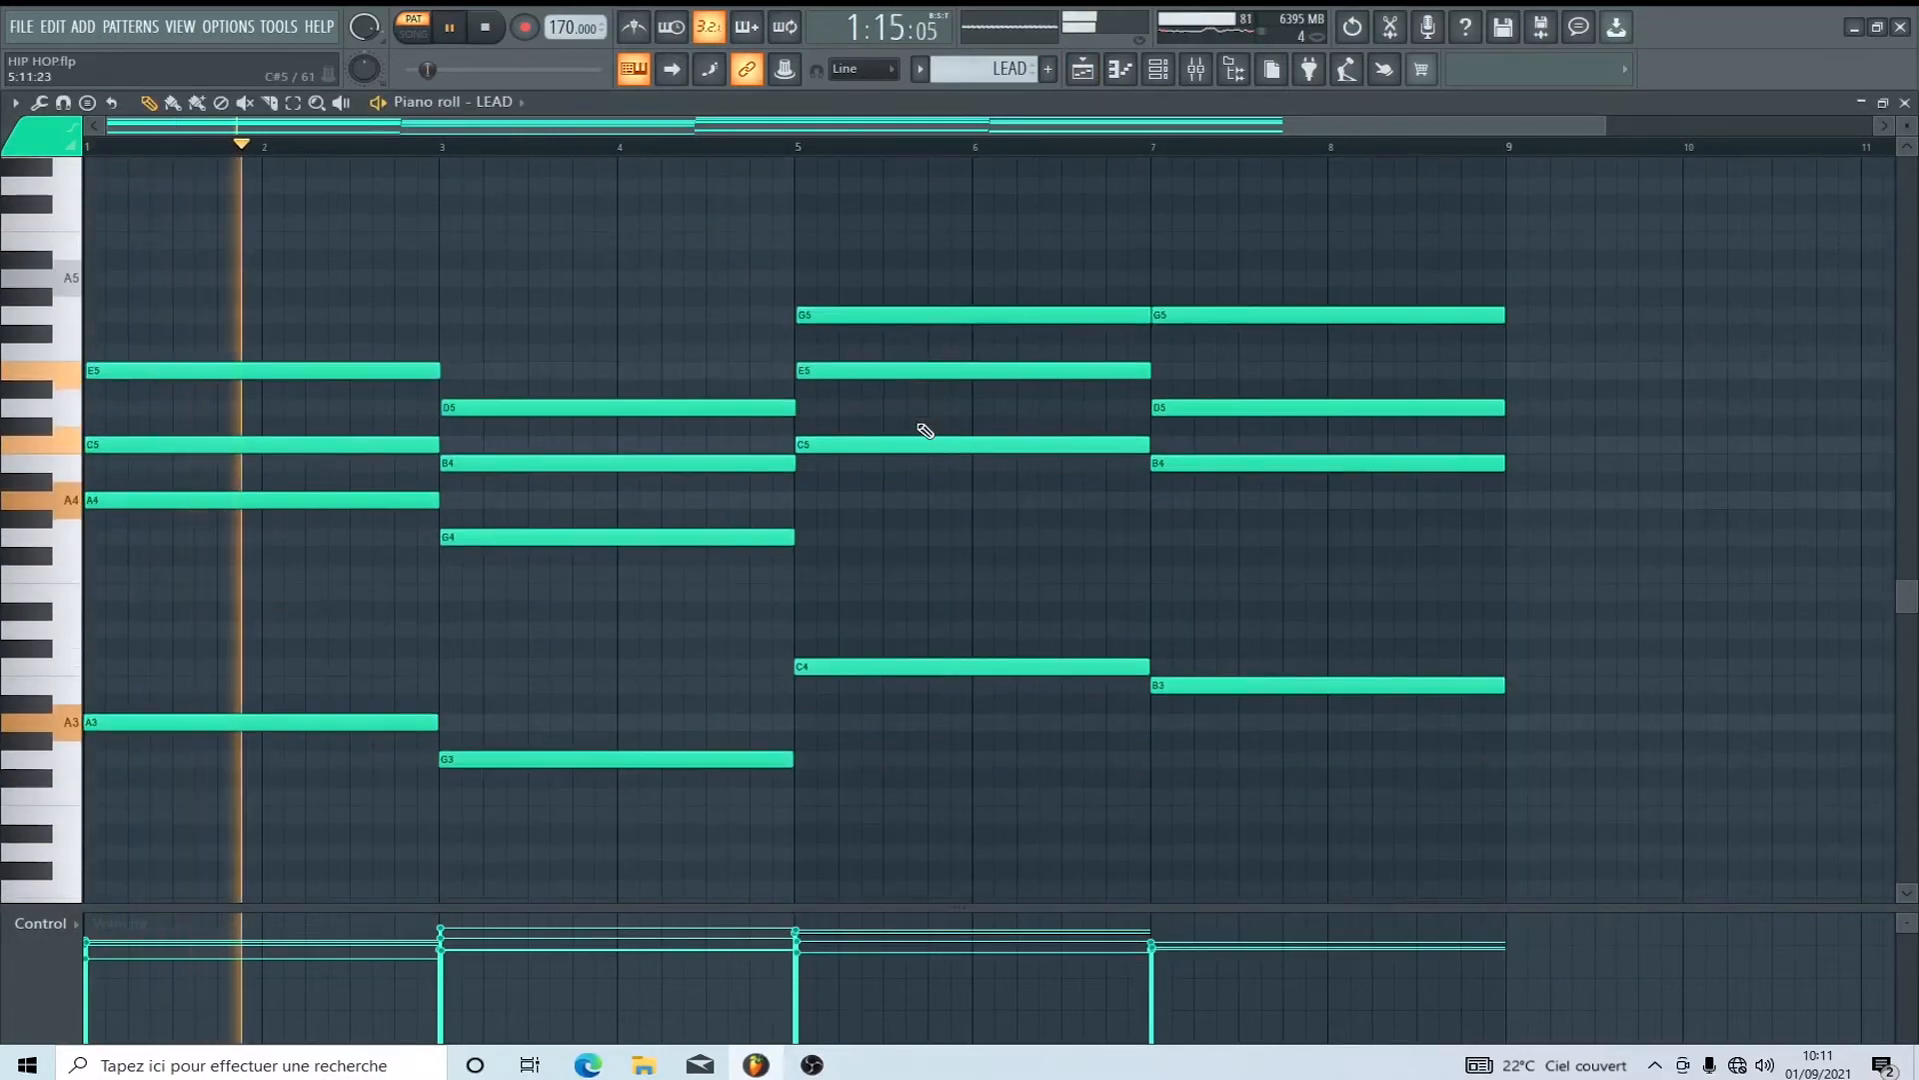
scroll(926, 429, down, 3)
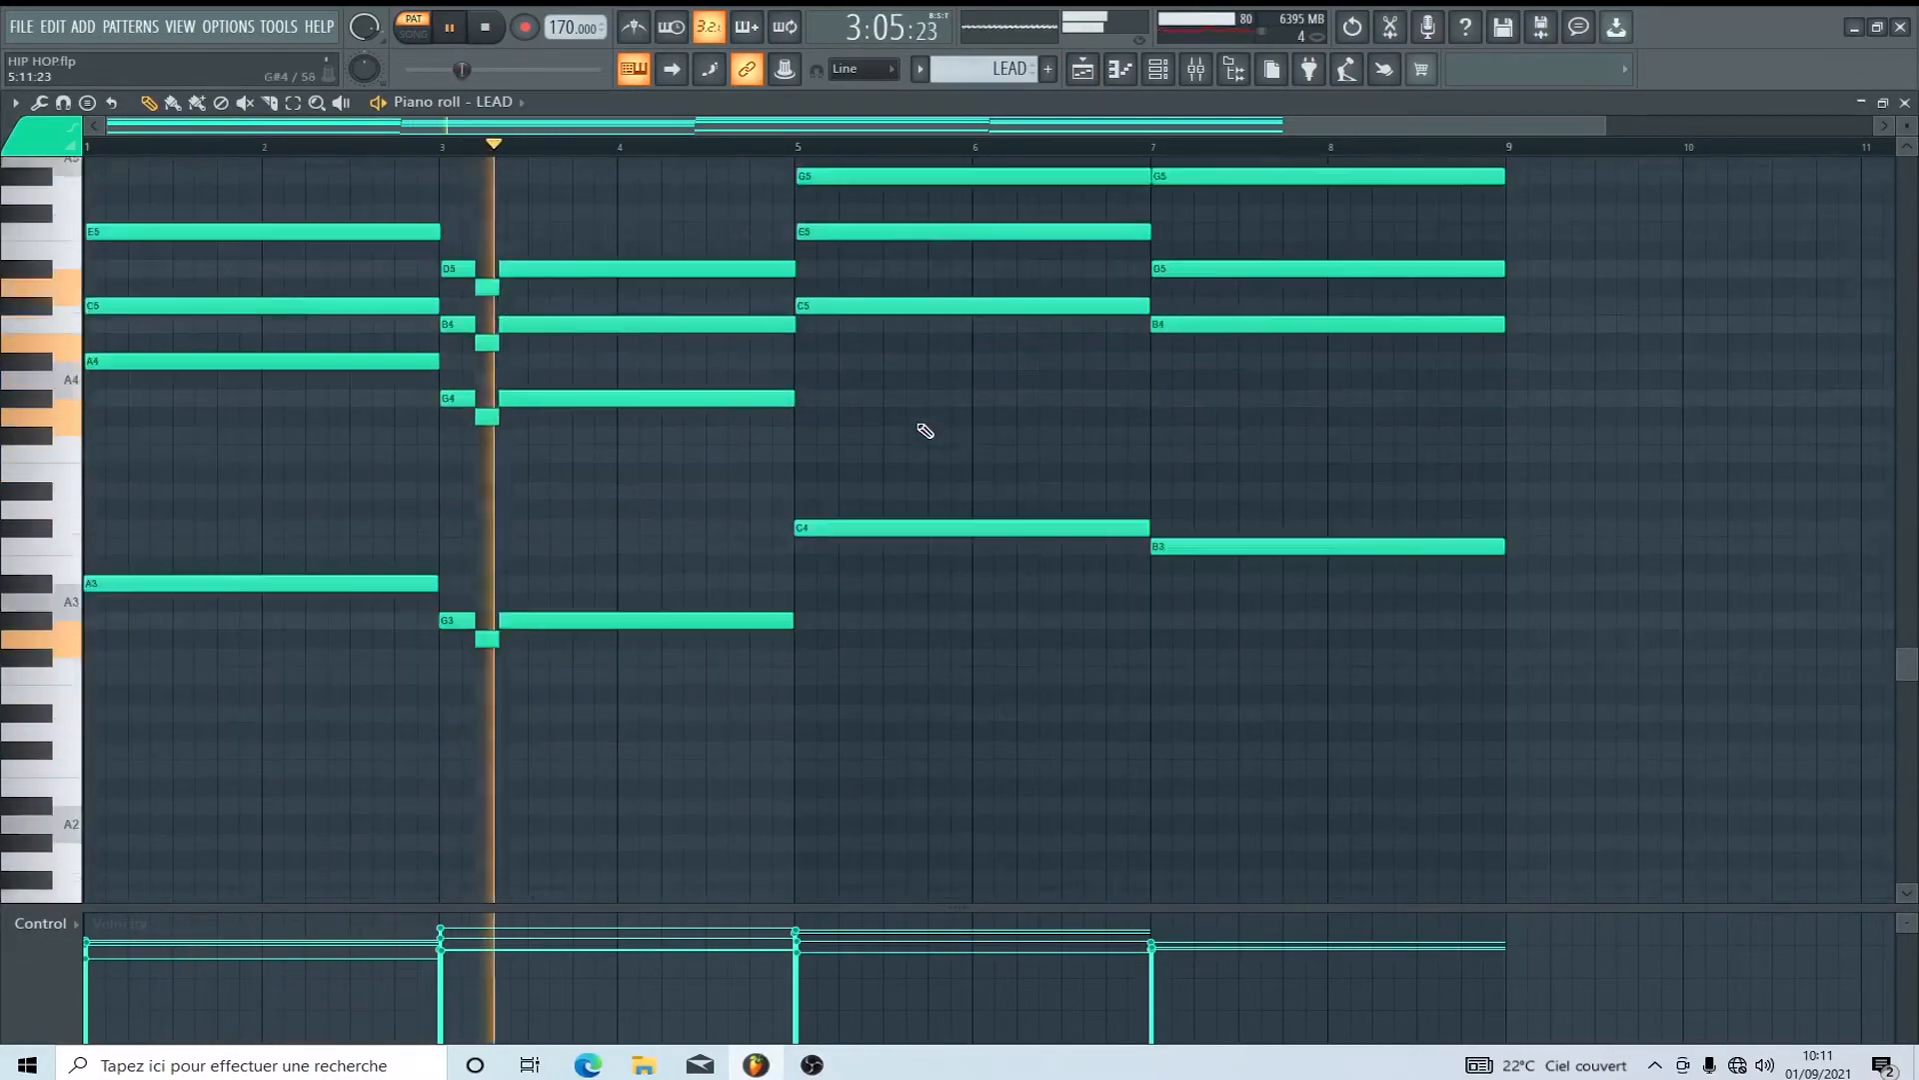
scroll(926, 431, up, 2)
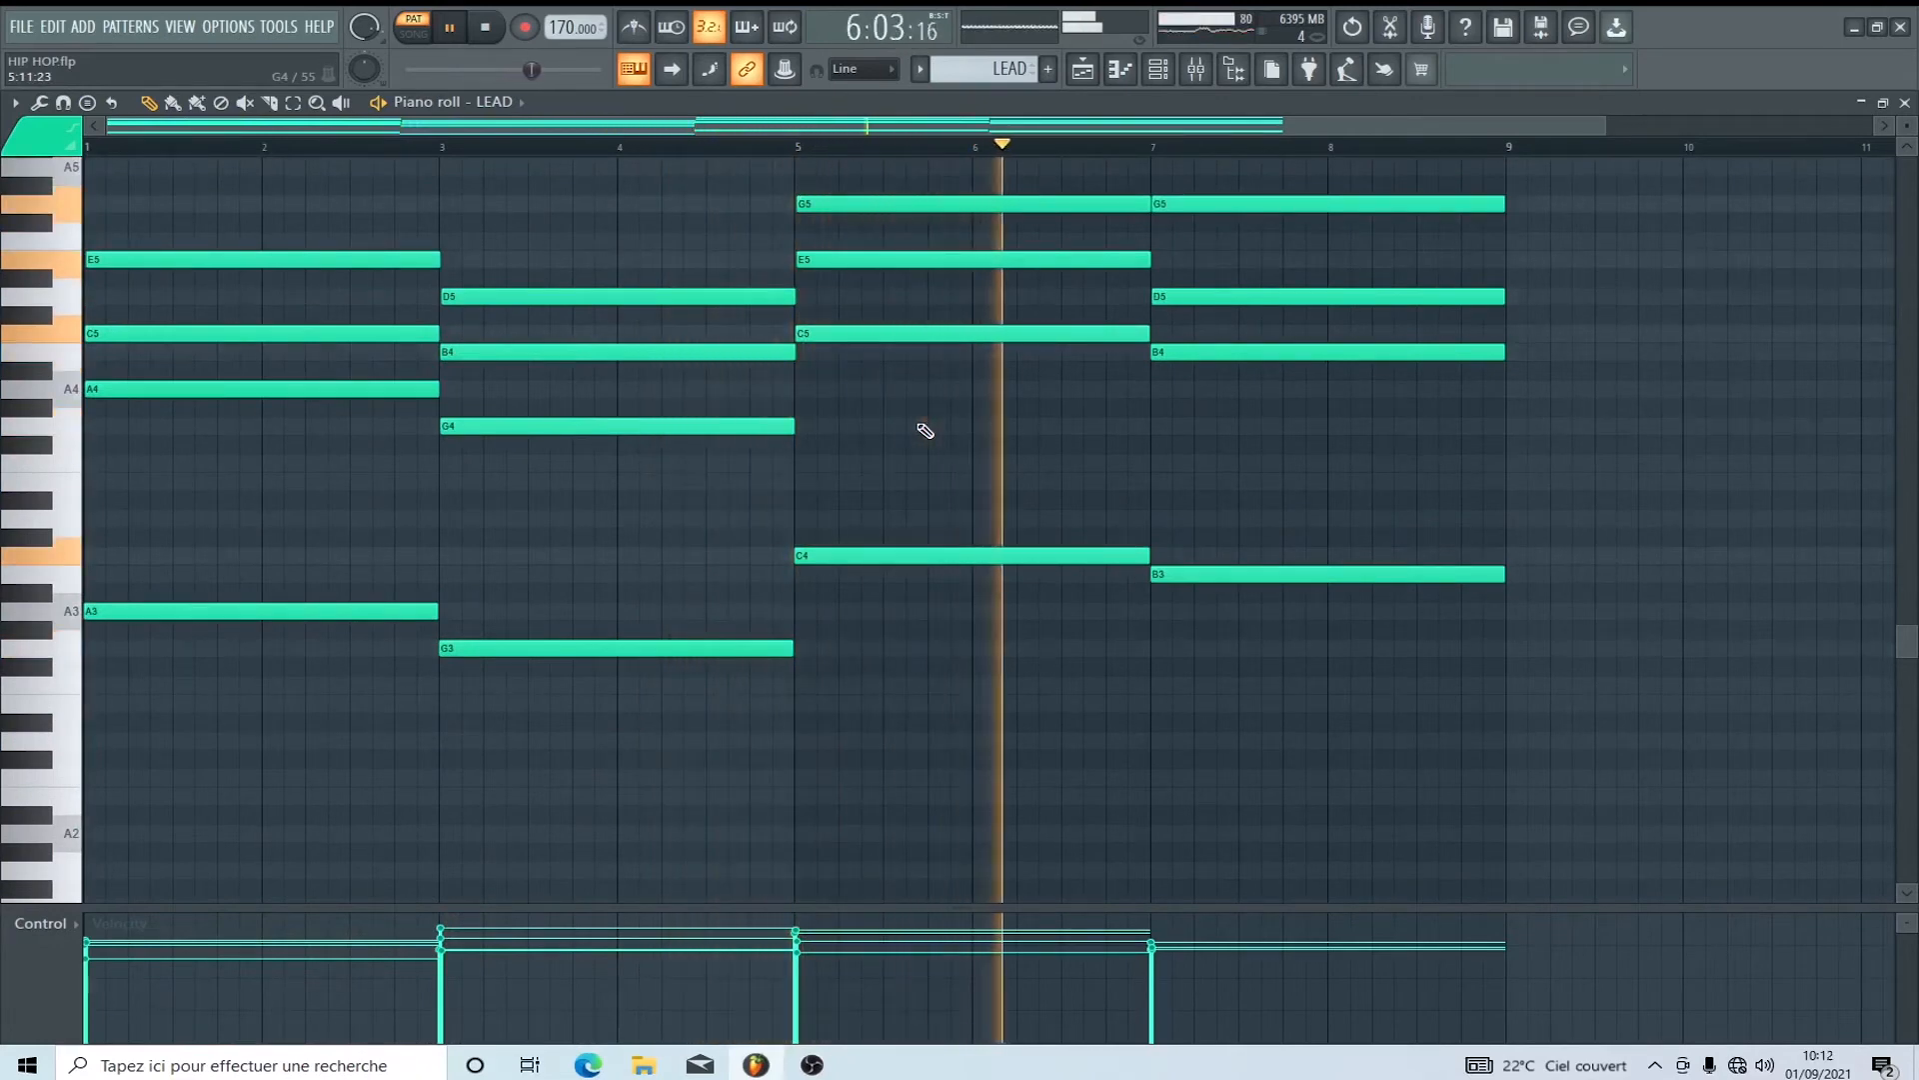
click(1907, 105)
key(space)
Mute the LEAD channel and play the BRASS channel's notes in the LEAD pattern, ending with playback stopped.
click(1159, 70)
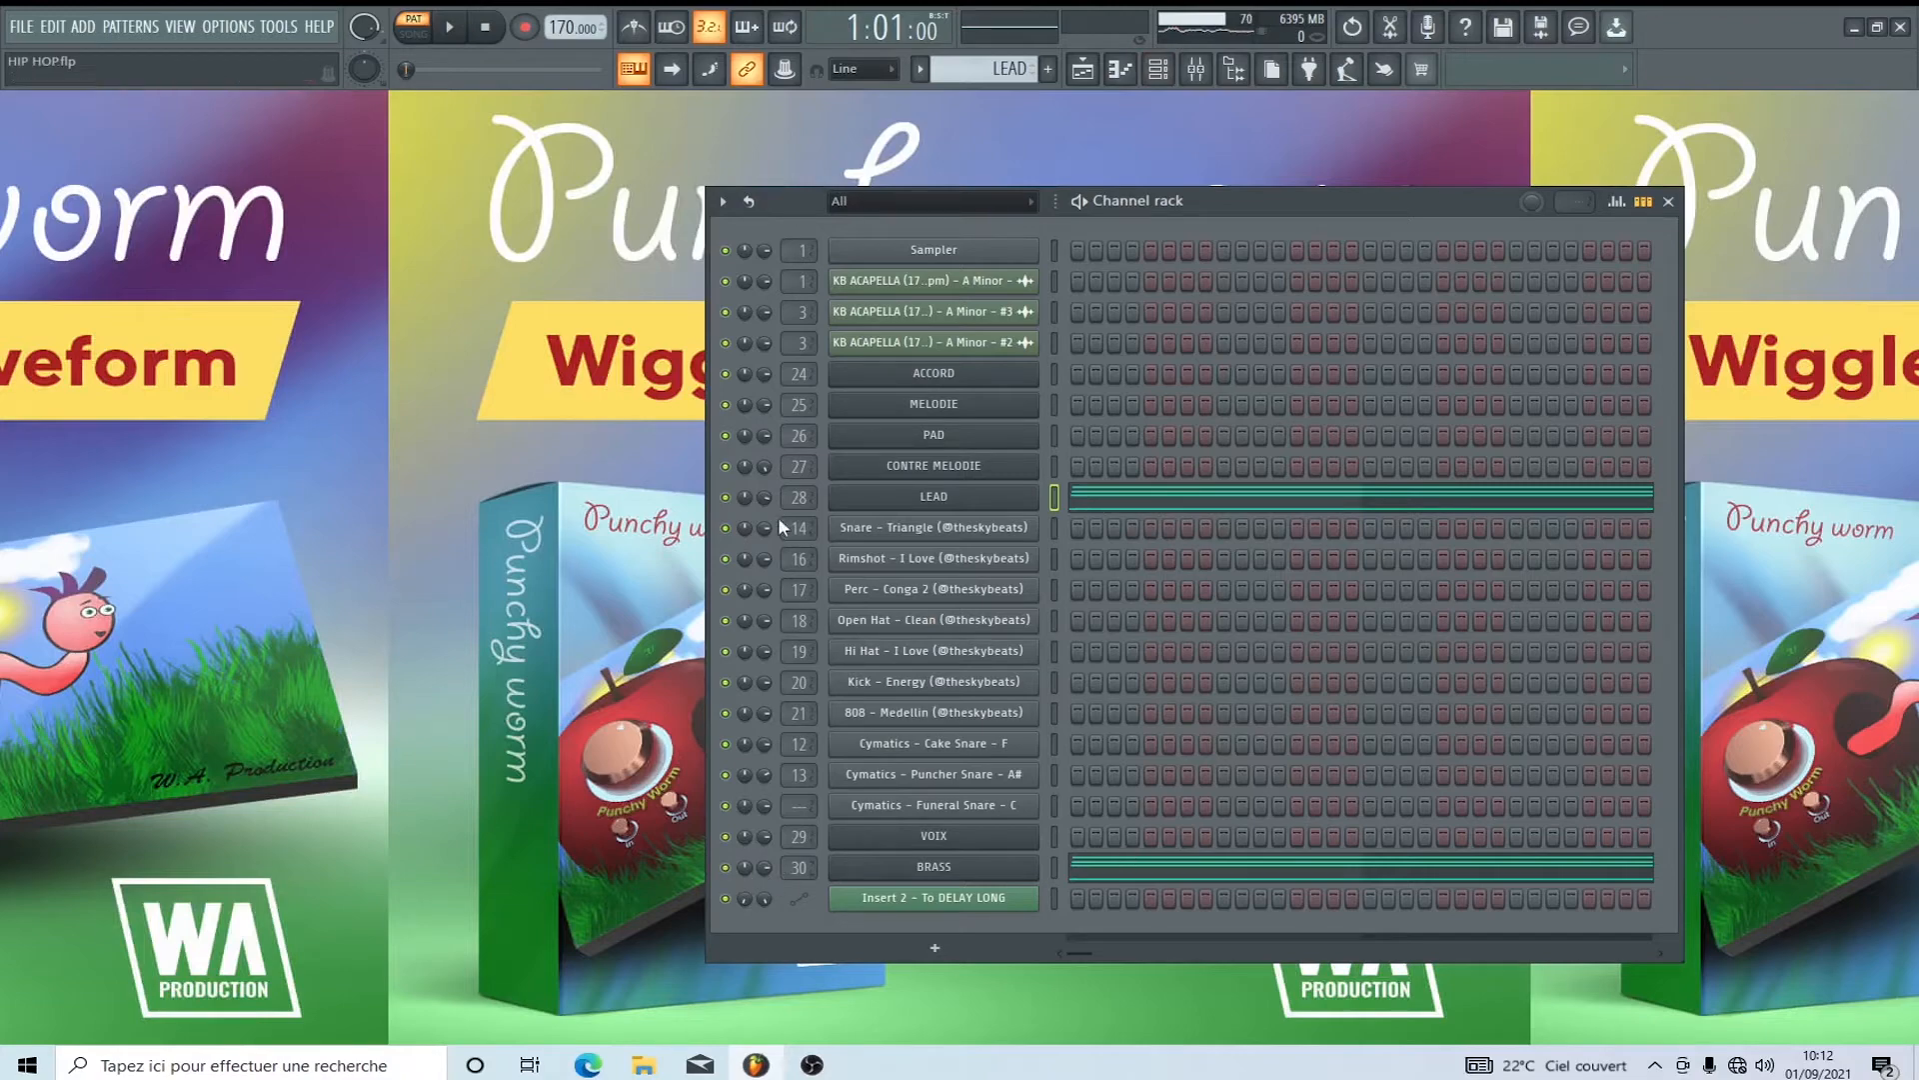
click(725, 498)
click(1213, 880)
key(space)
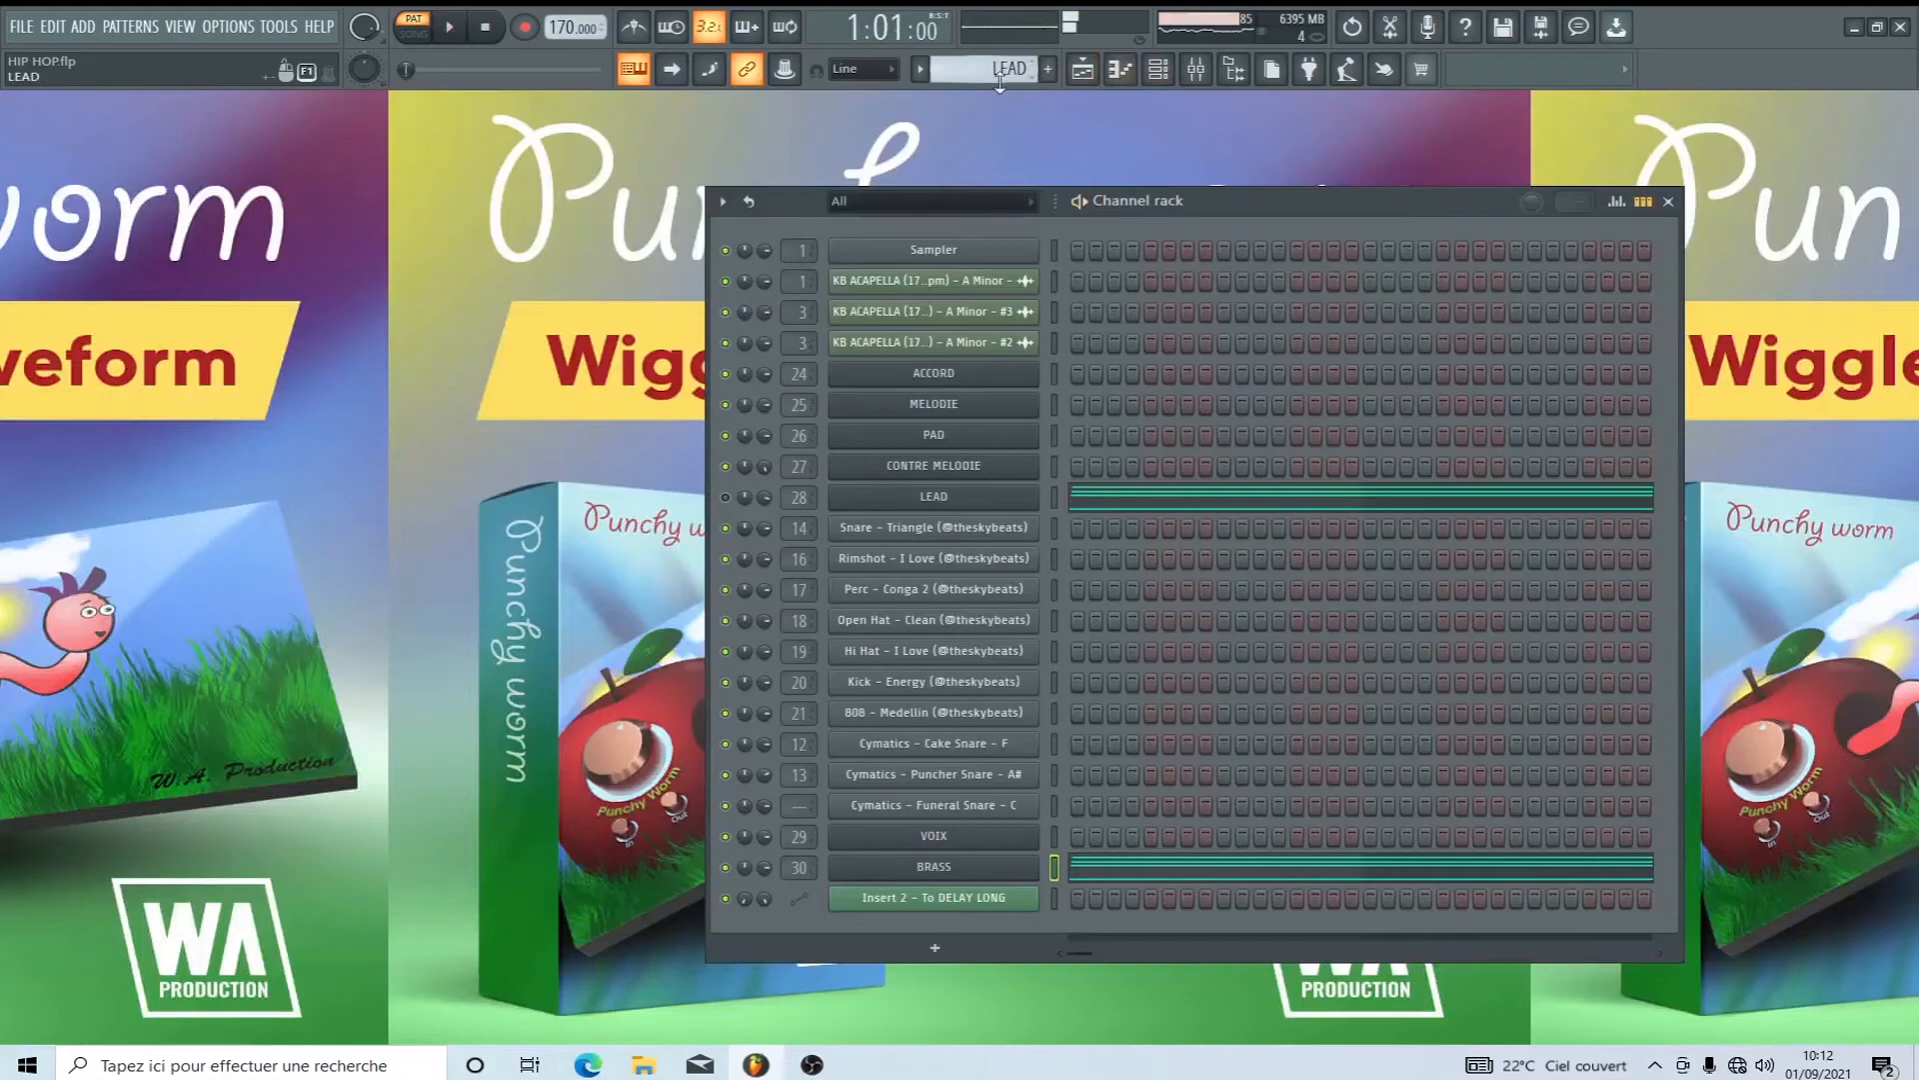
Switch to the VOIX pattern, play its notes in the piano roll, stop playback and close the editor.
click(919, 70)
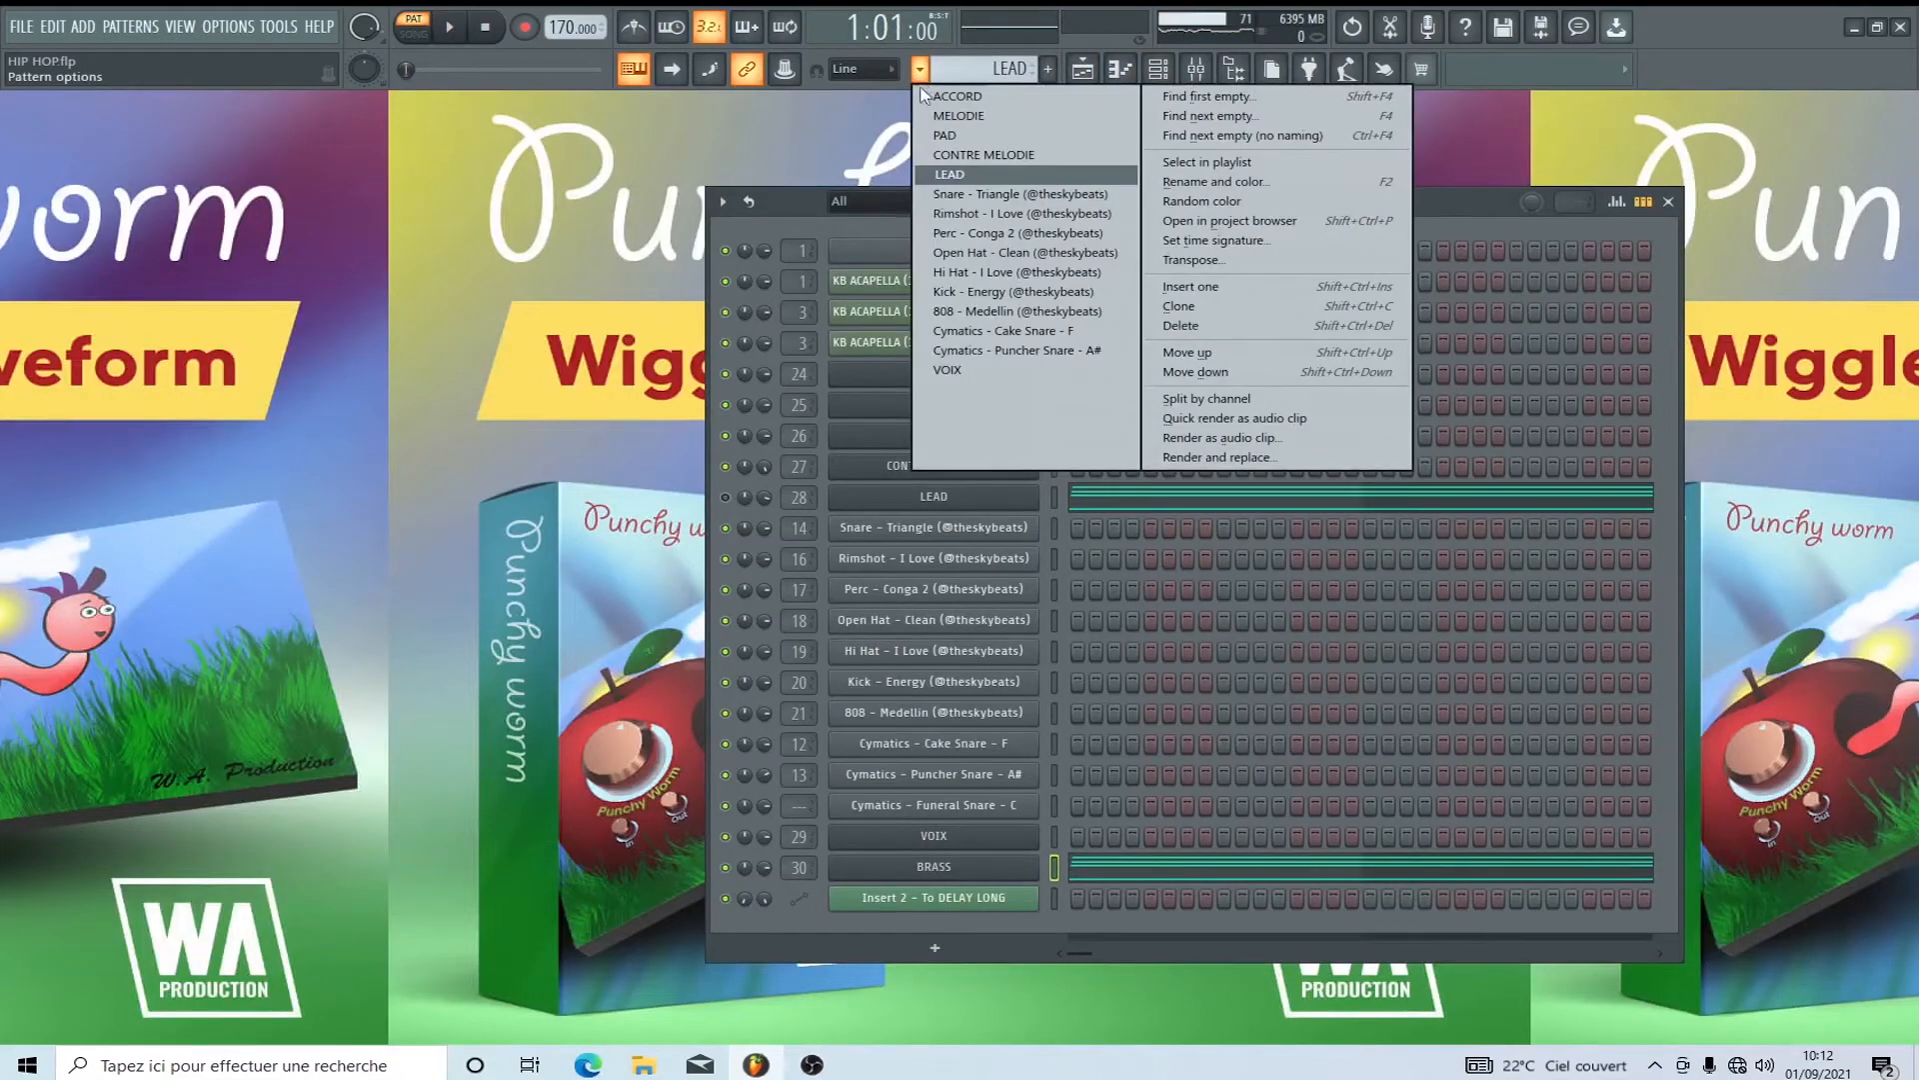
click(957, 371)
click(1208, 849)
scroll(1242, 685, up, 2)
key(space)
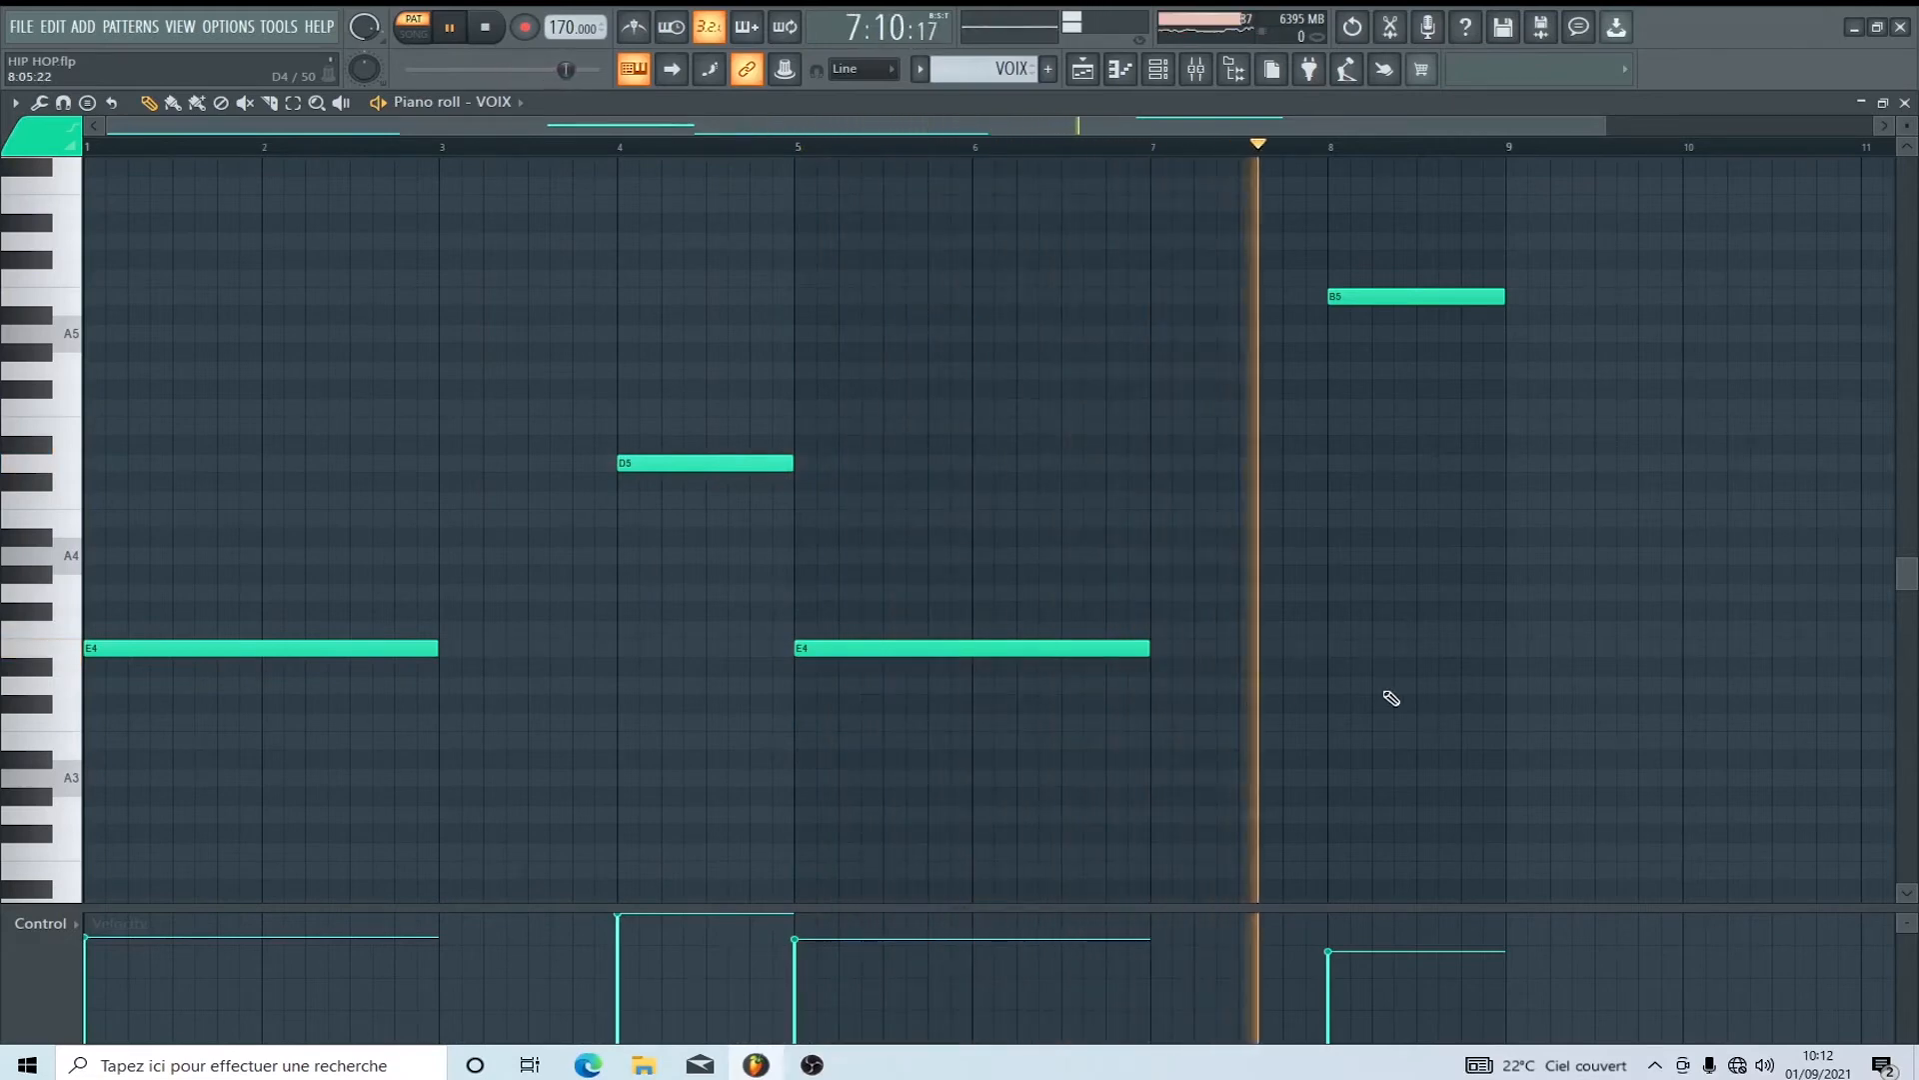
scroll(1388, 693, up, 2)
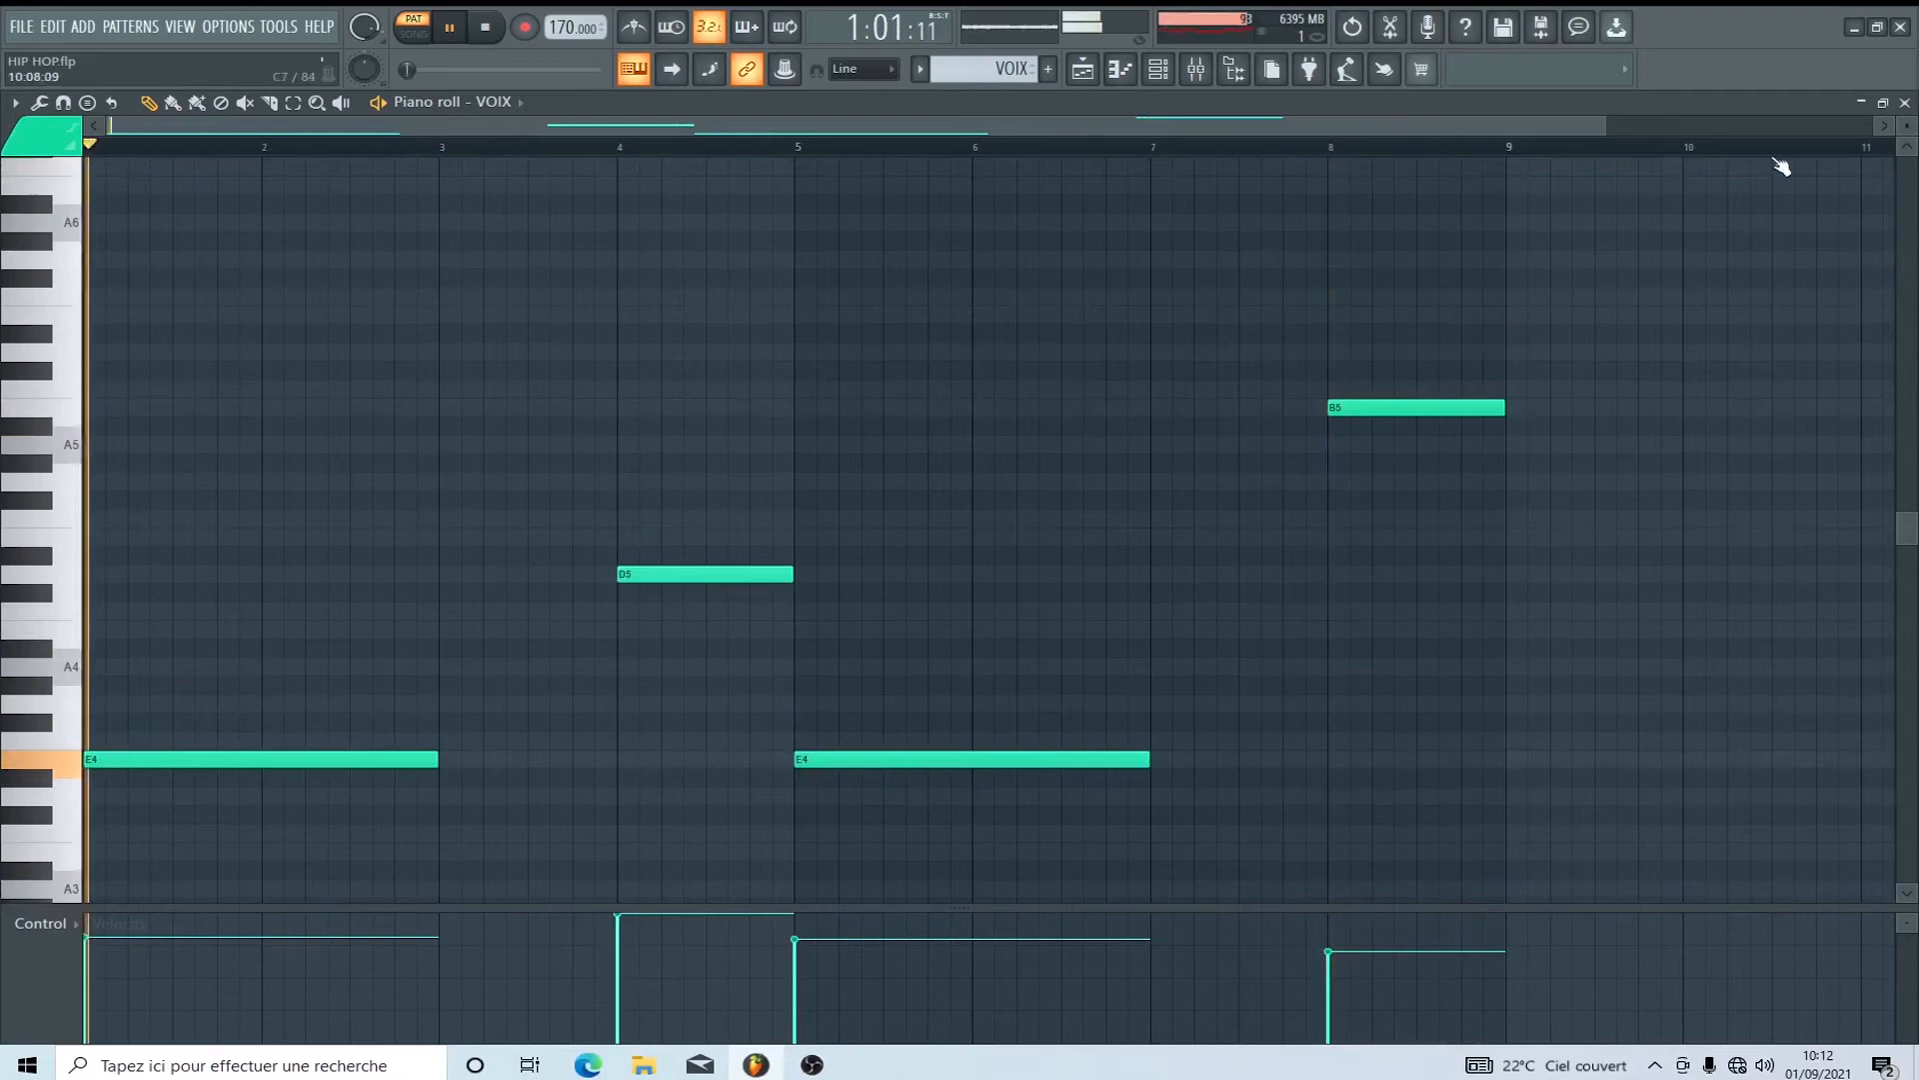
click(1904, 102)
key(space)
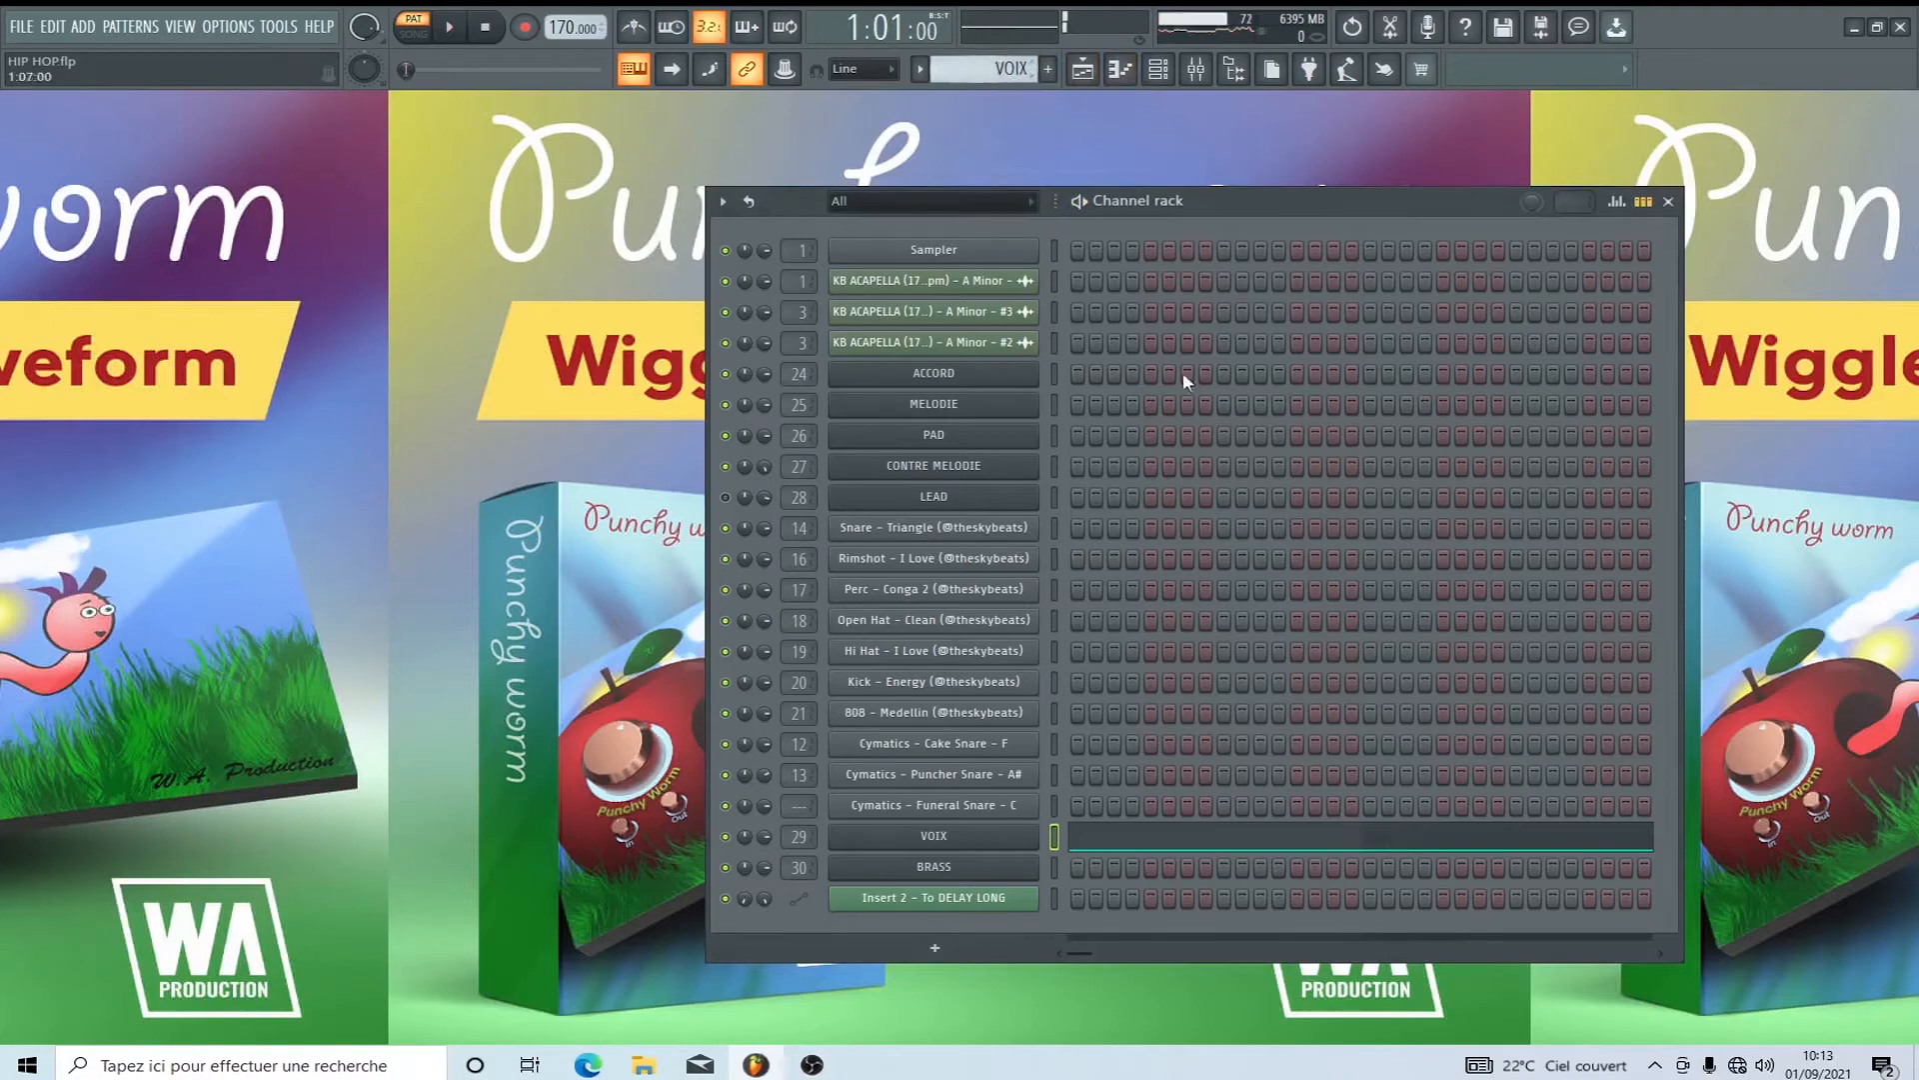
Examine the BRASS channel's SRX Orchestra instrument and the playlist arrangement, leaving the plugin, playlist and channel rack closed.
click(940, 869)
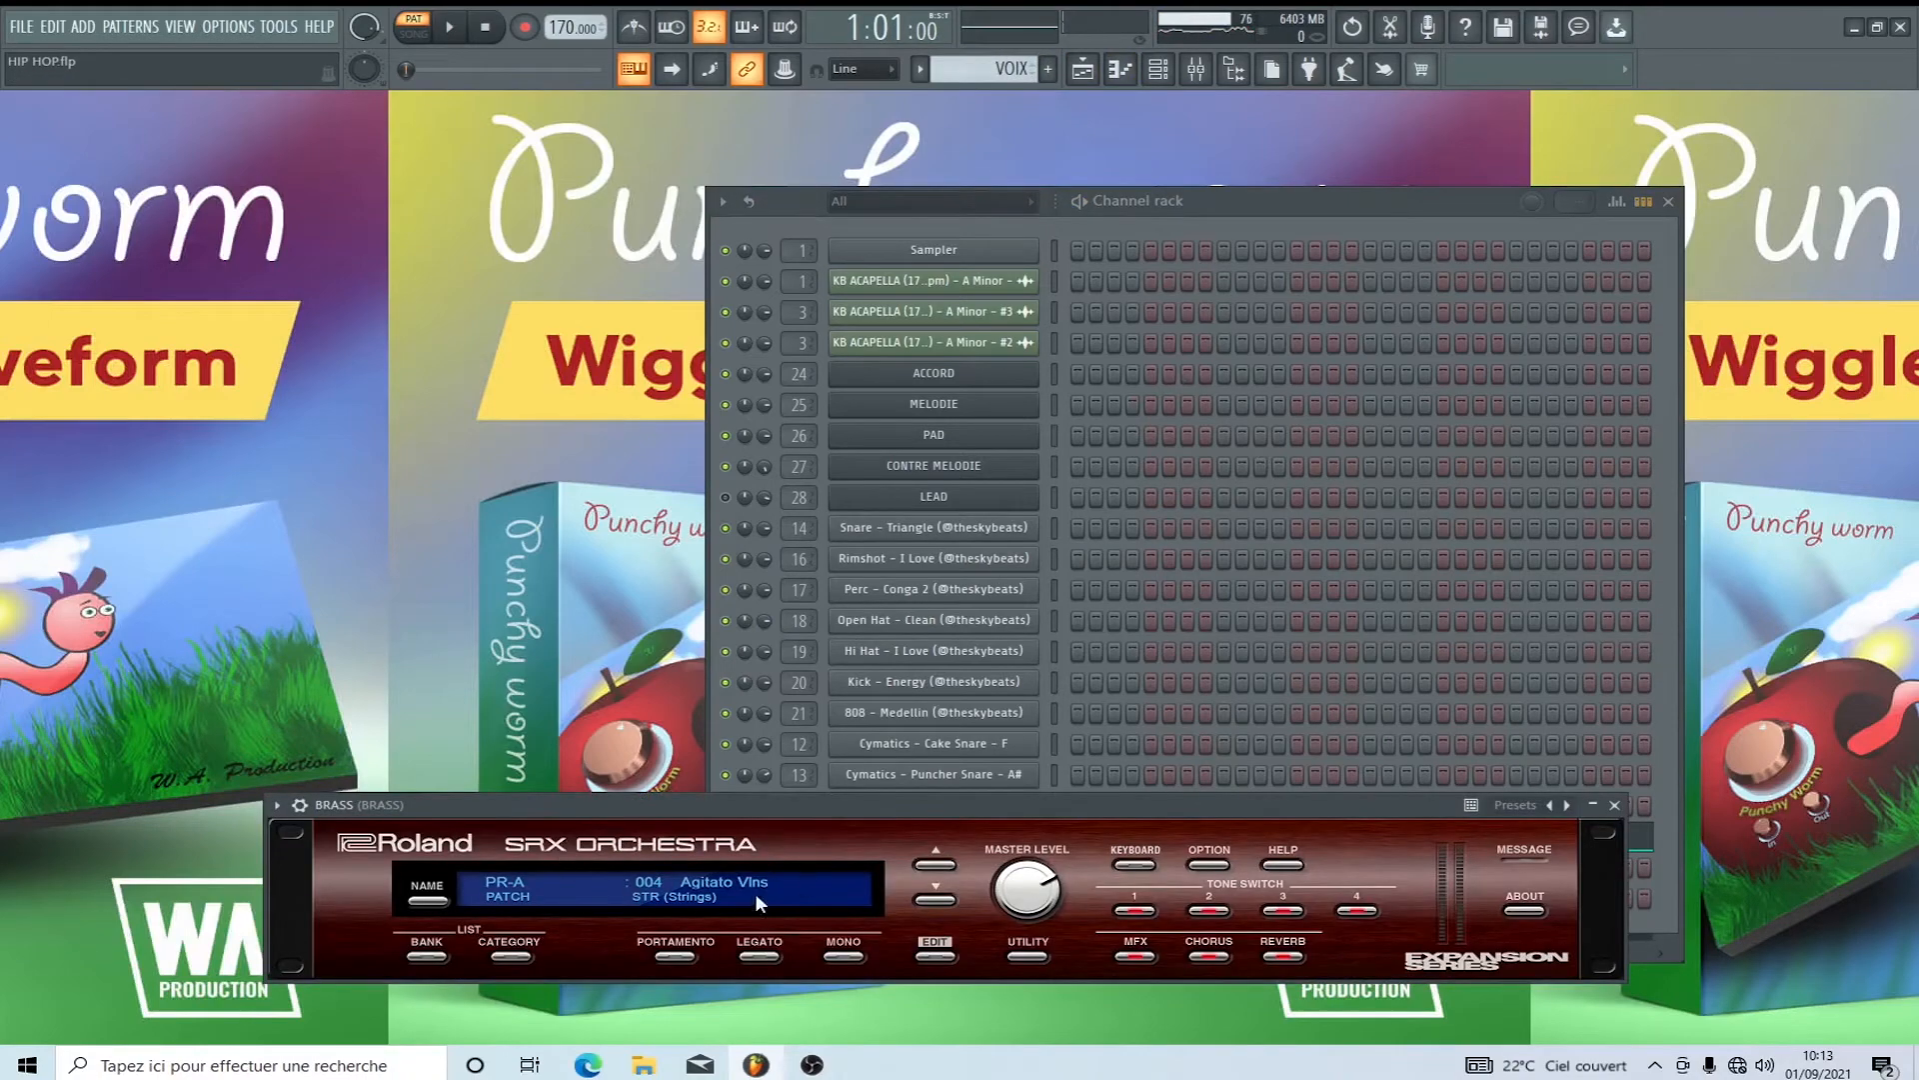
click(1613, 806)
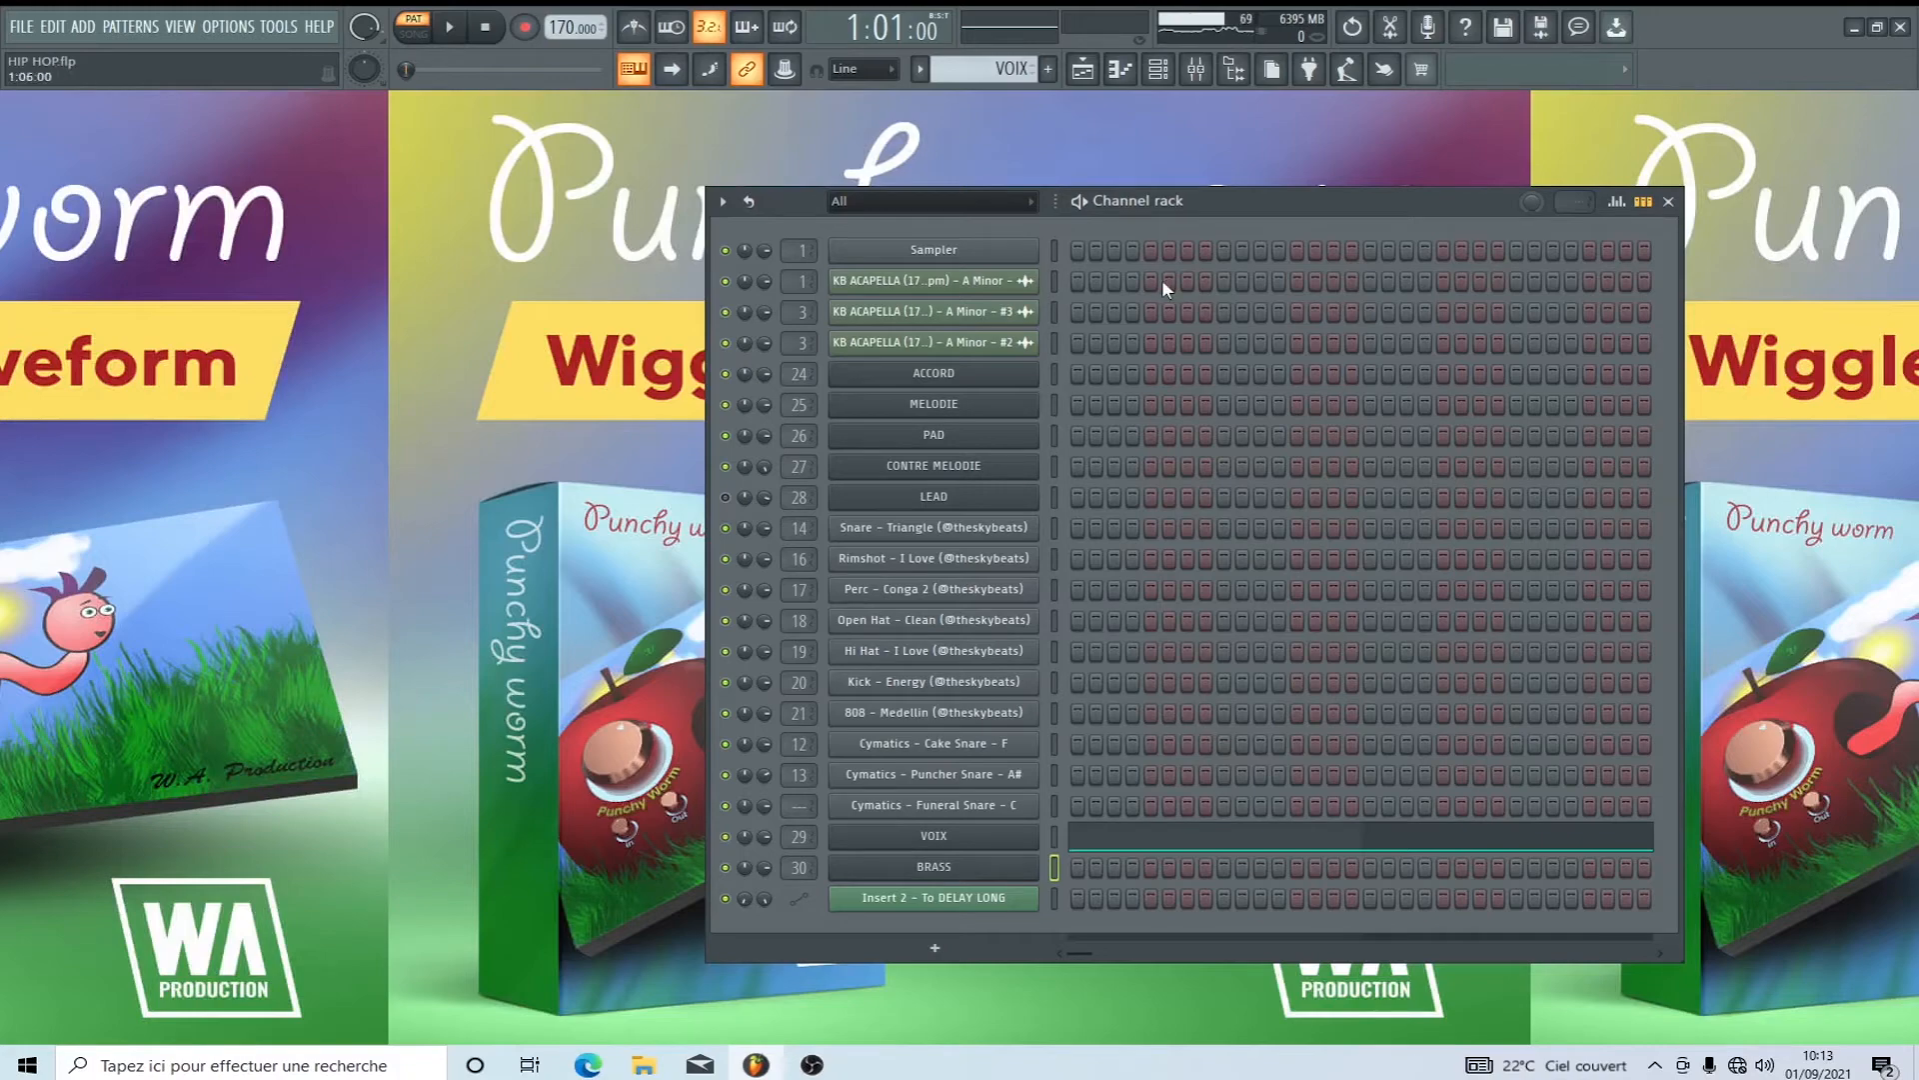
click(1082, 70)
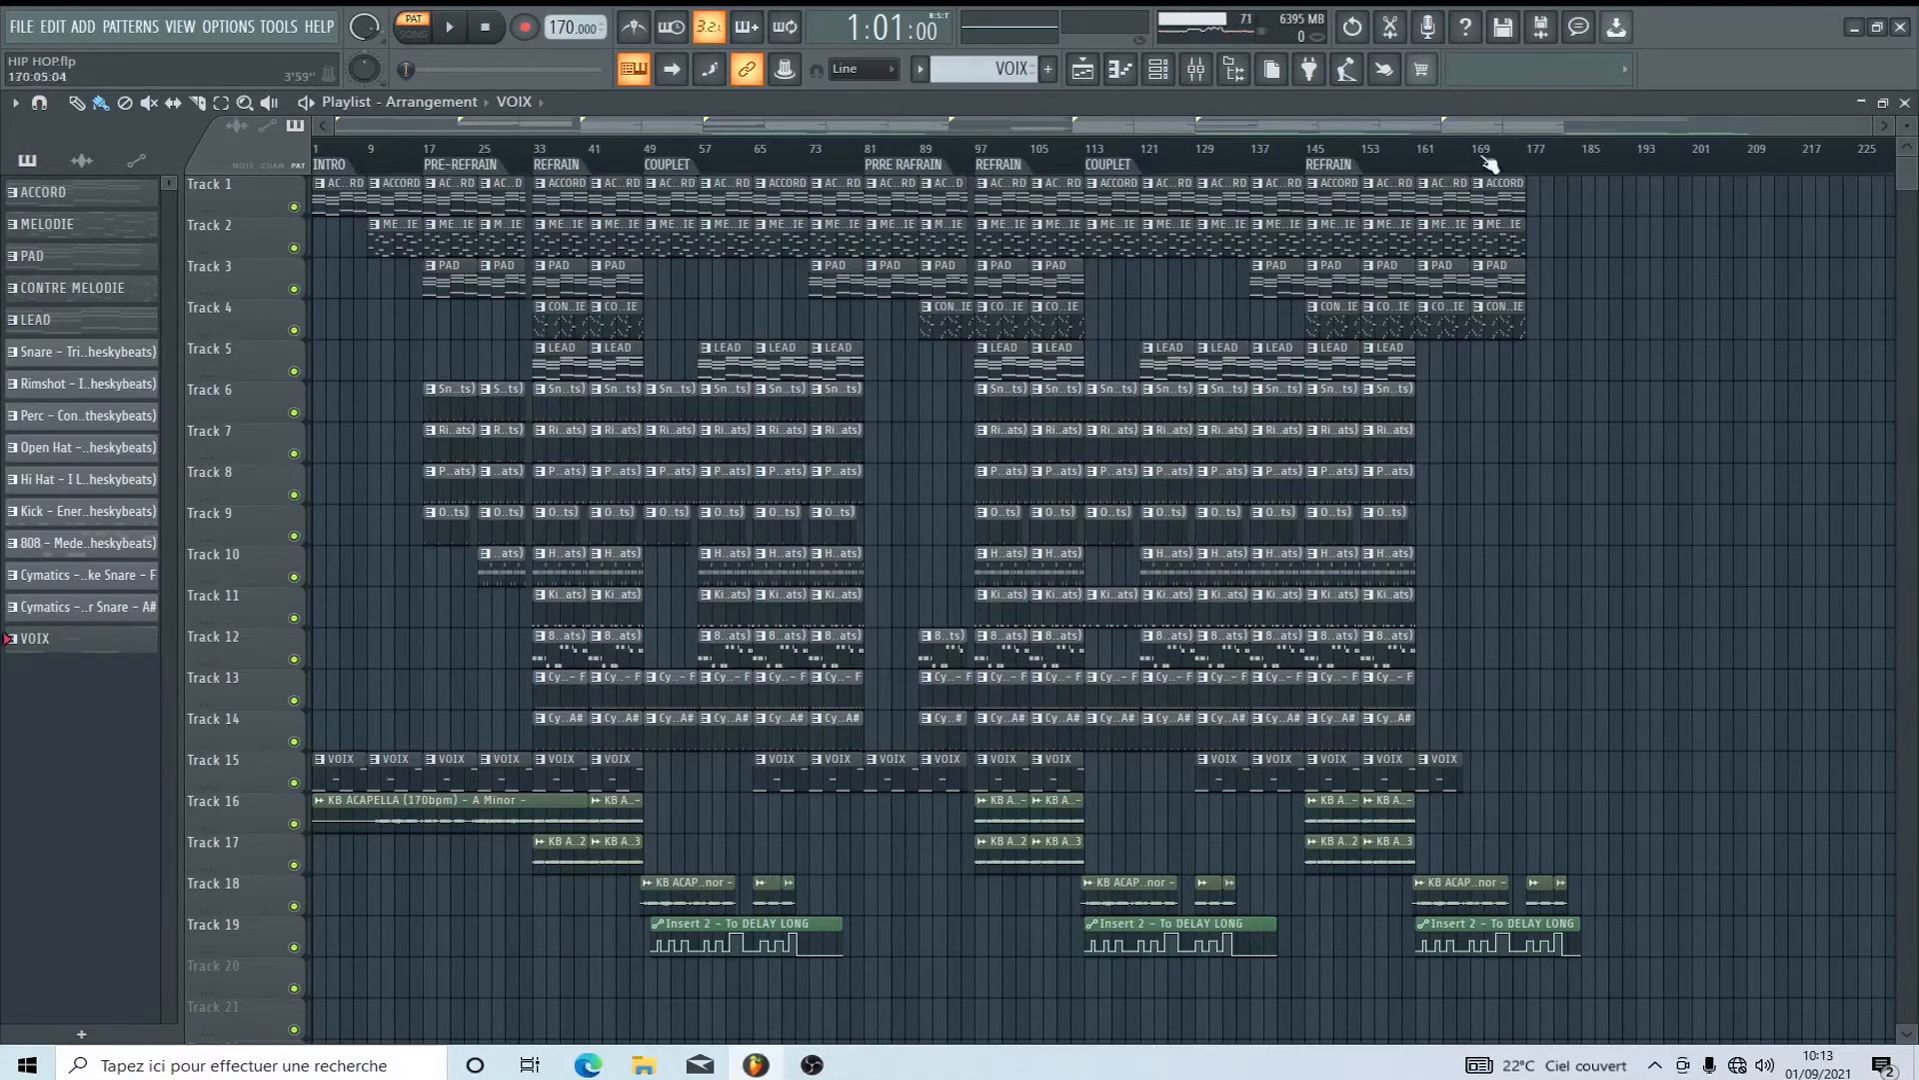
click(1905, 103)
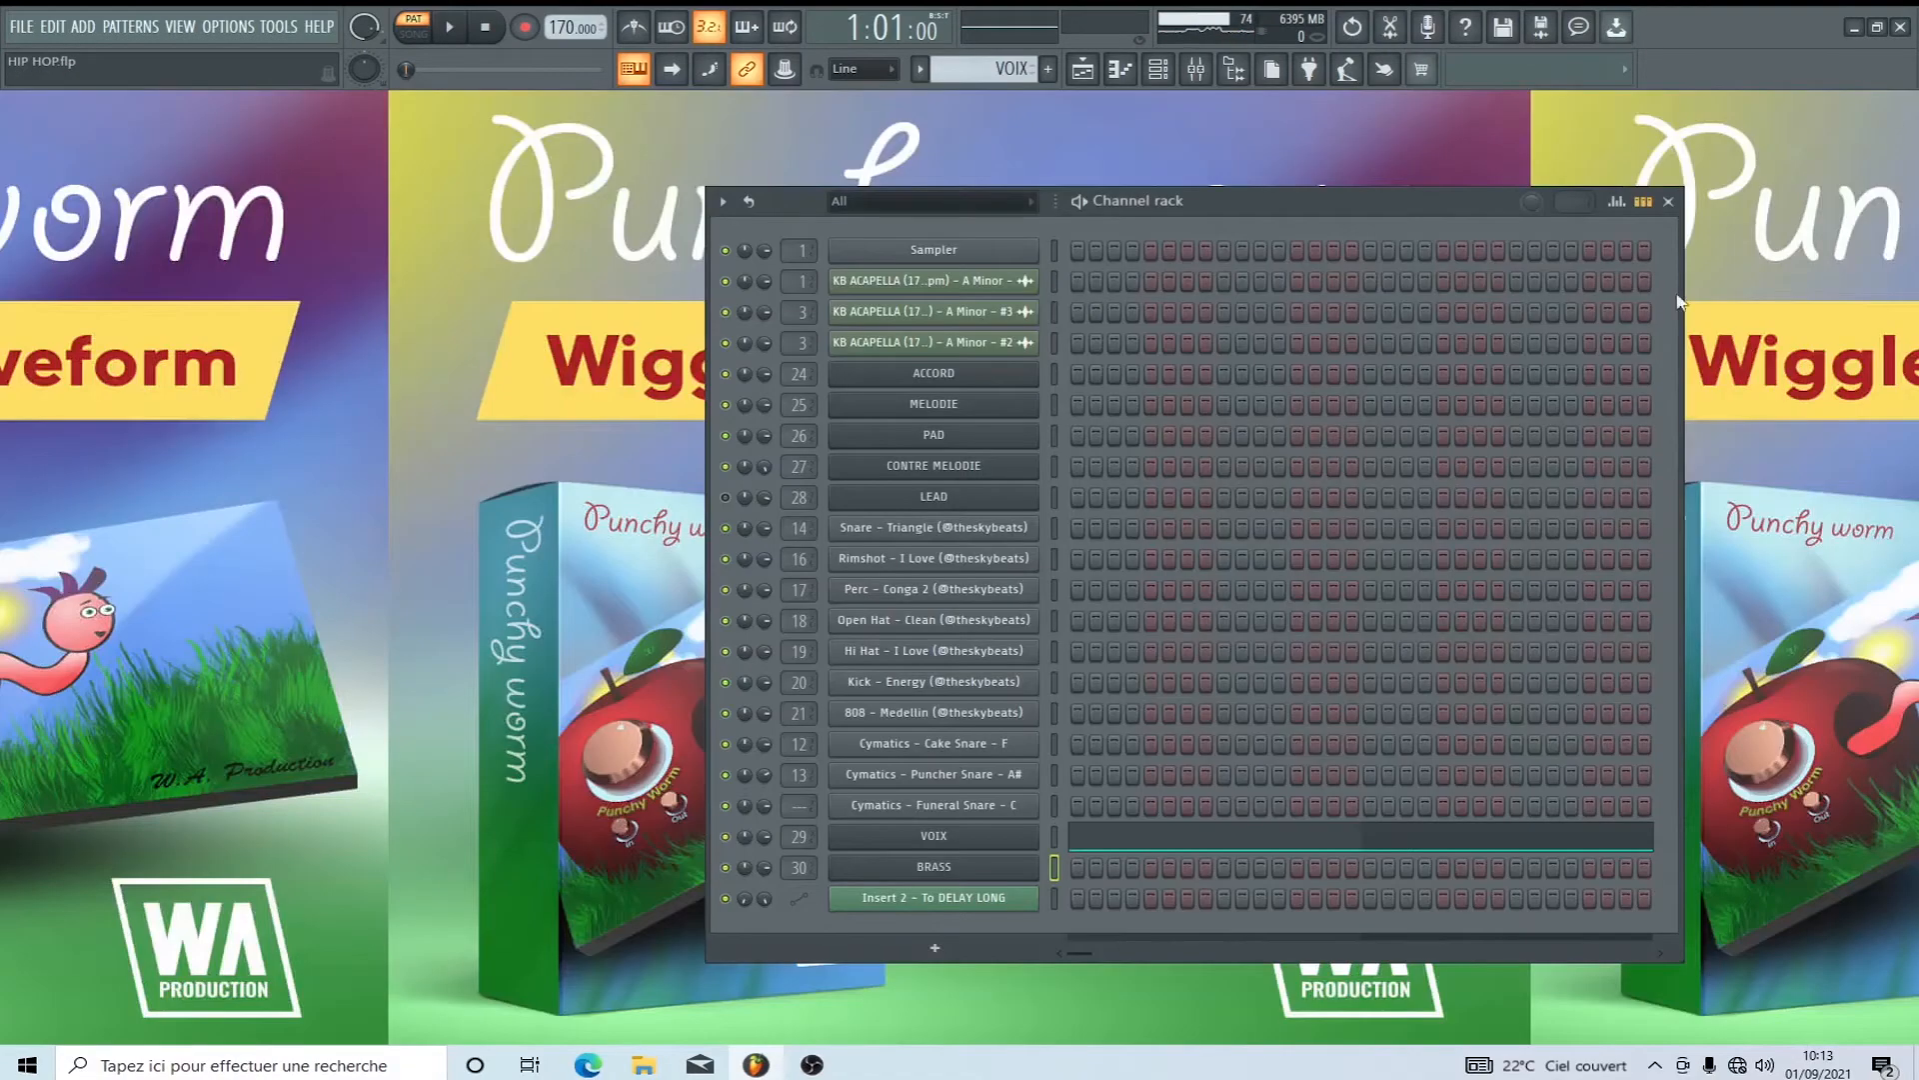
click(950, 871)
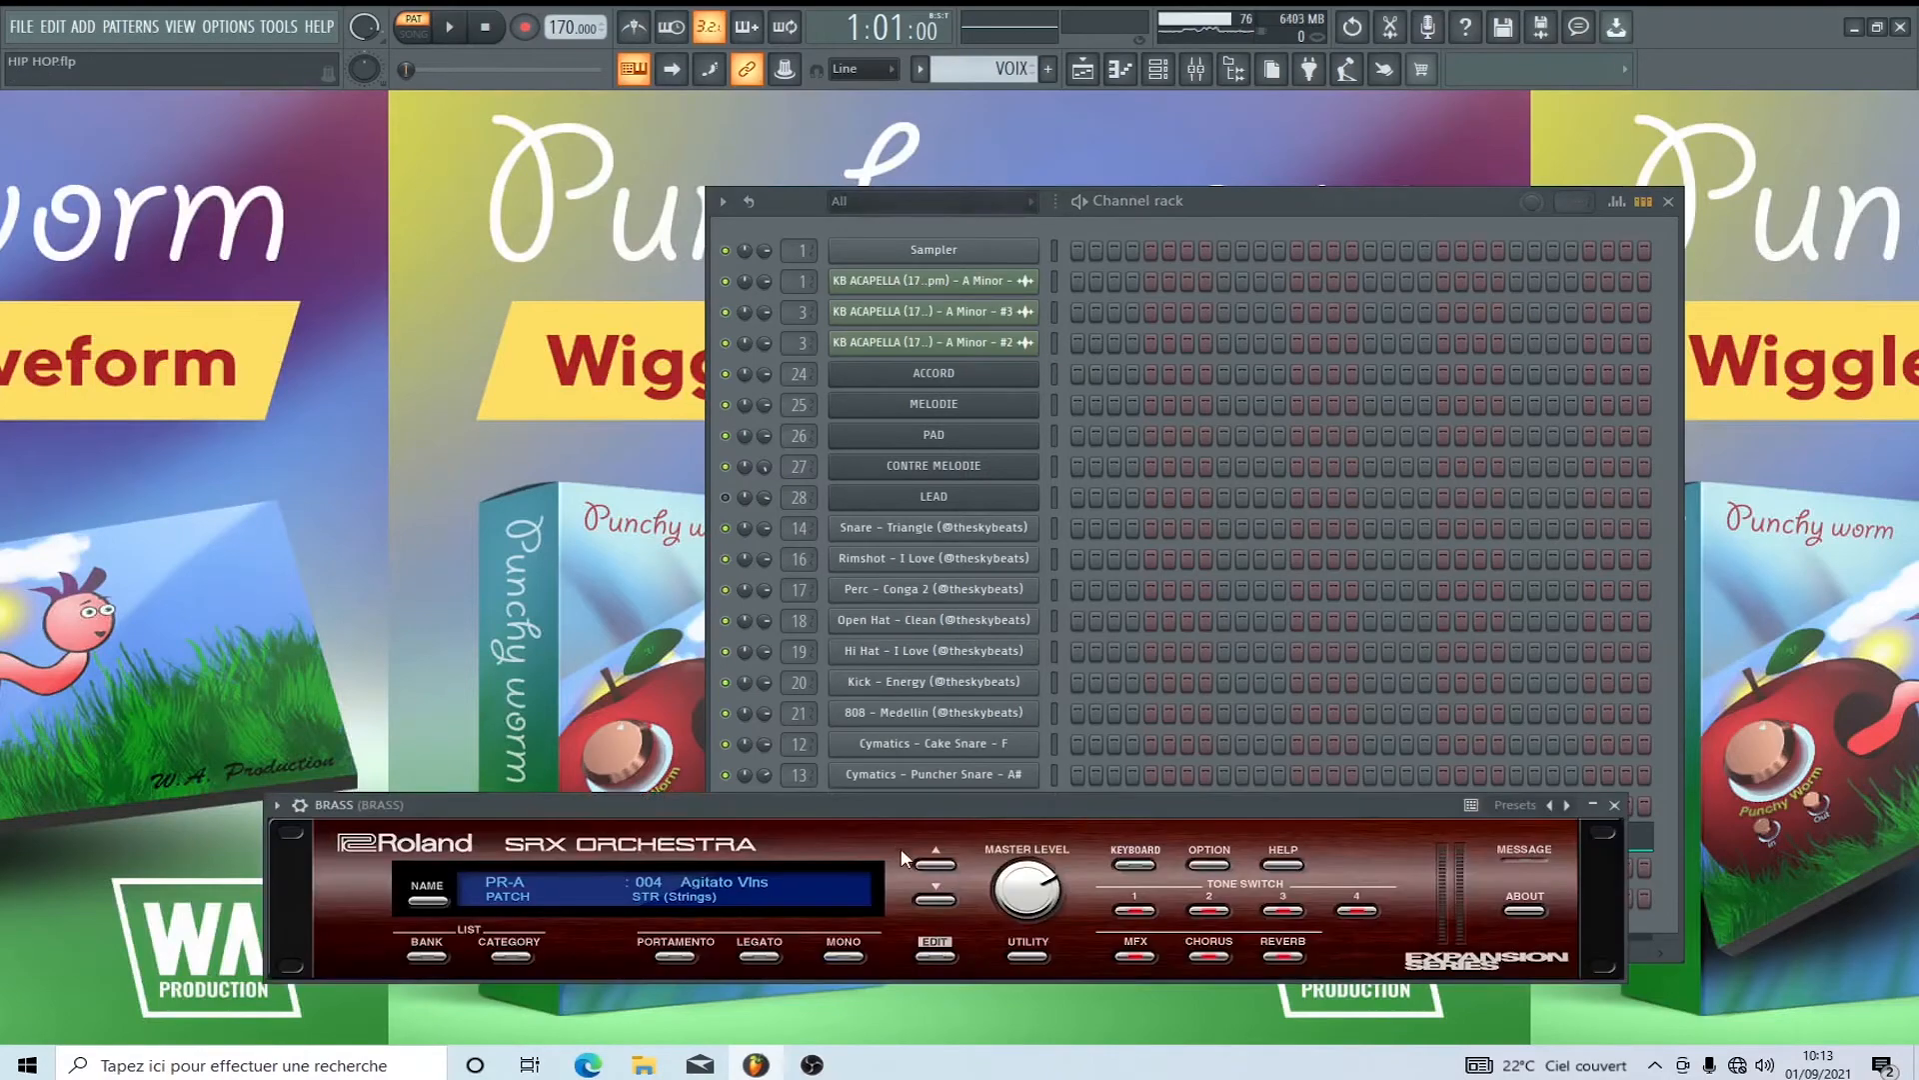
click(1615, 806)
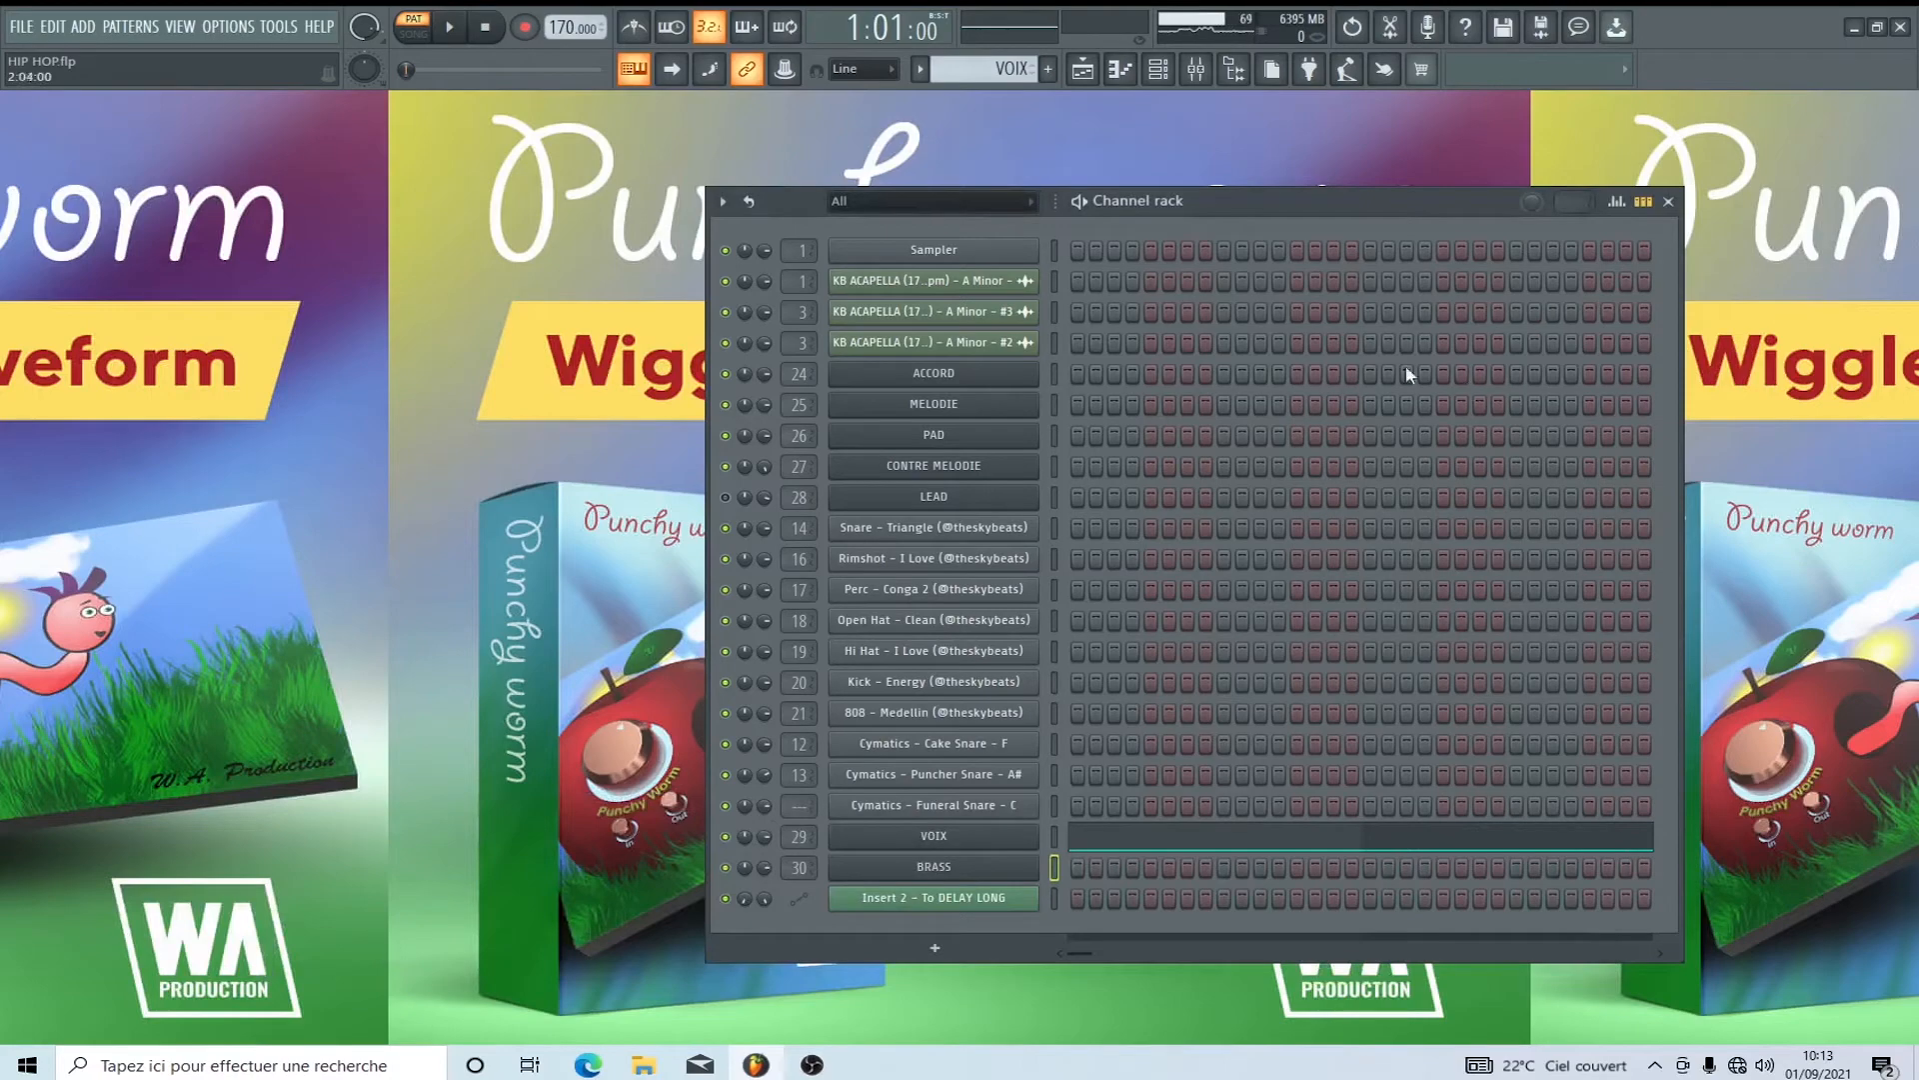
click(1667, 201)
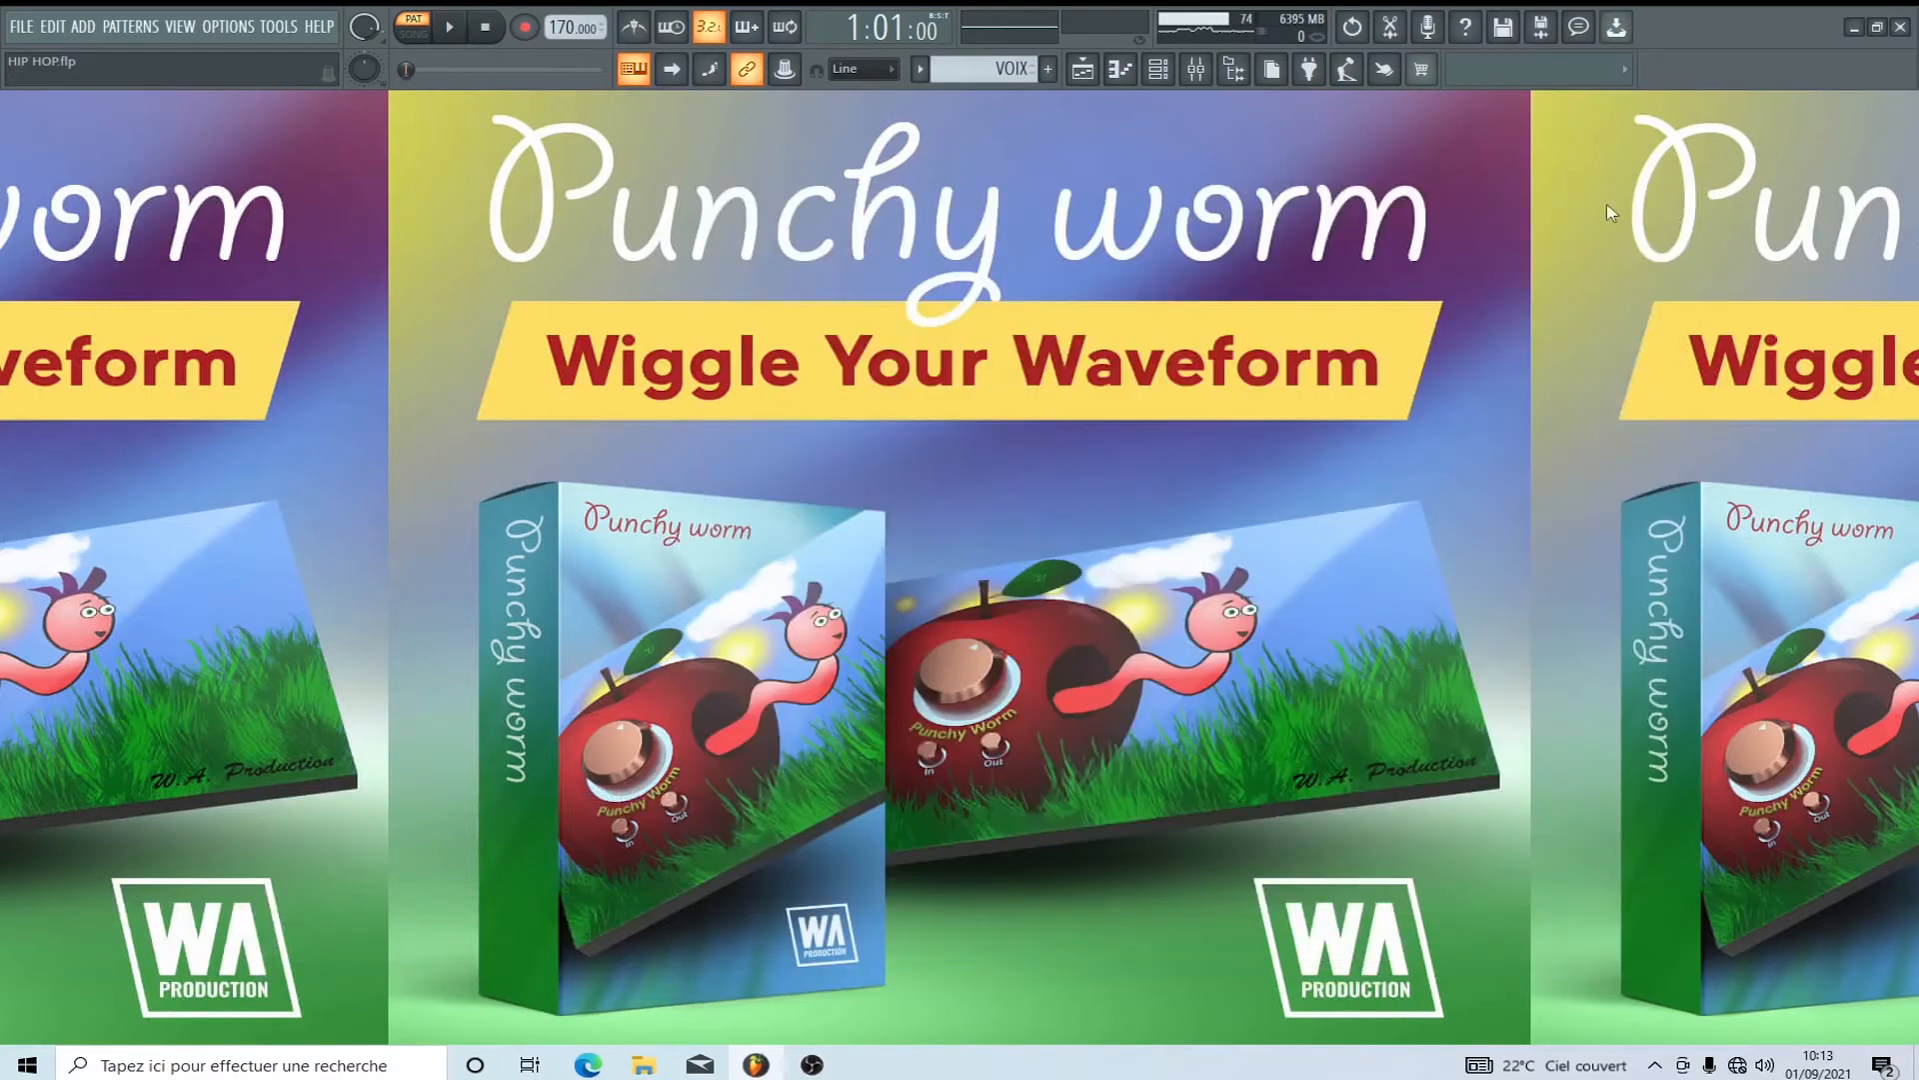
Play the Snare - Triangle pattern and the Rimshot - I Love pattern one after the other in the channel rack.
click(919, 69)
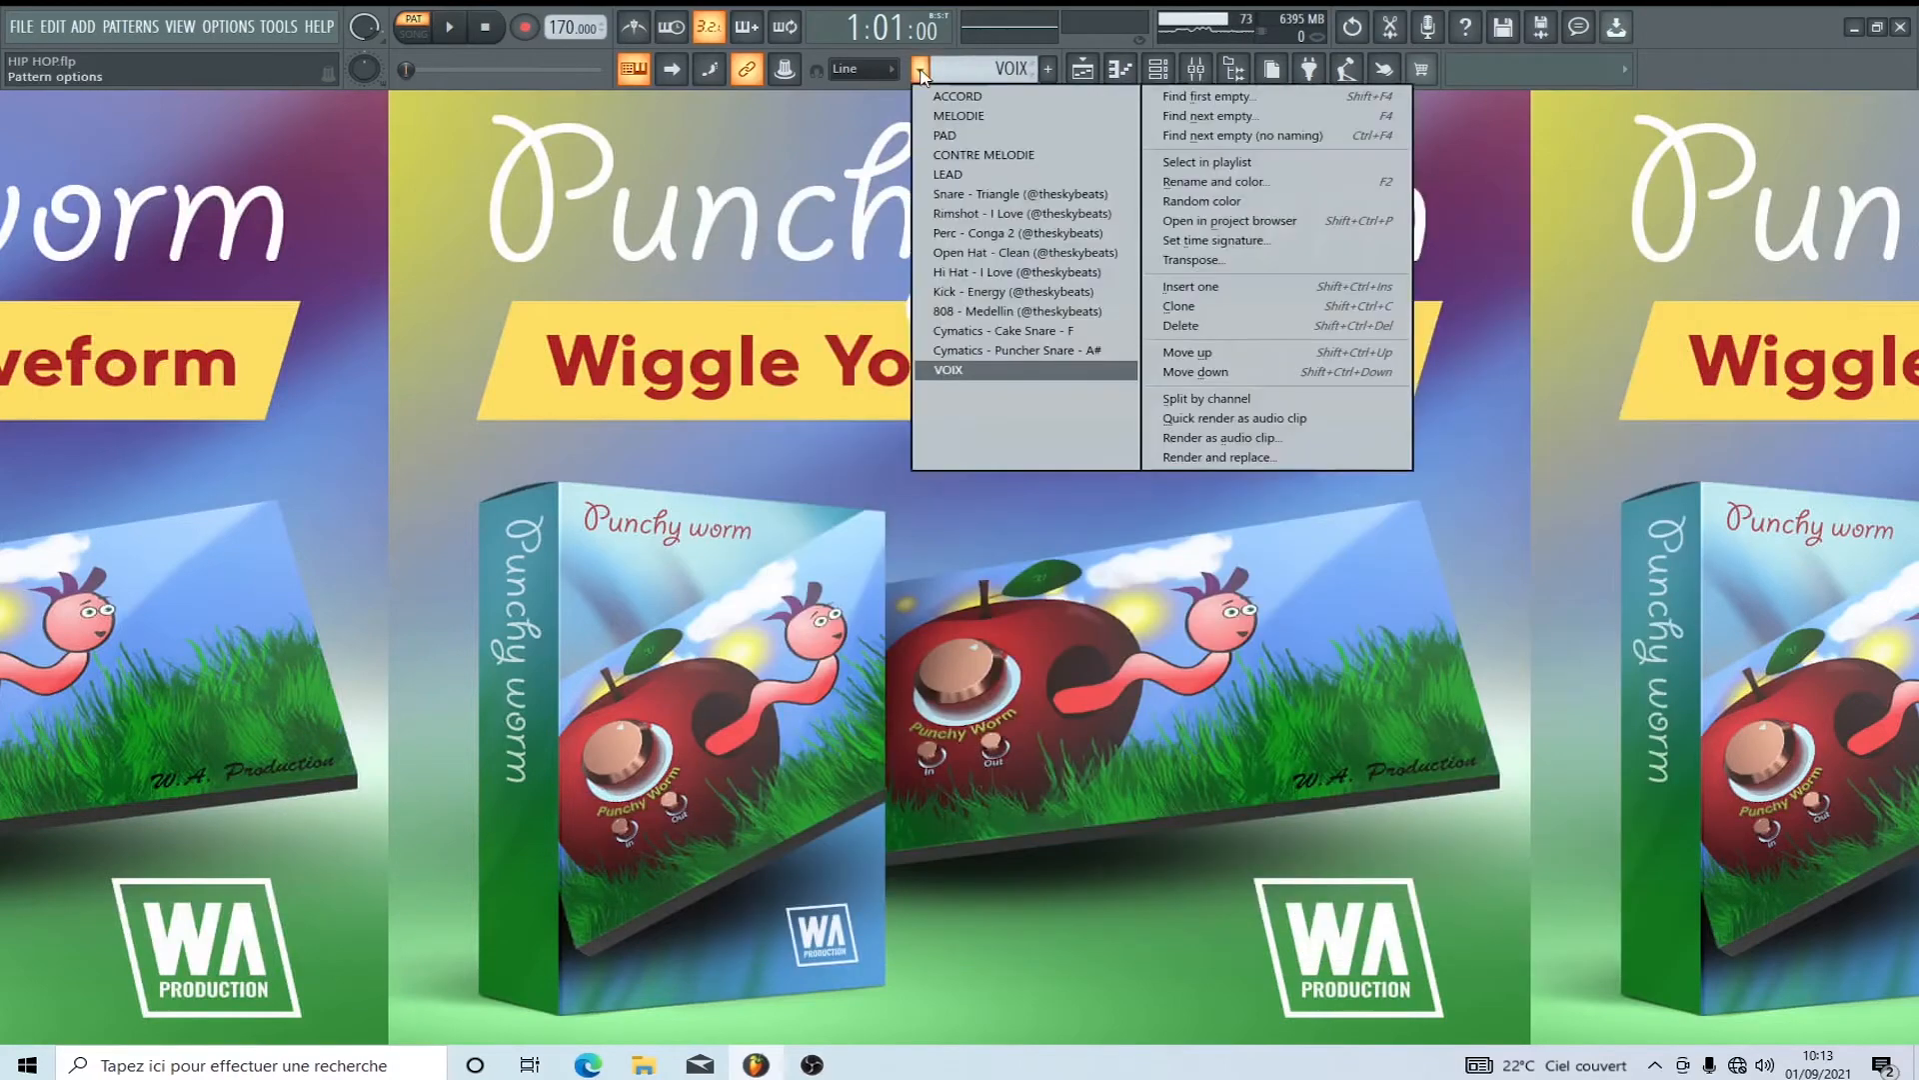
click(940, 197)
click(1157, 69)
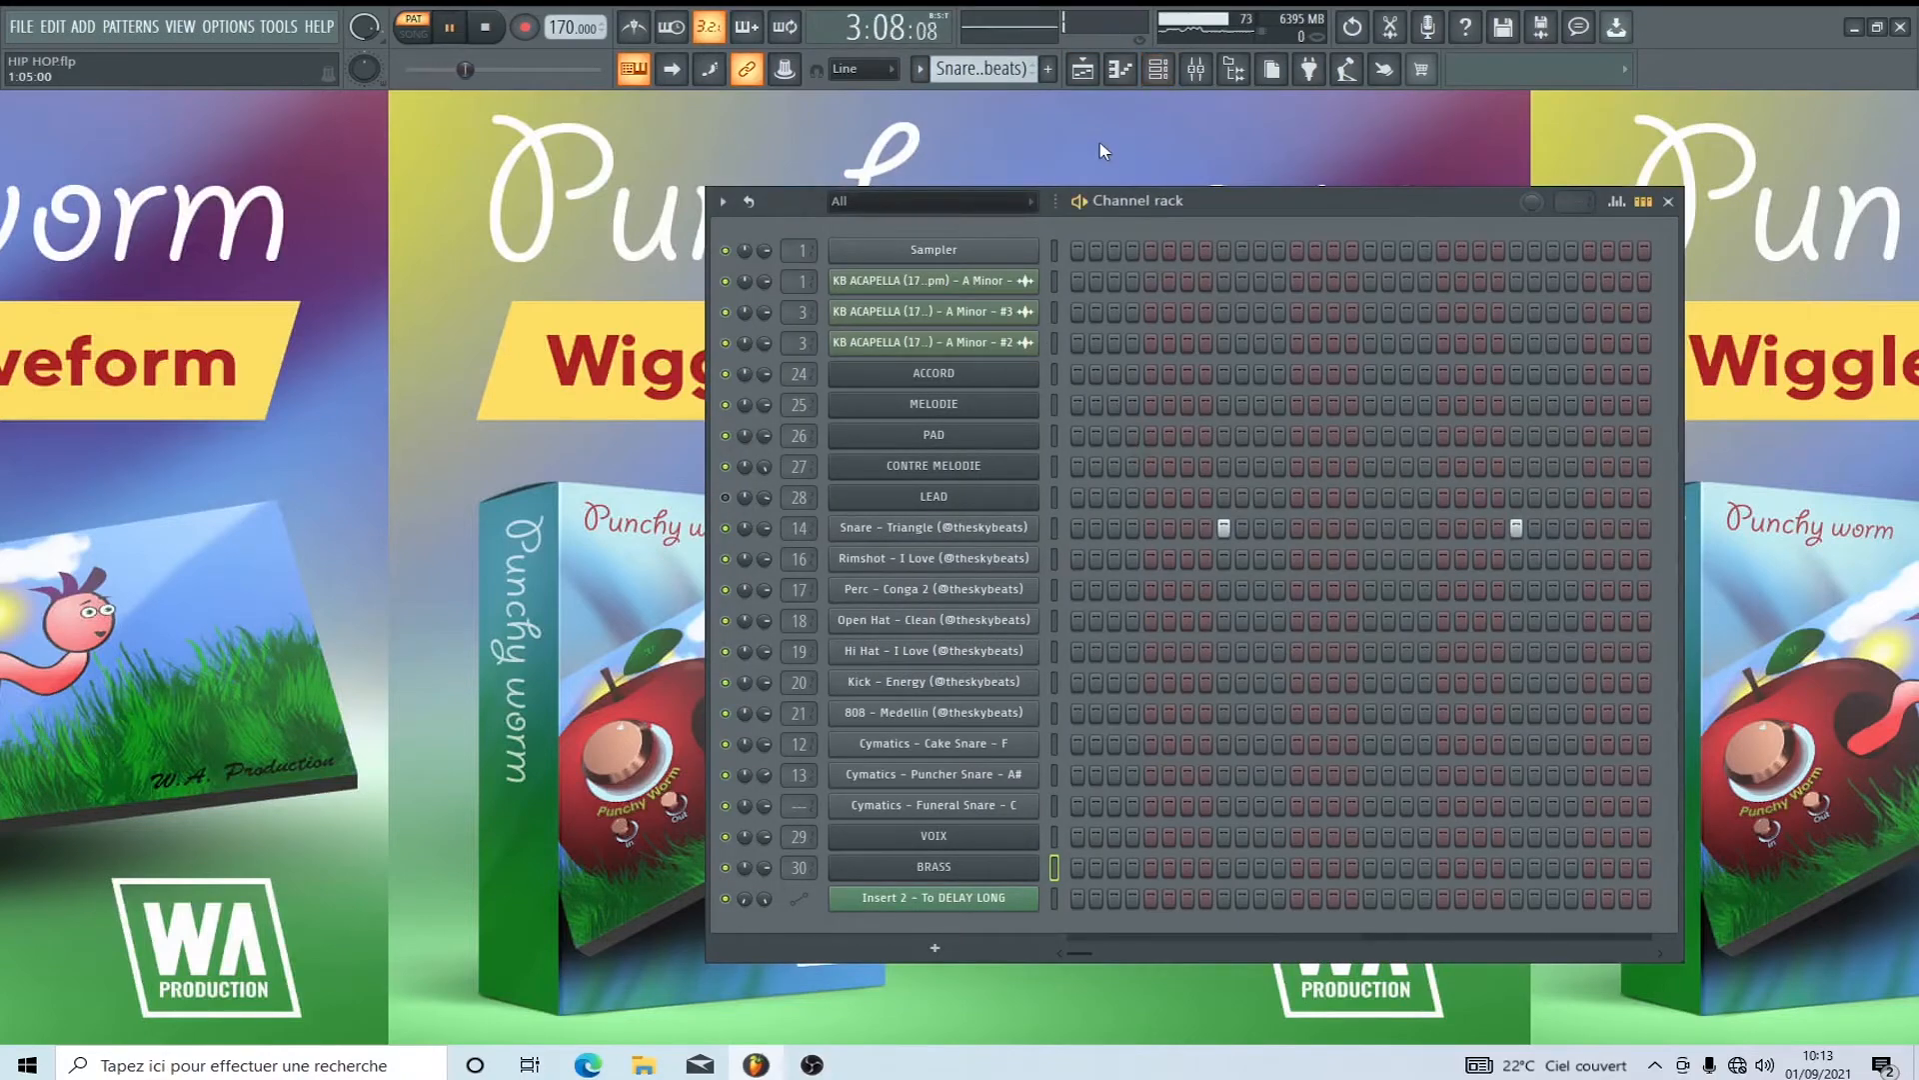
key(space)
click(979, 68)
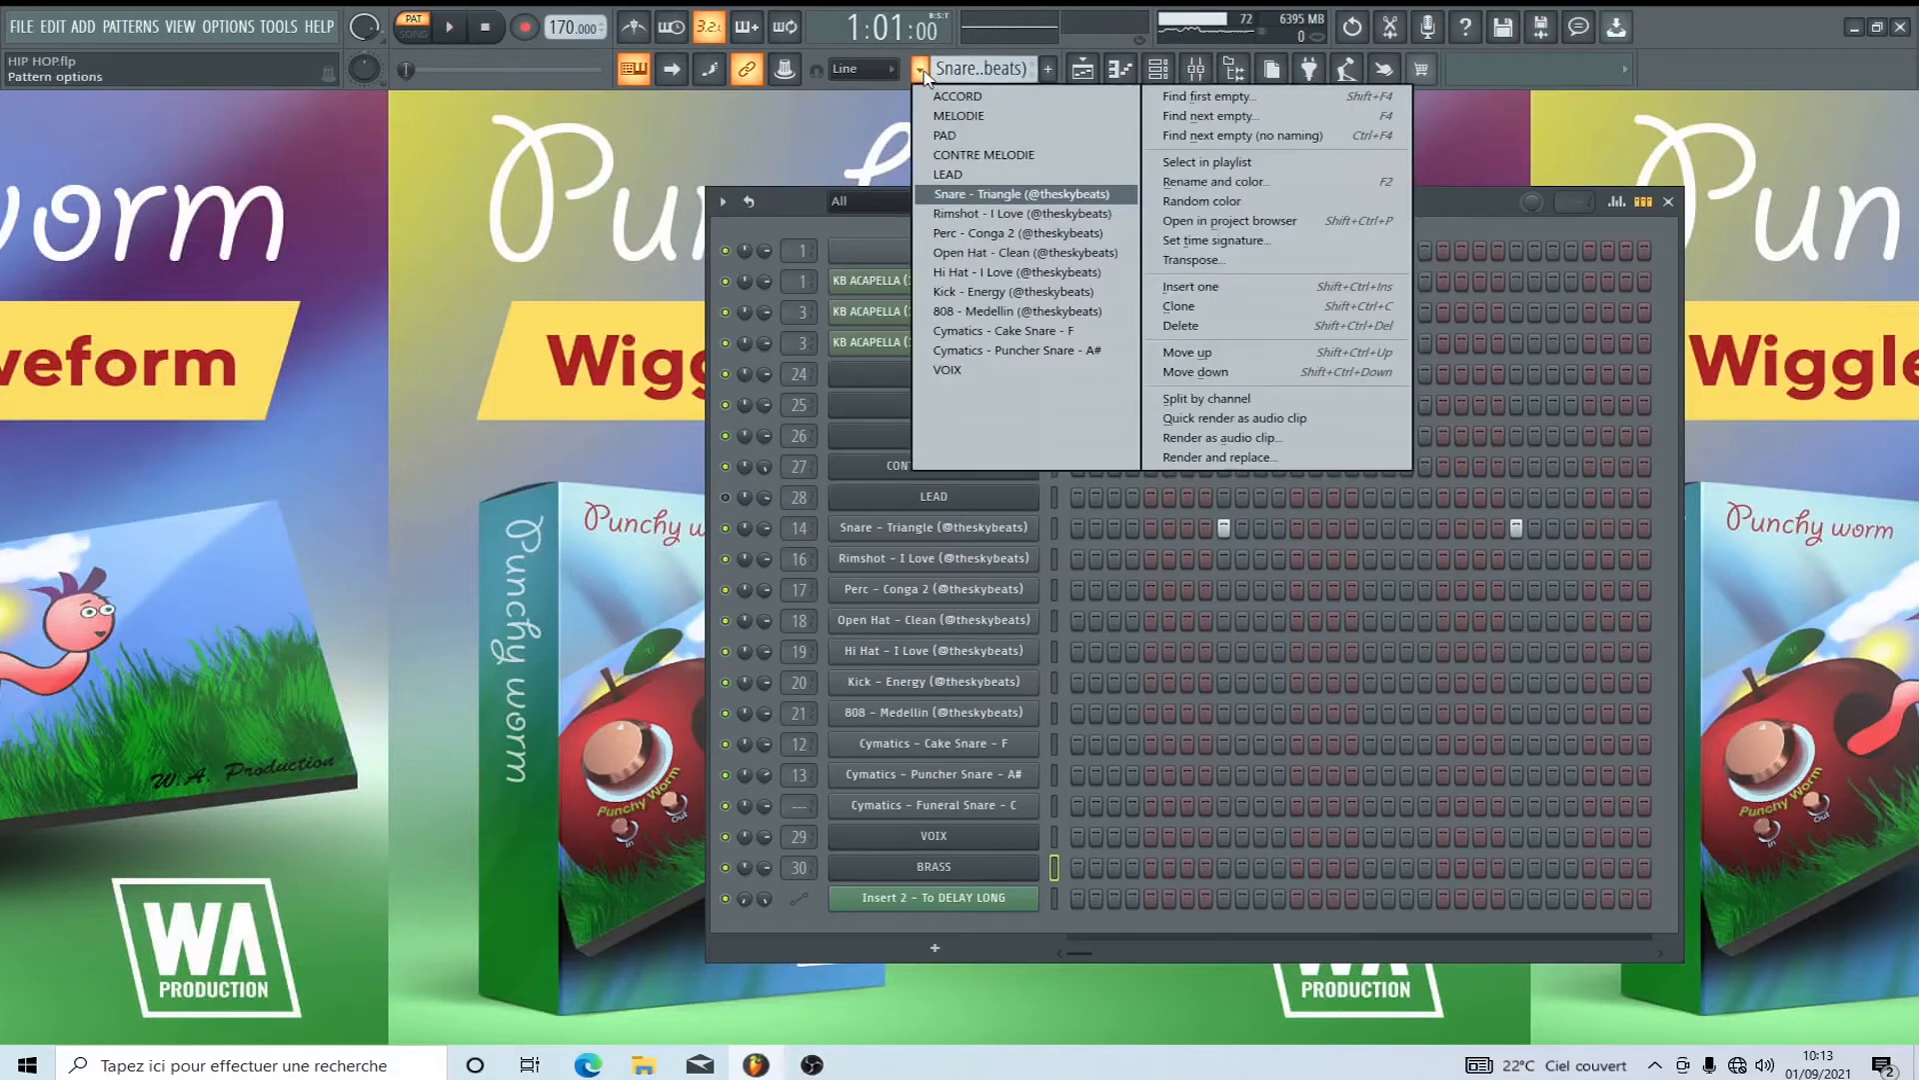
click(953, 213)
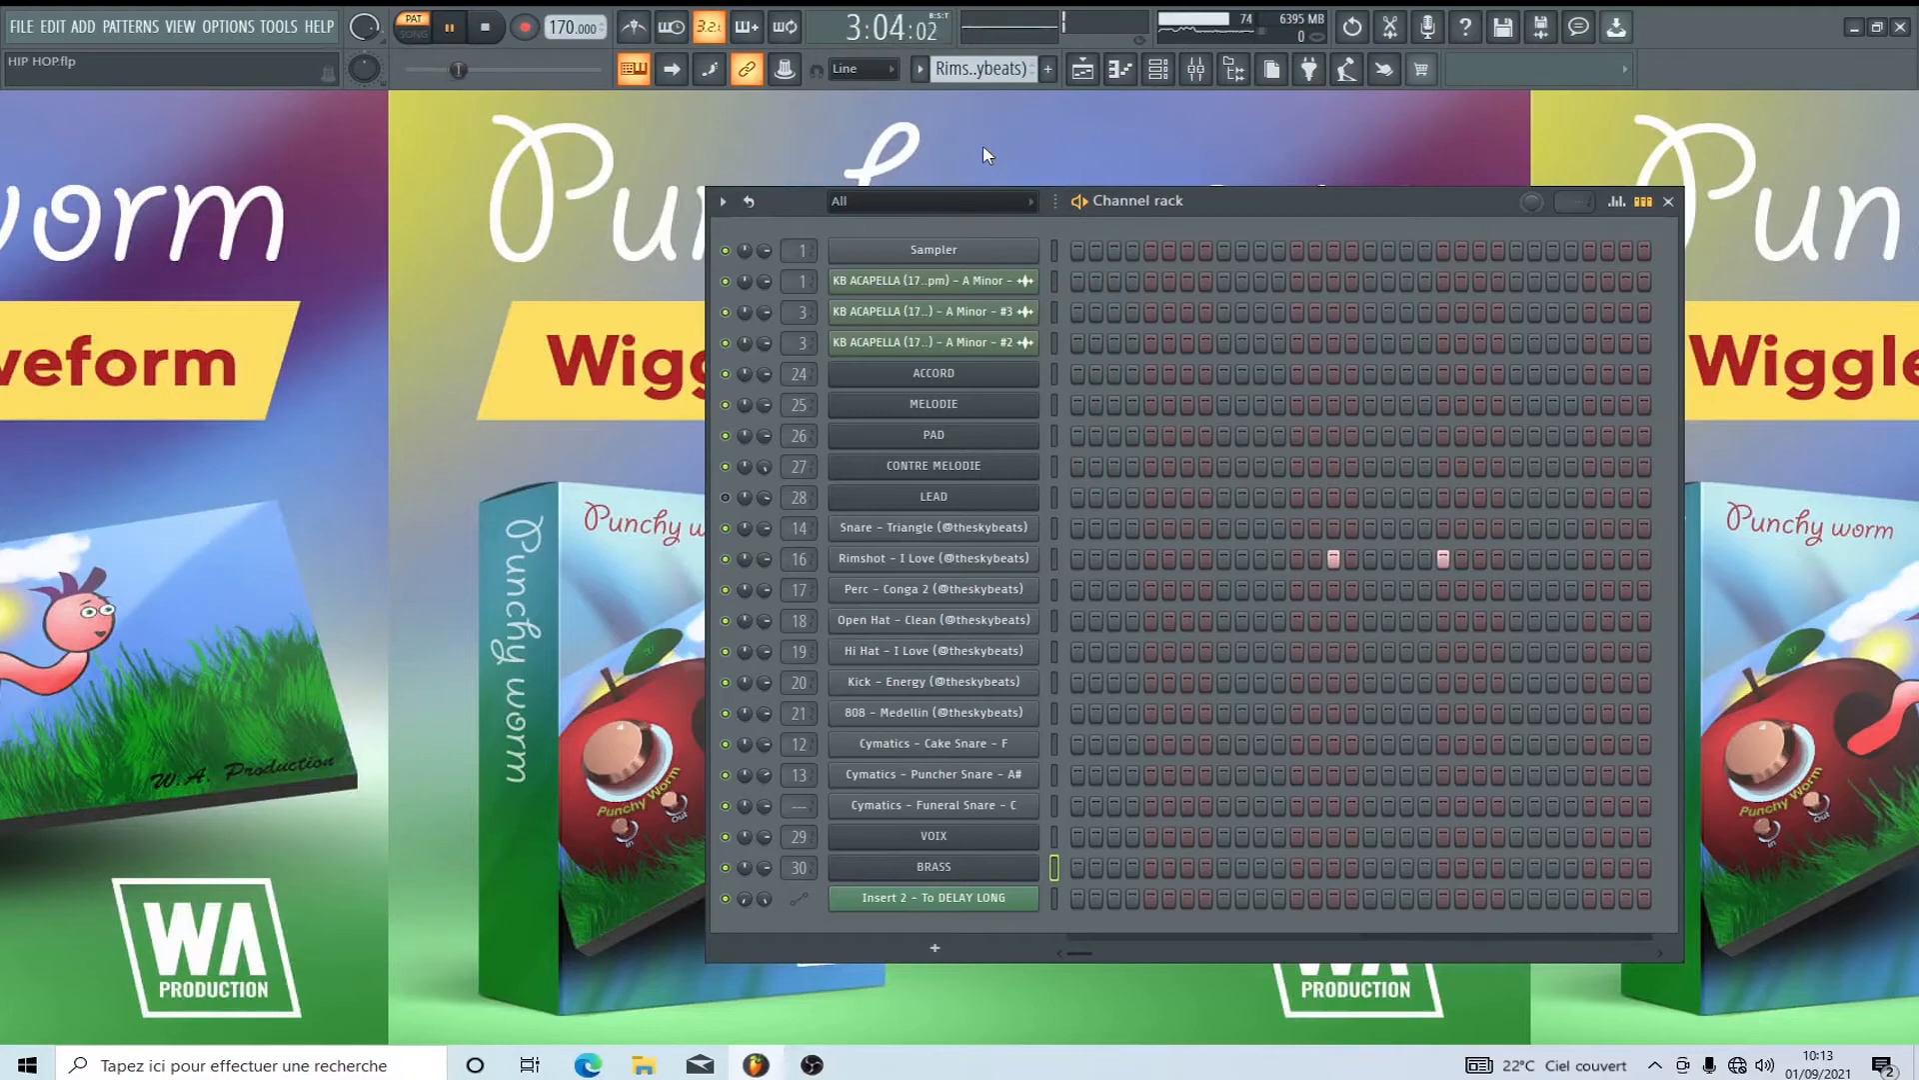
key(space)
Play the Perc - Conga 2 pattern and the Open Hat - Clean pattern in turn, stopping playback after each.
click(959, 68)
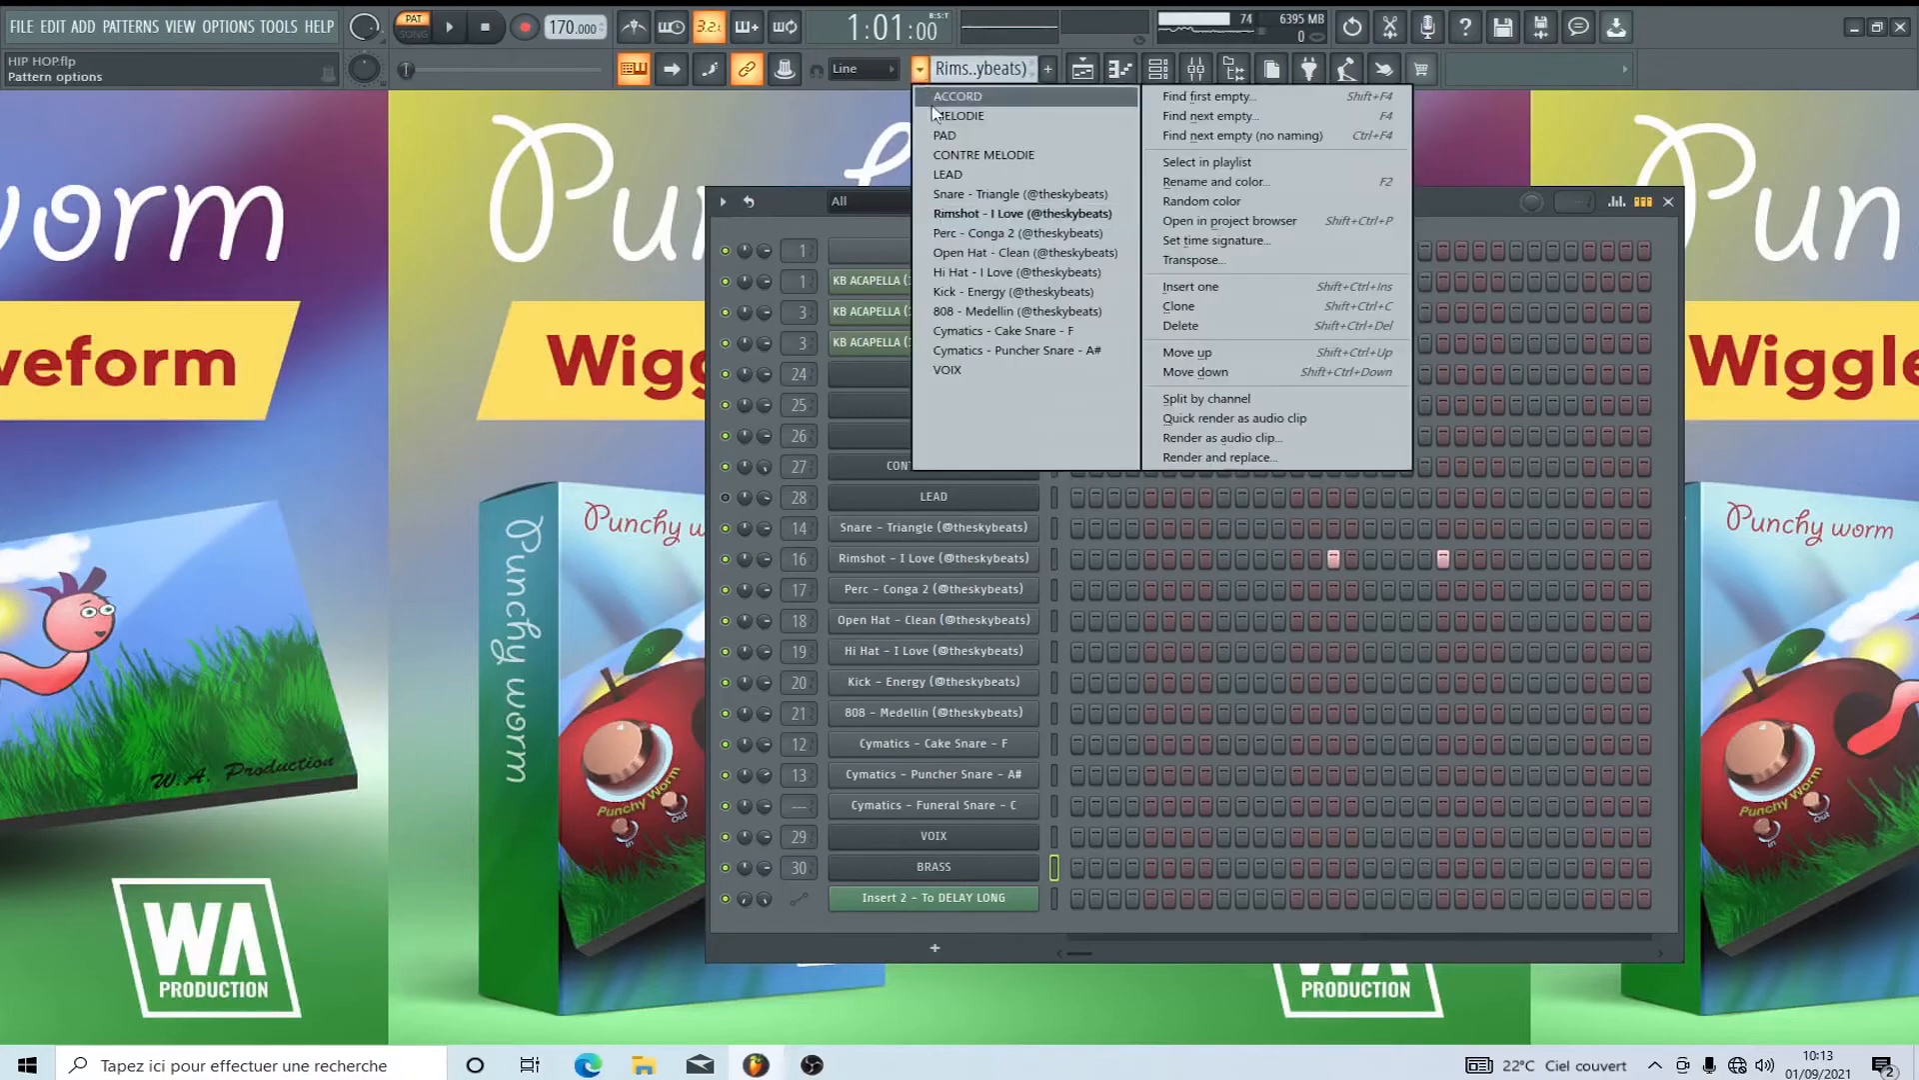
click(962, 230)
key(space)
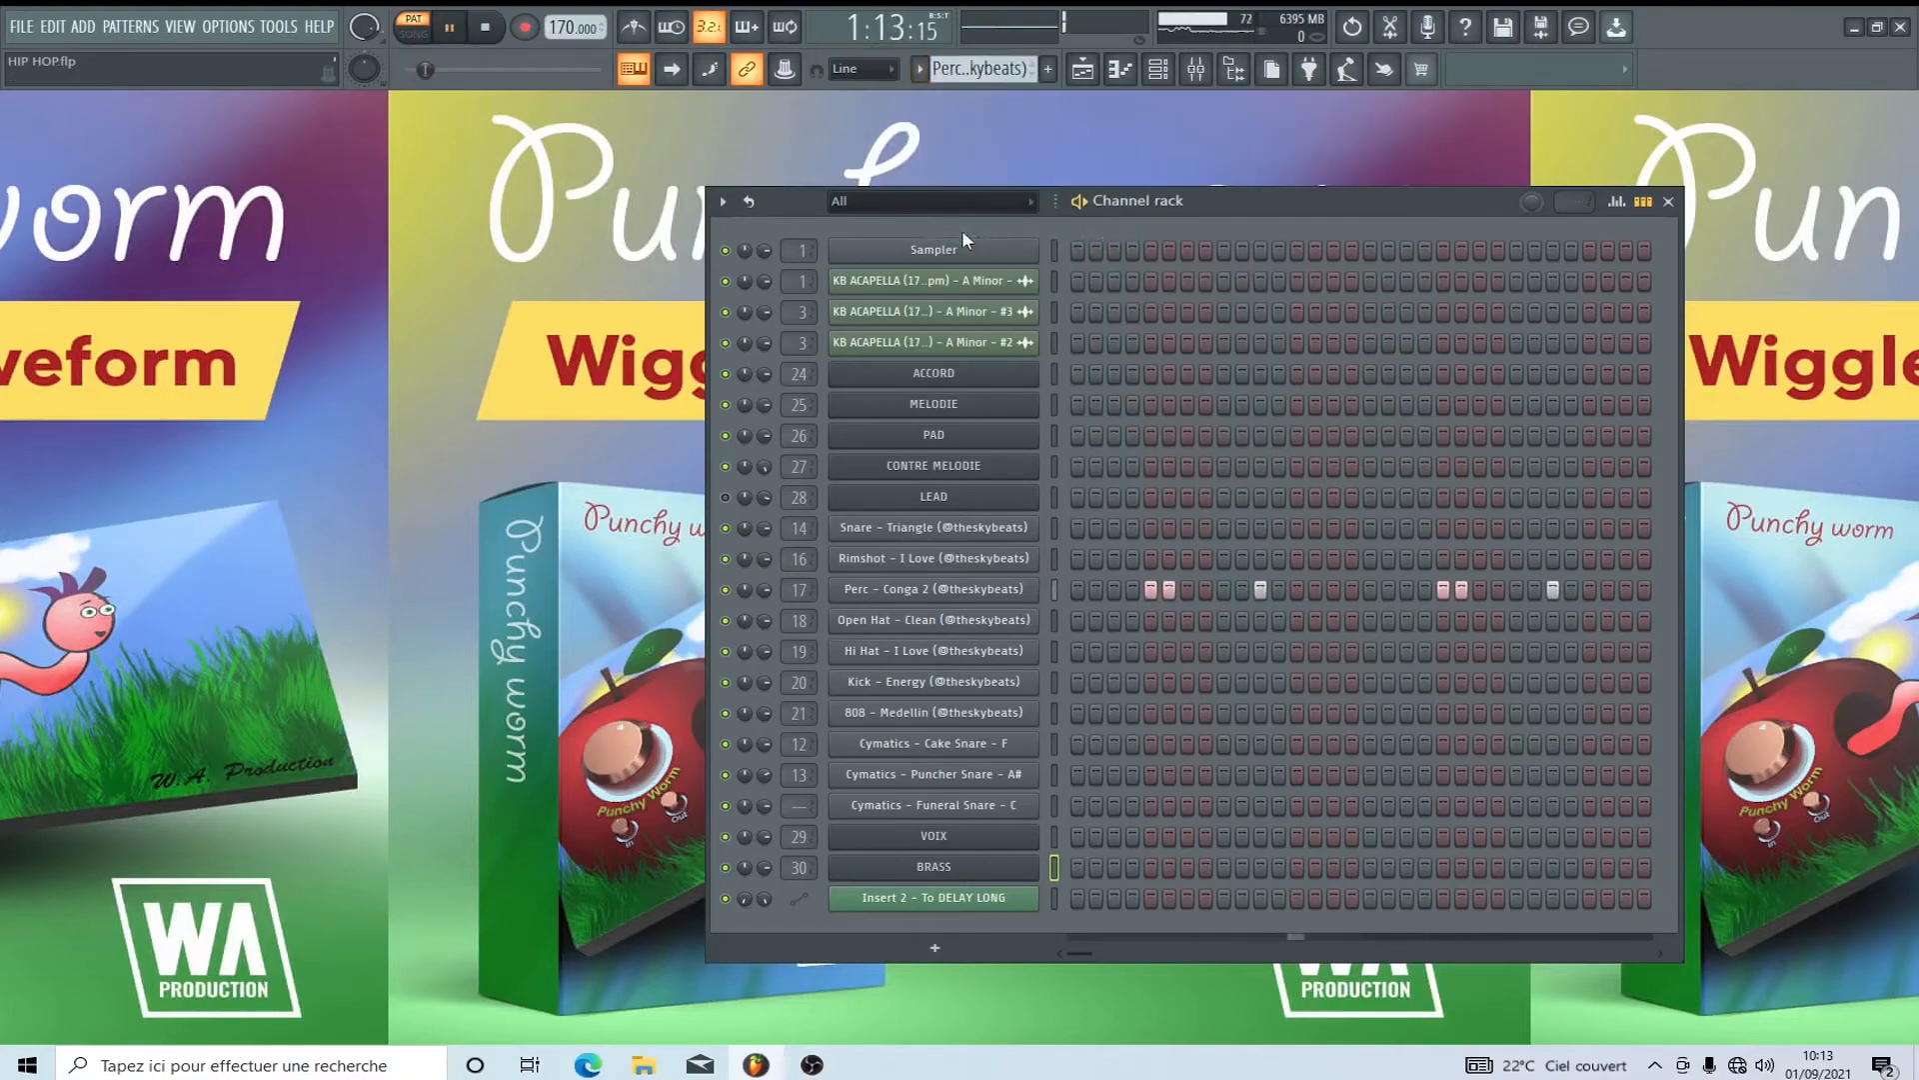
key(space)
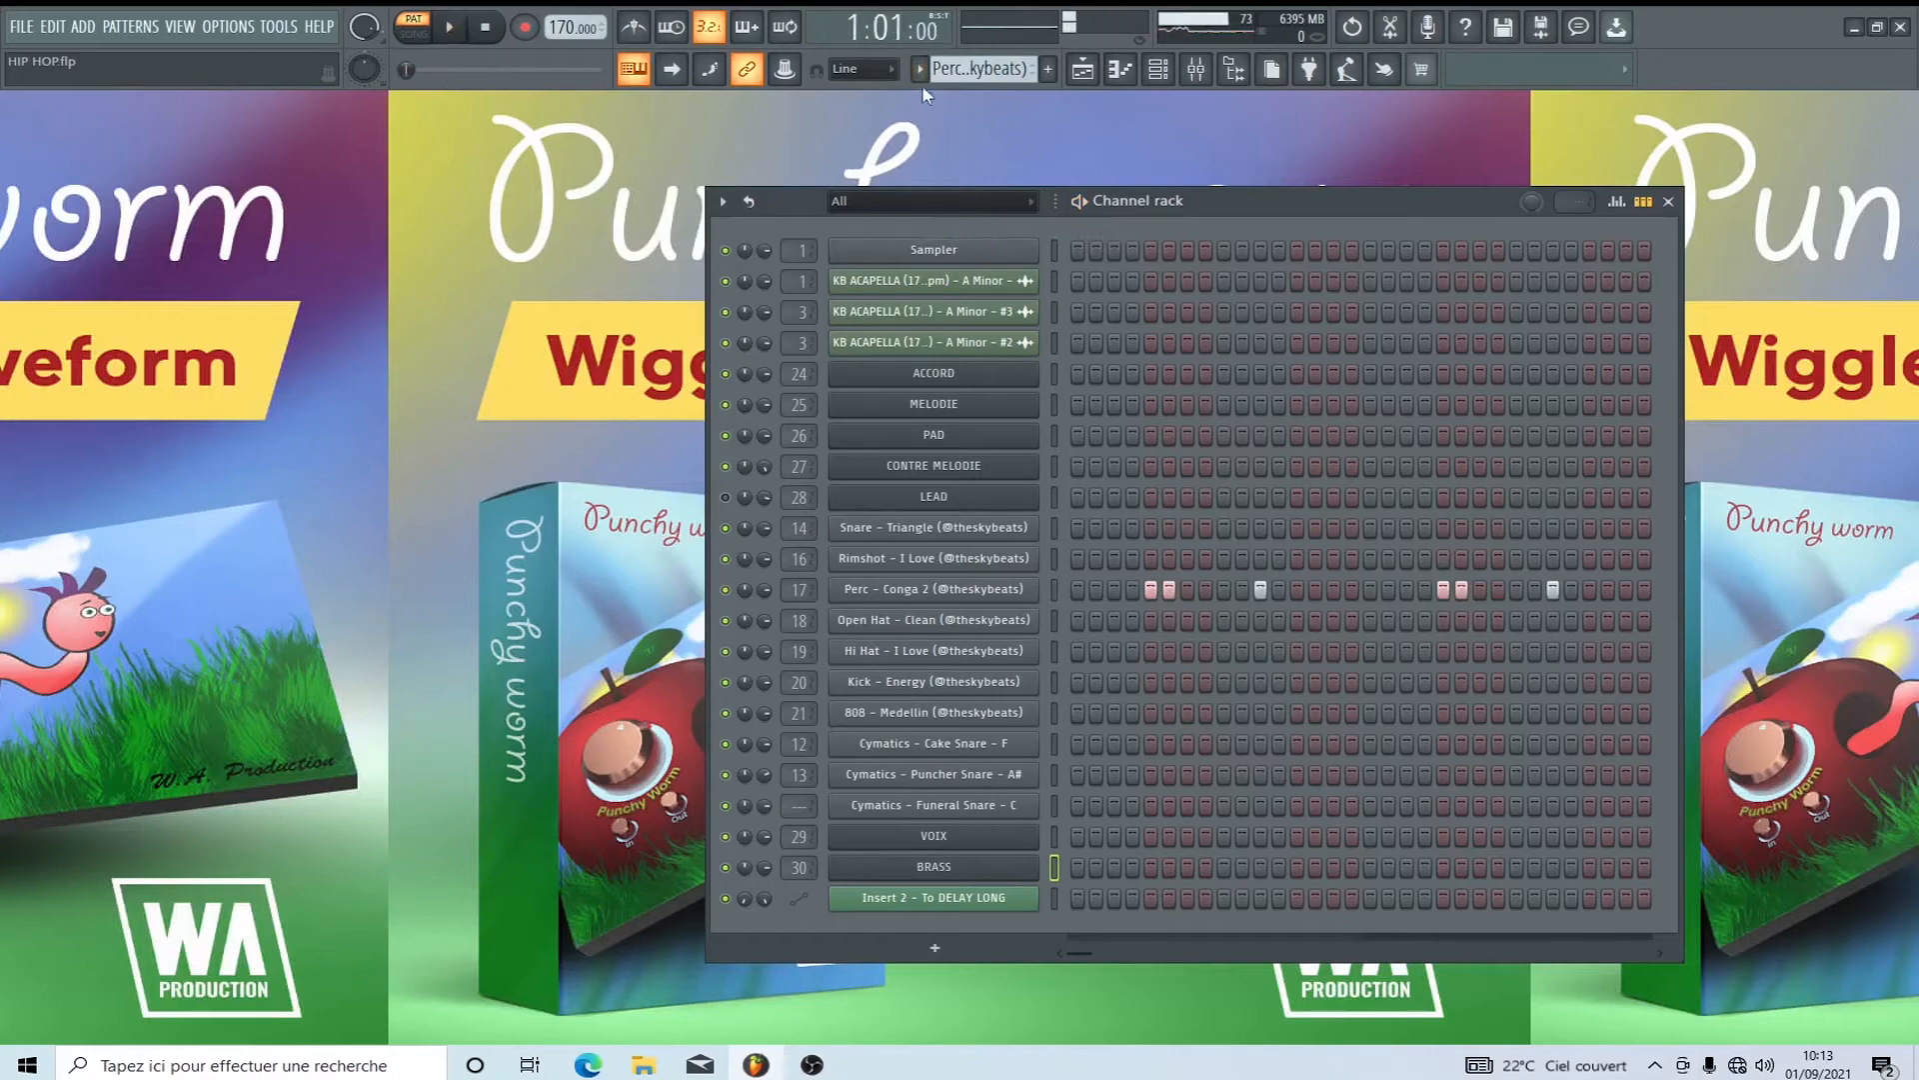
click(919, 68)
click(956, 252)
key(space)
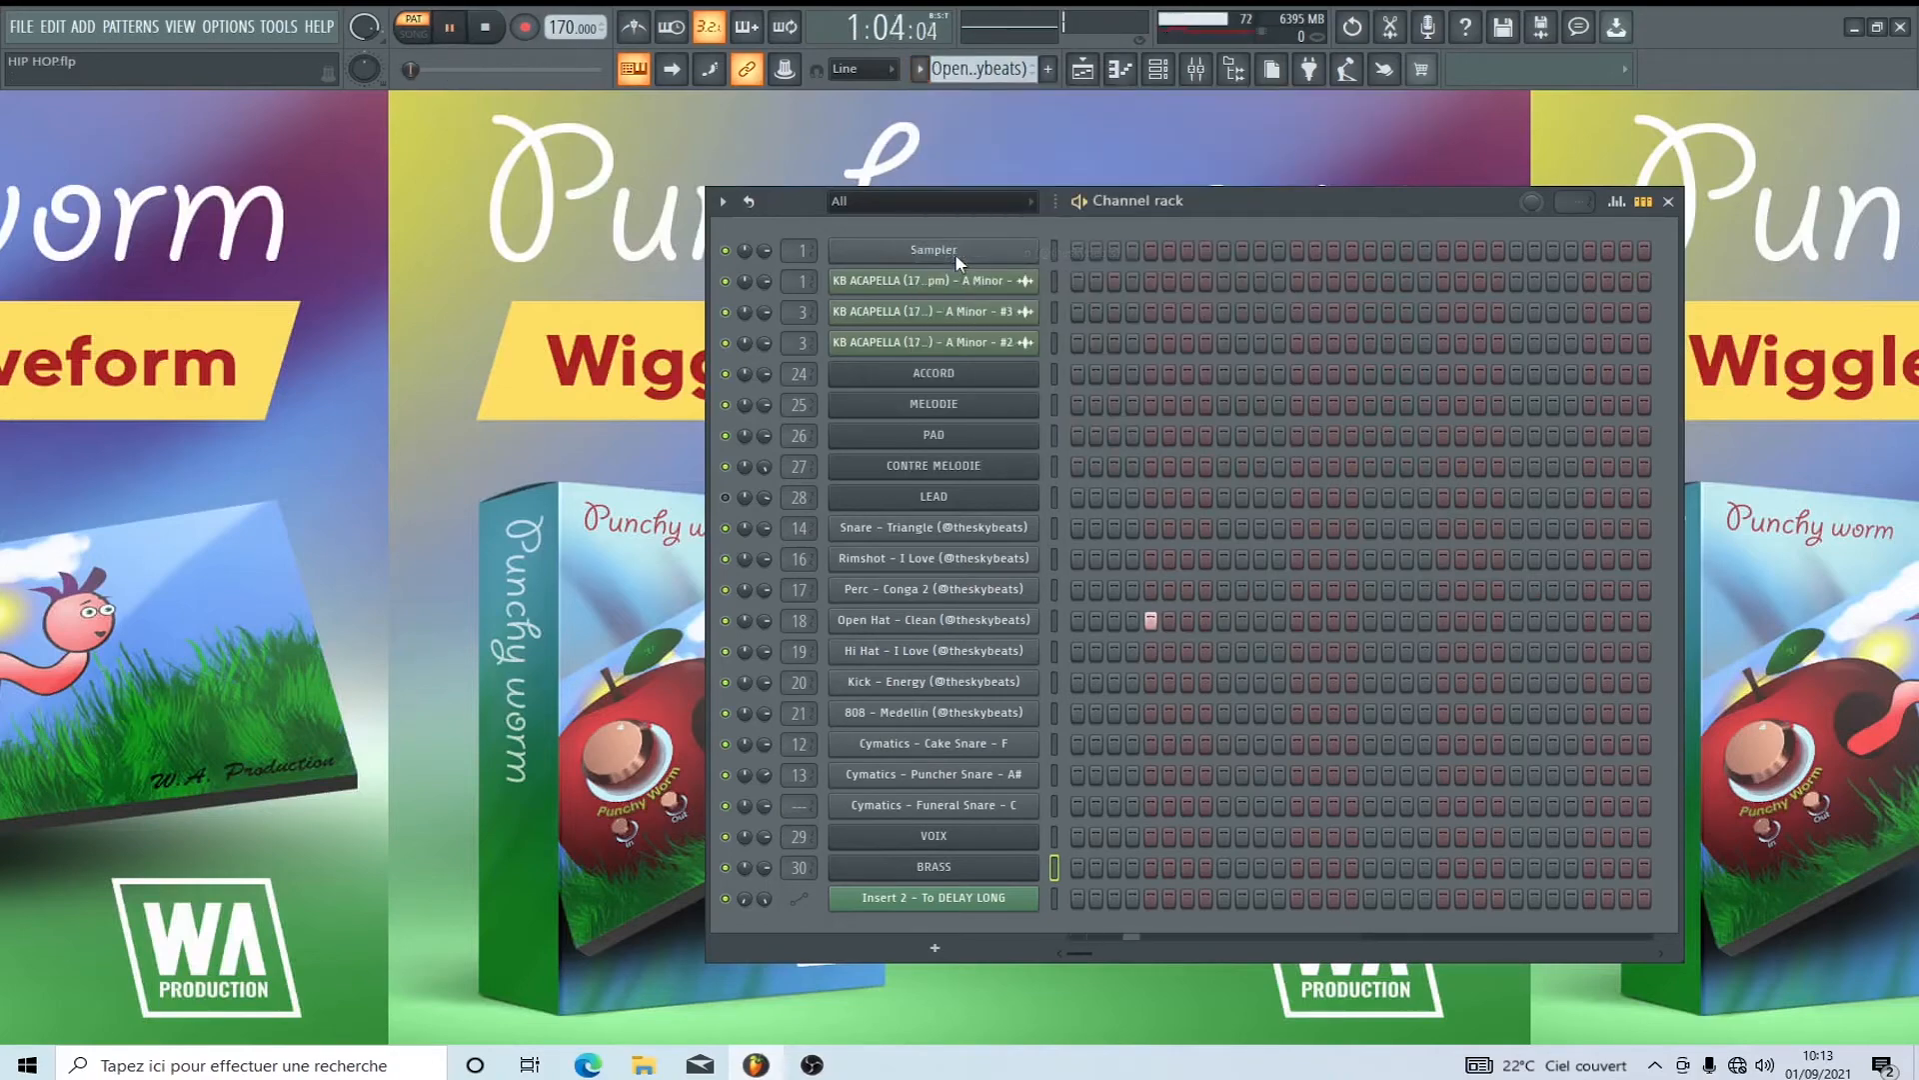
key(space)
Switch to the Hi Hat - I Love pattern, play its steps in the channel rack and stop playback.
click(919, 68)
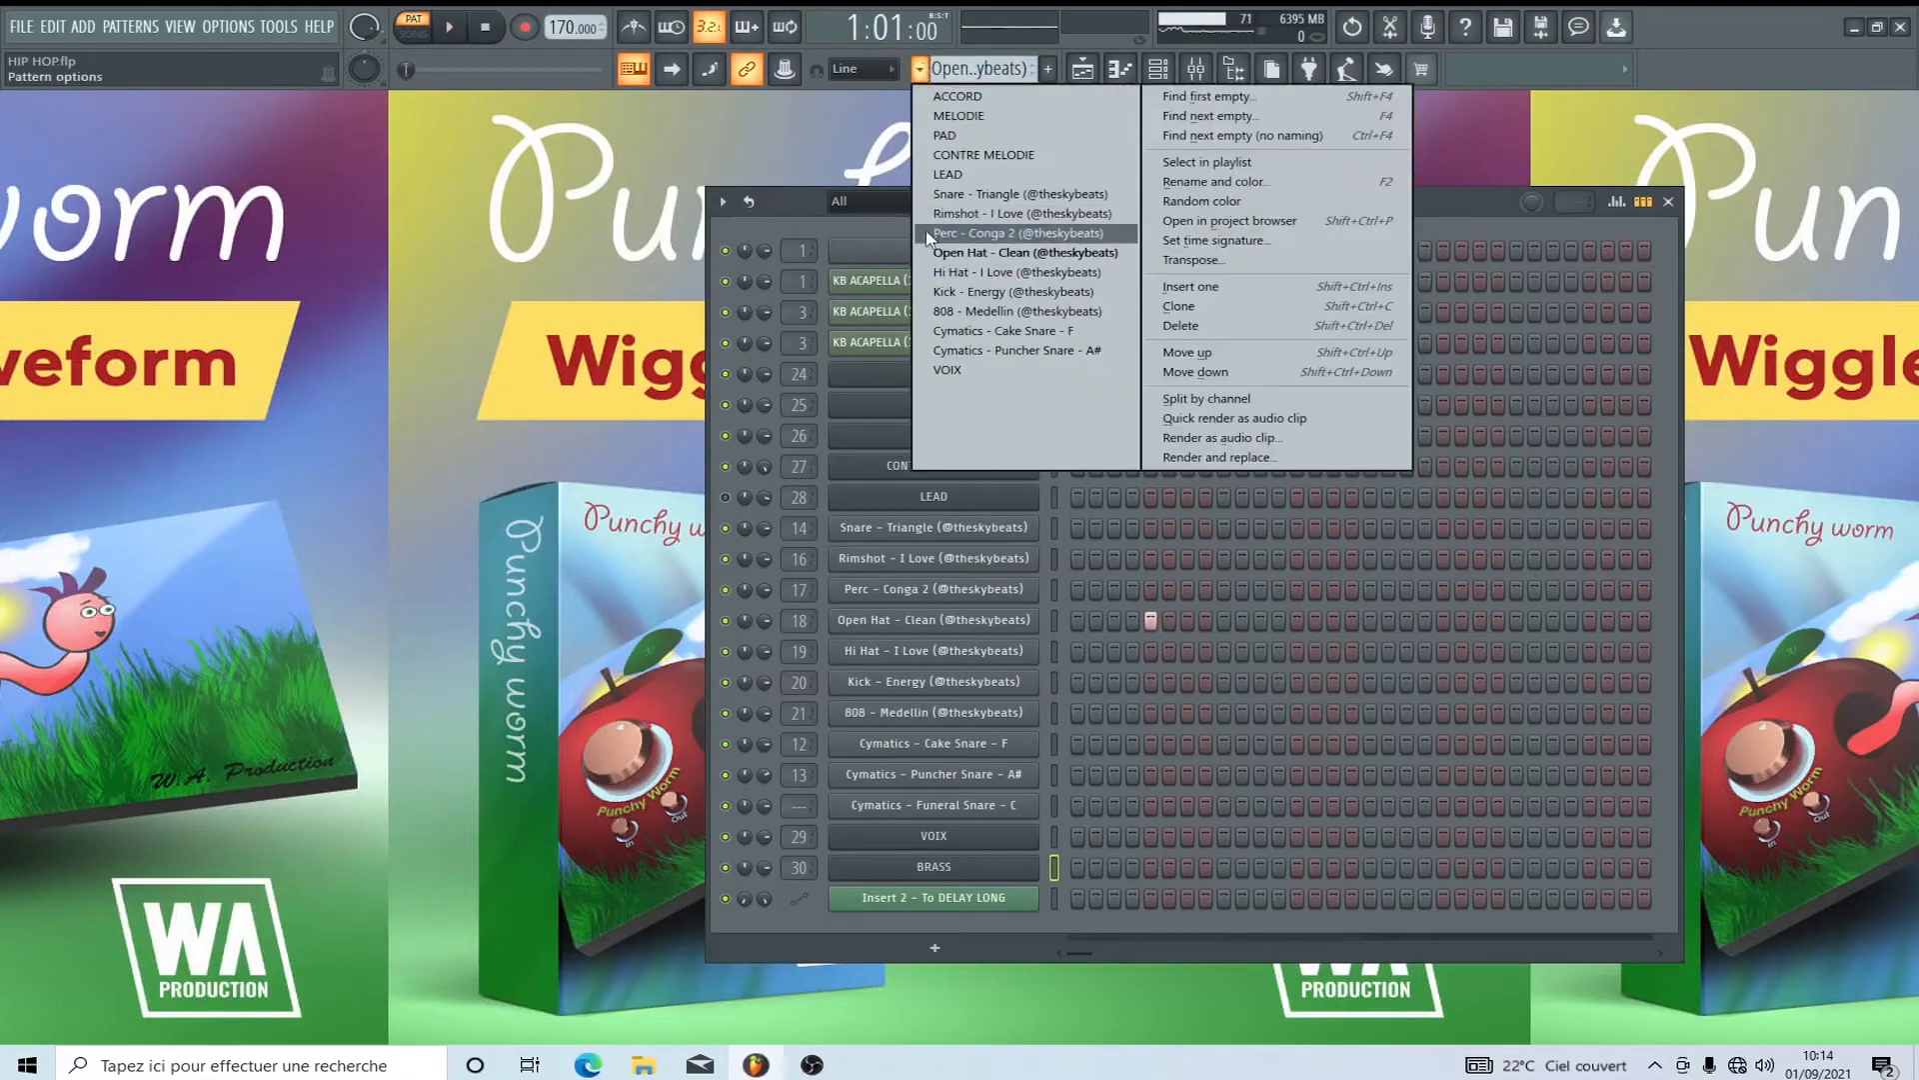
click(952, 272)
key(space)
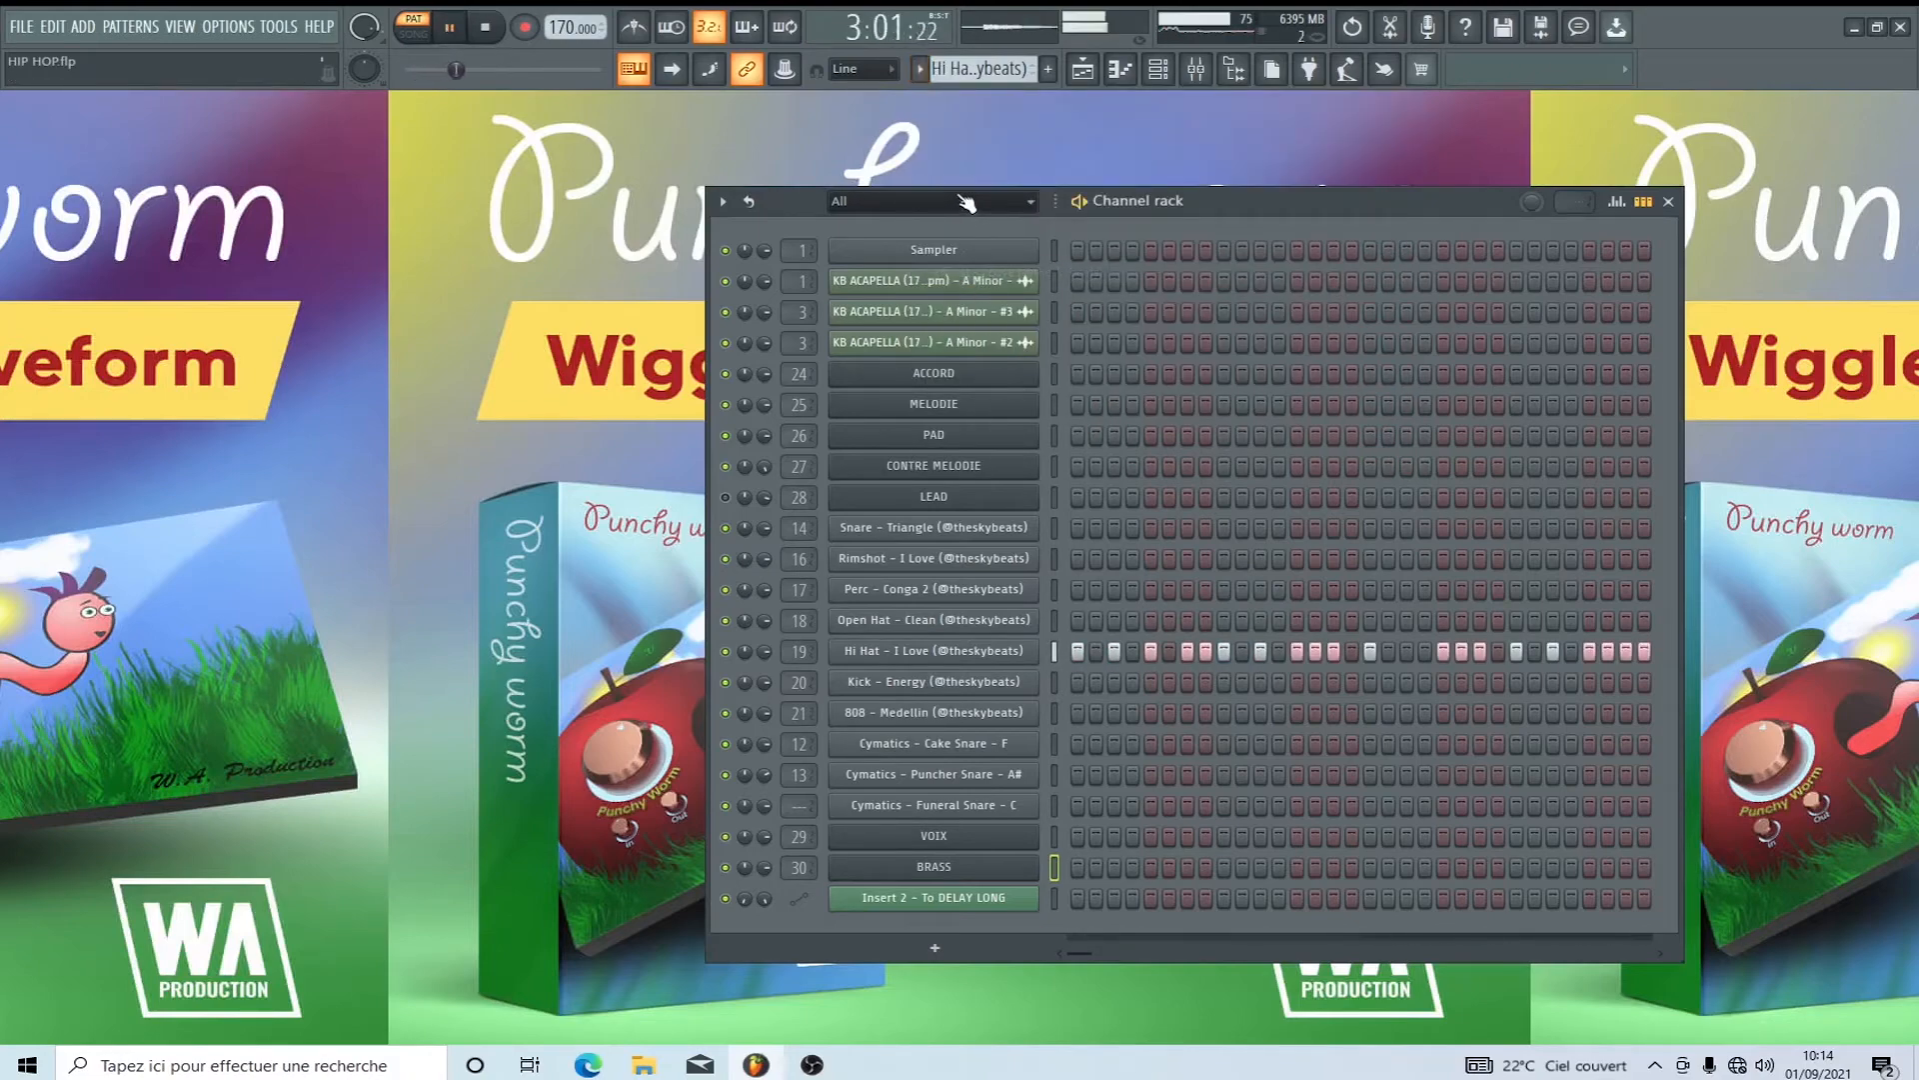
key(space)
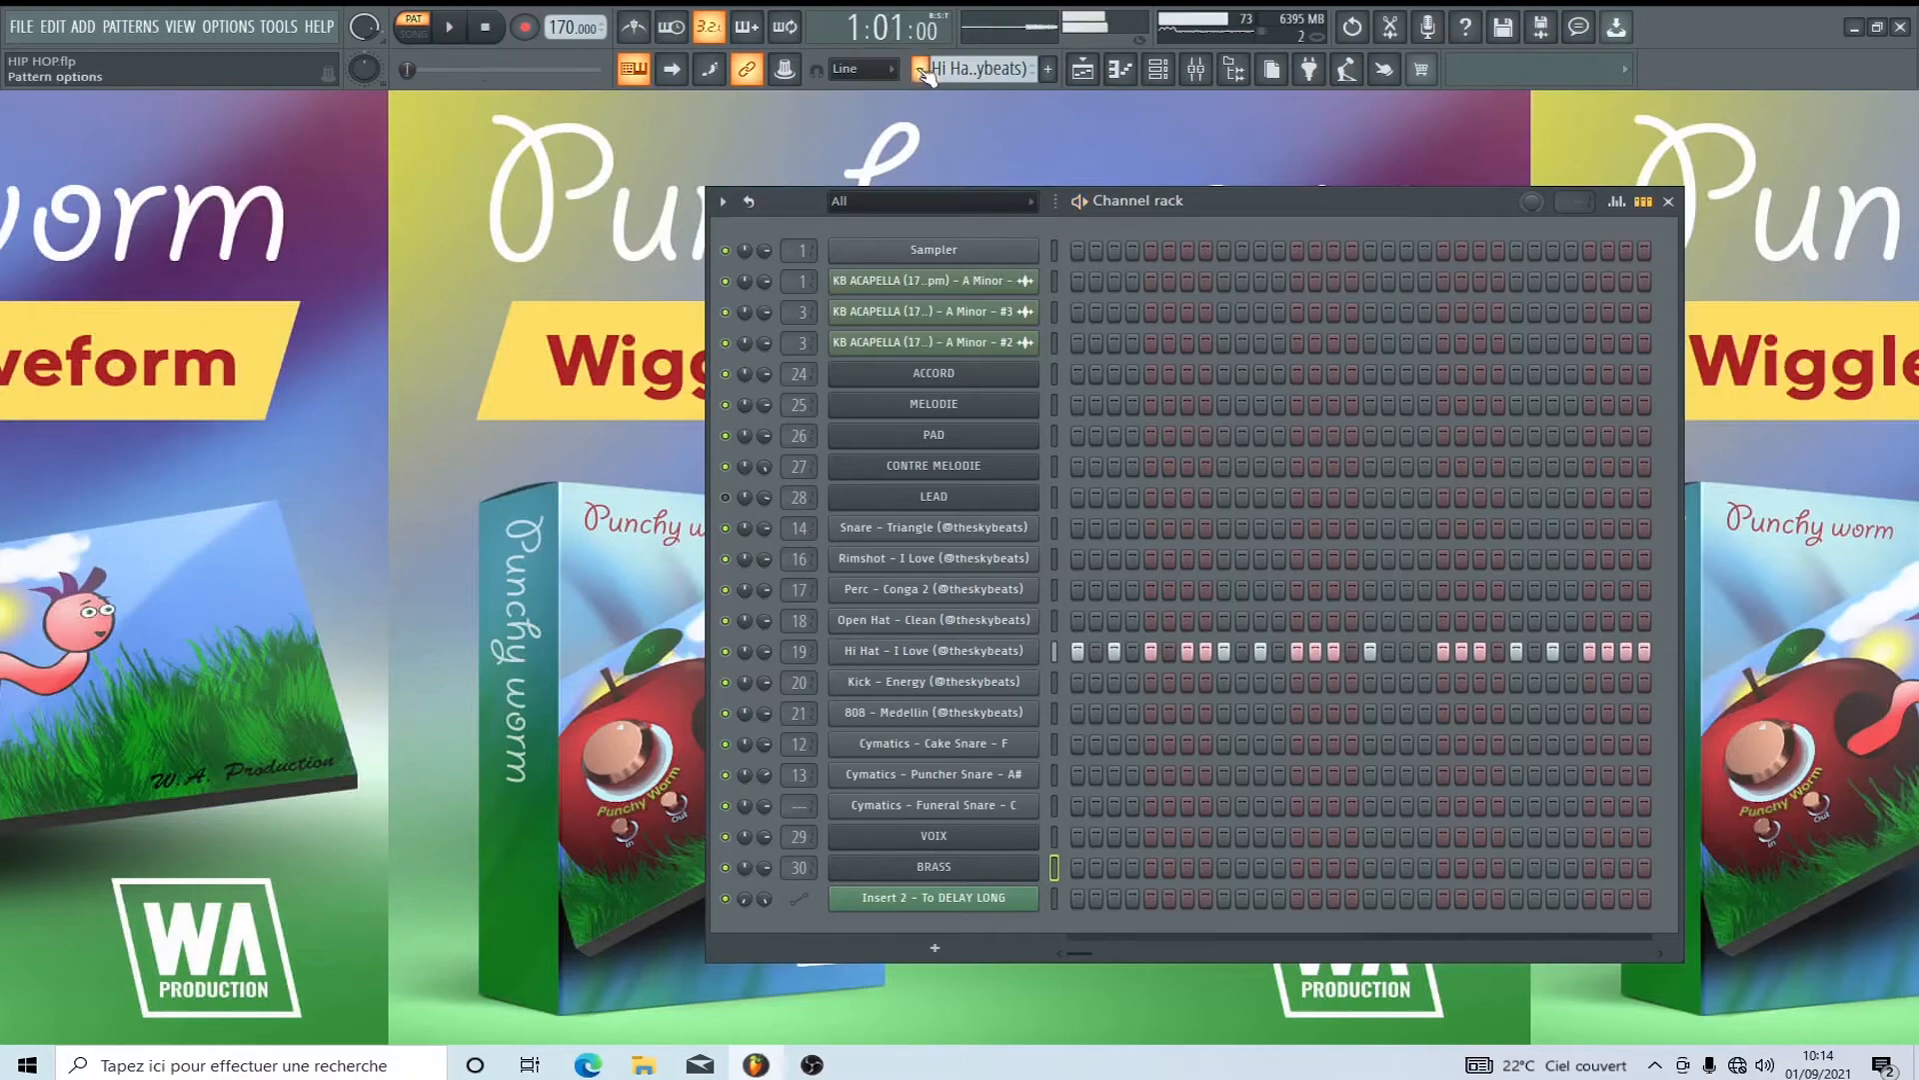
Switch to the Kick - Energy pattern, play its notes in the piano roll, close the editor and stop playback.
click(921, 70)
click(936, 286)
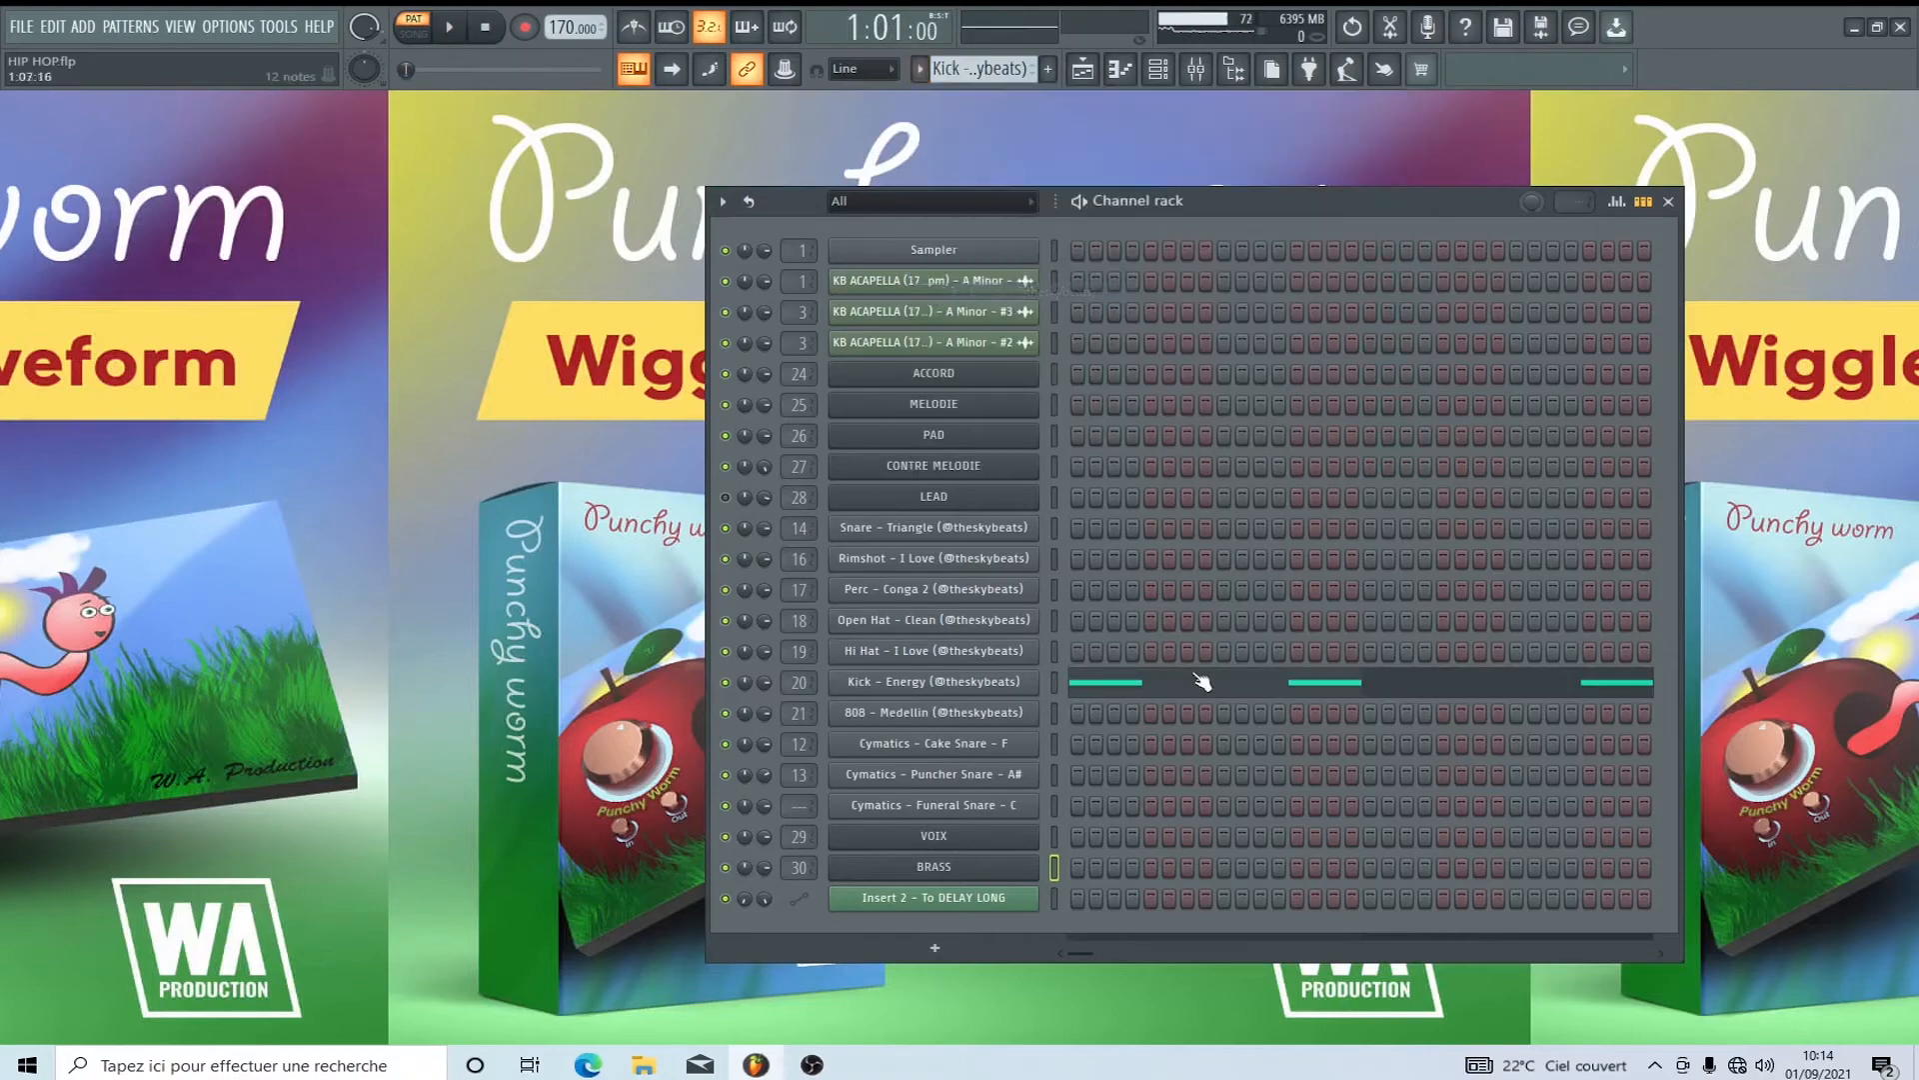
click(1202, 682)
key(space)
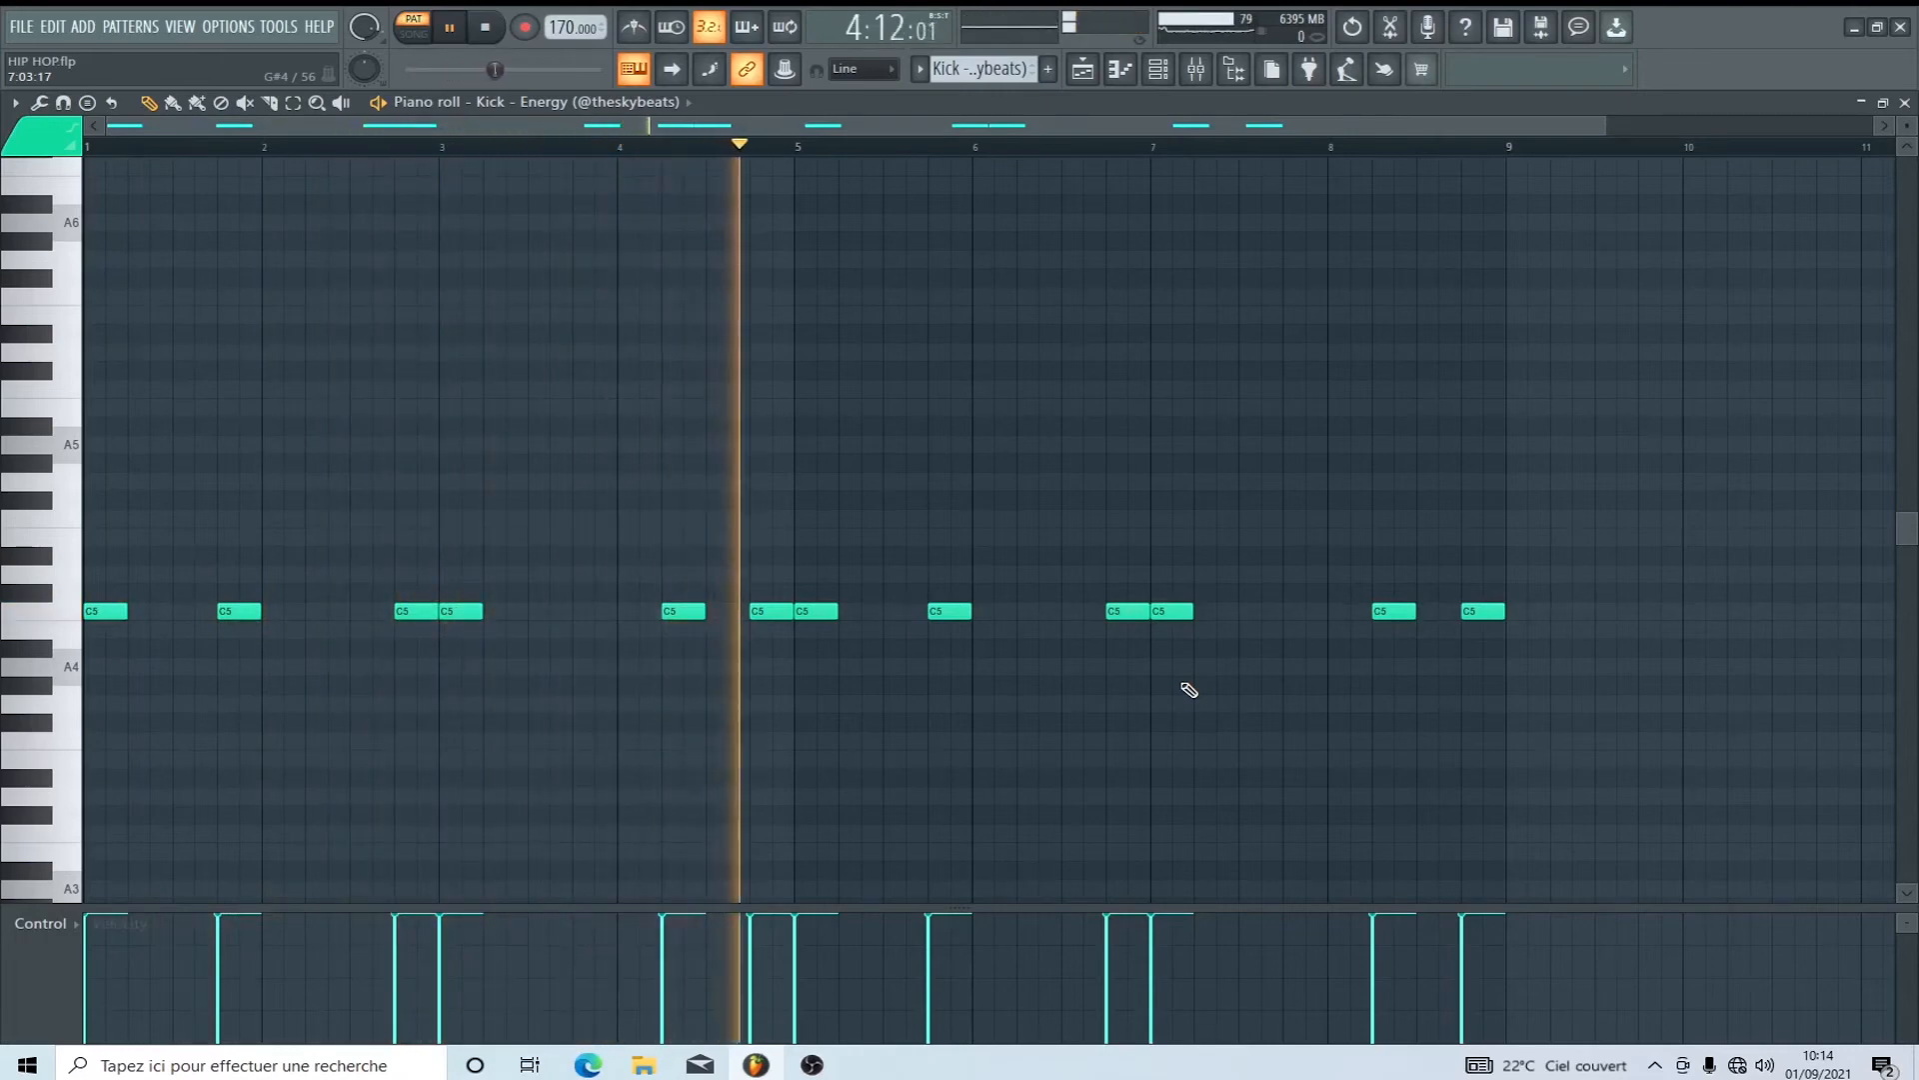
click(1905, 103)
key(space)
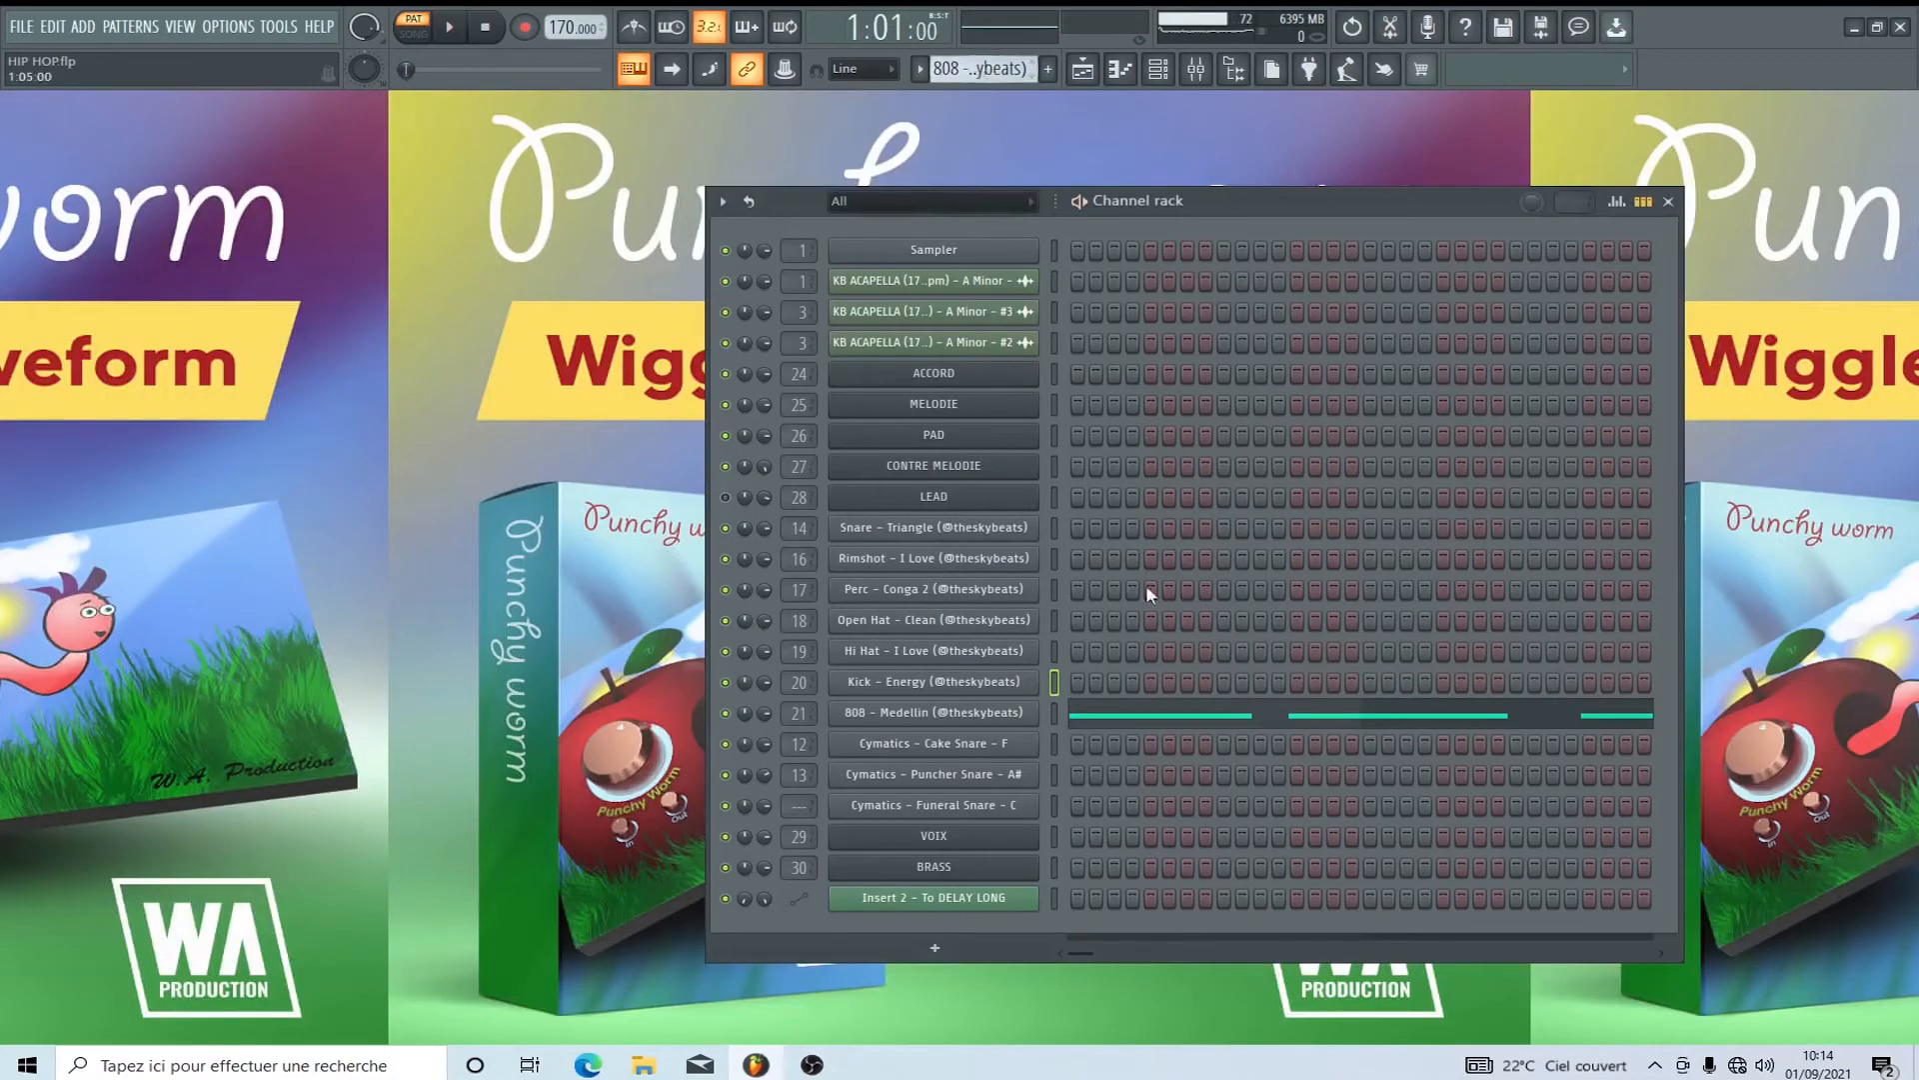
Play the 808 - Medellin pattern's bass notes in the piano roll, close the editor and stop playback.
click(1133, 720)
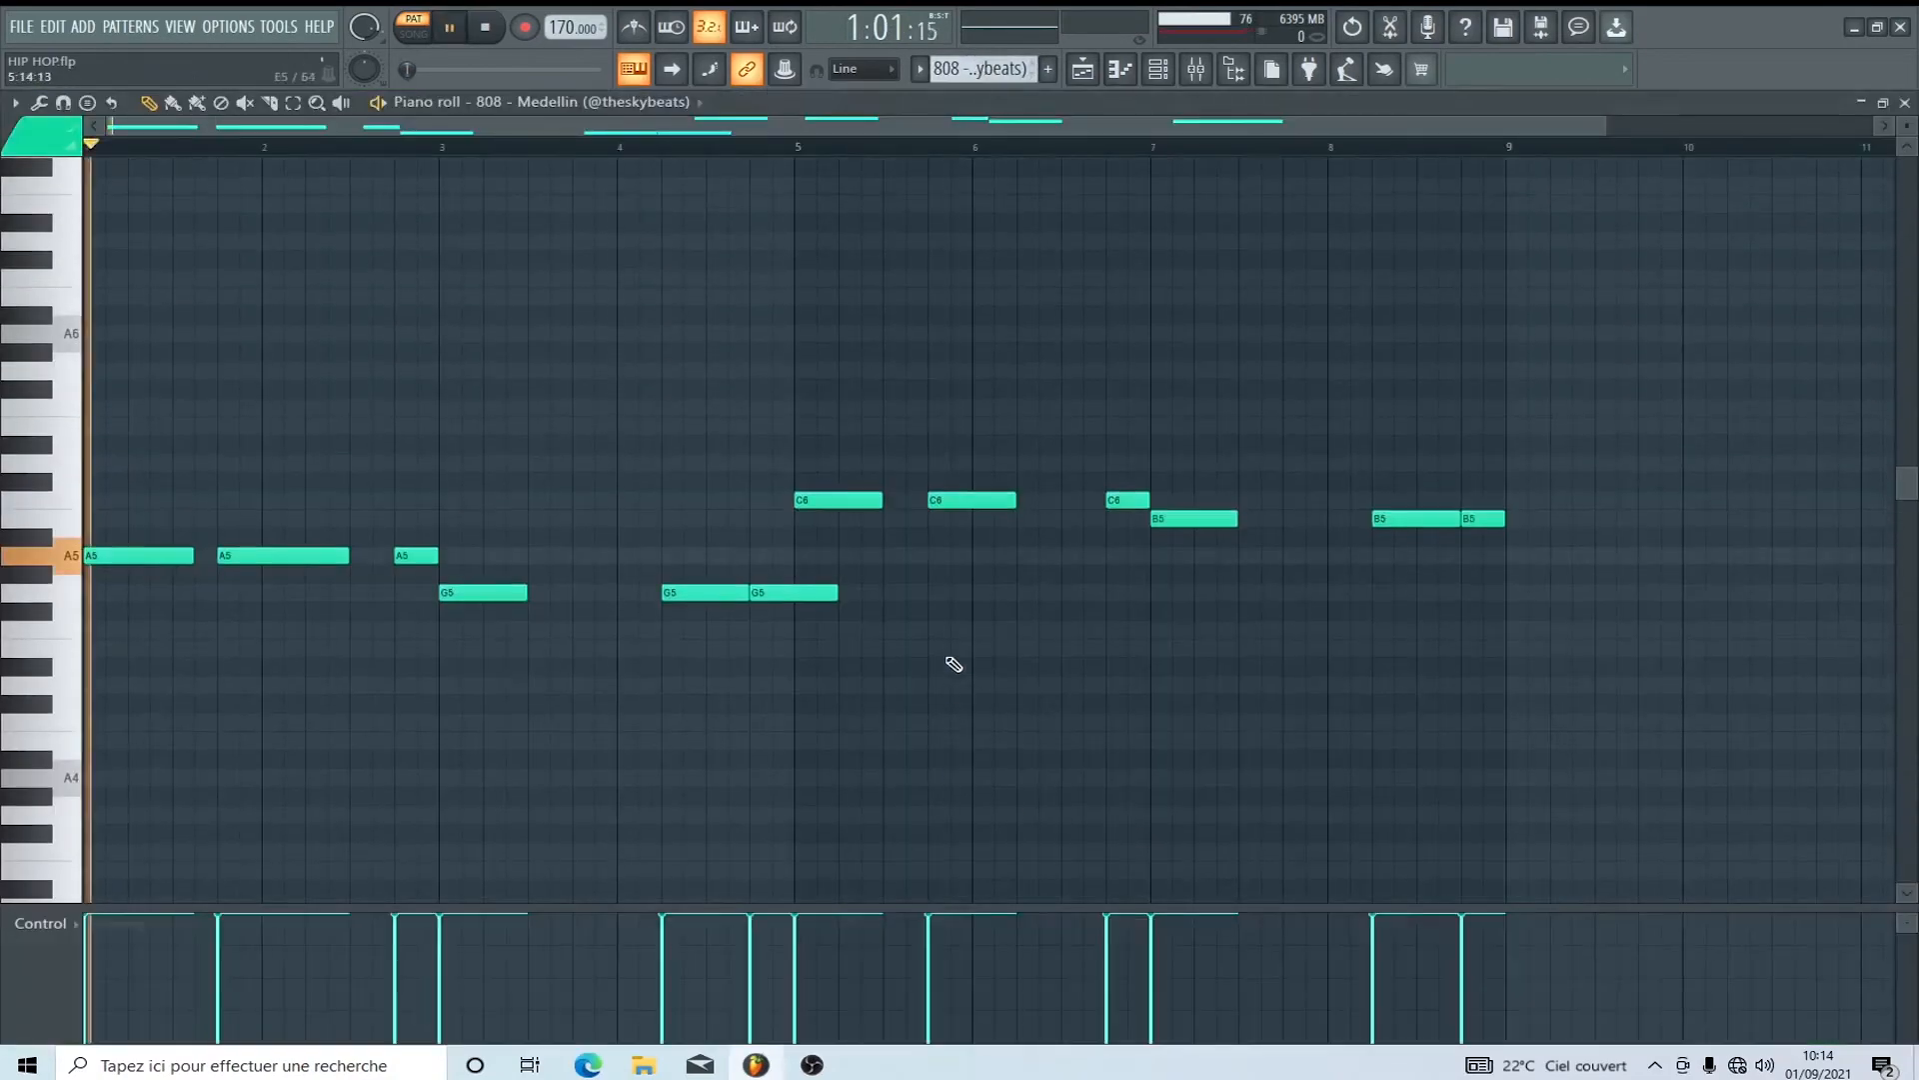
key(space)
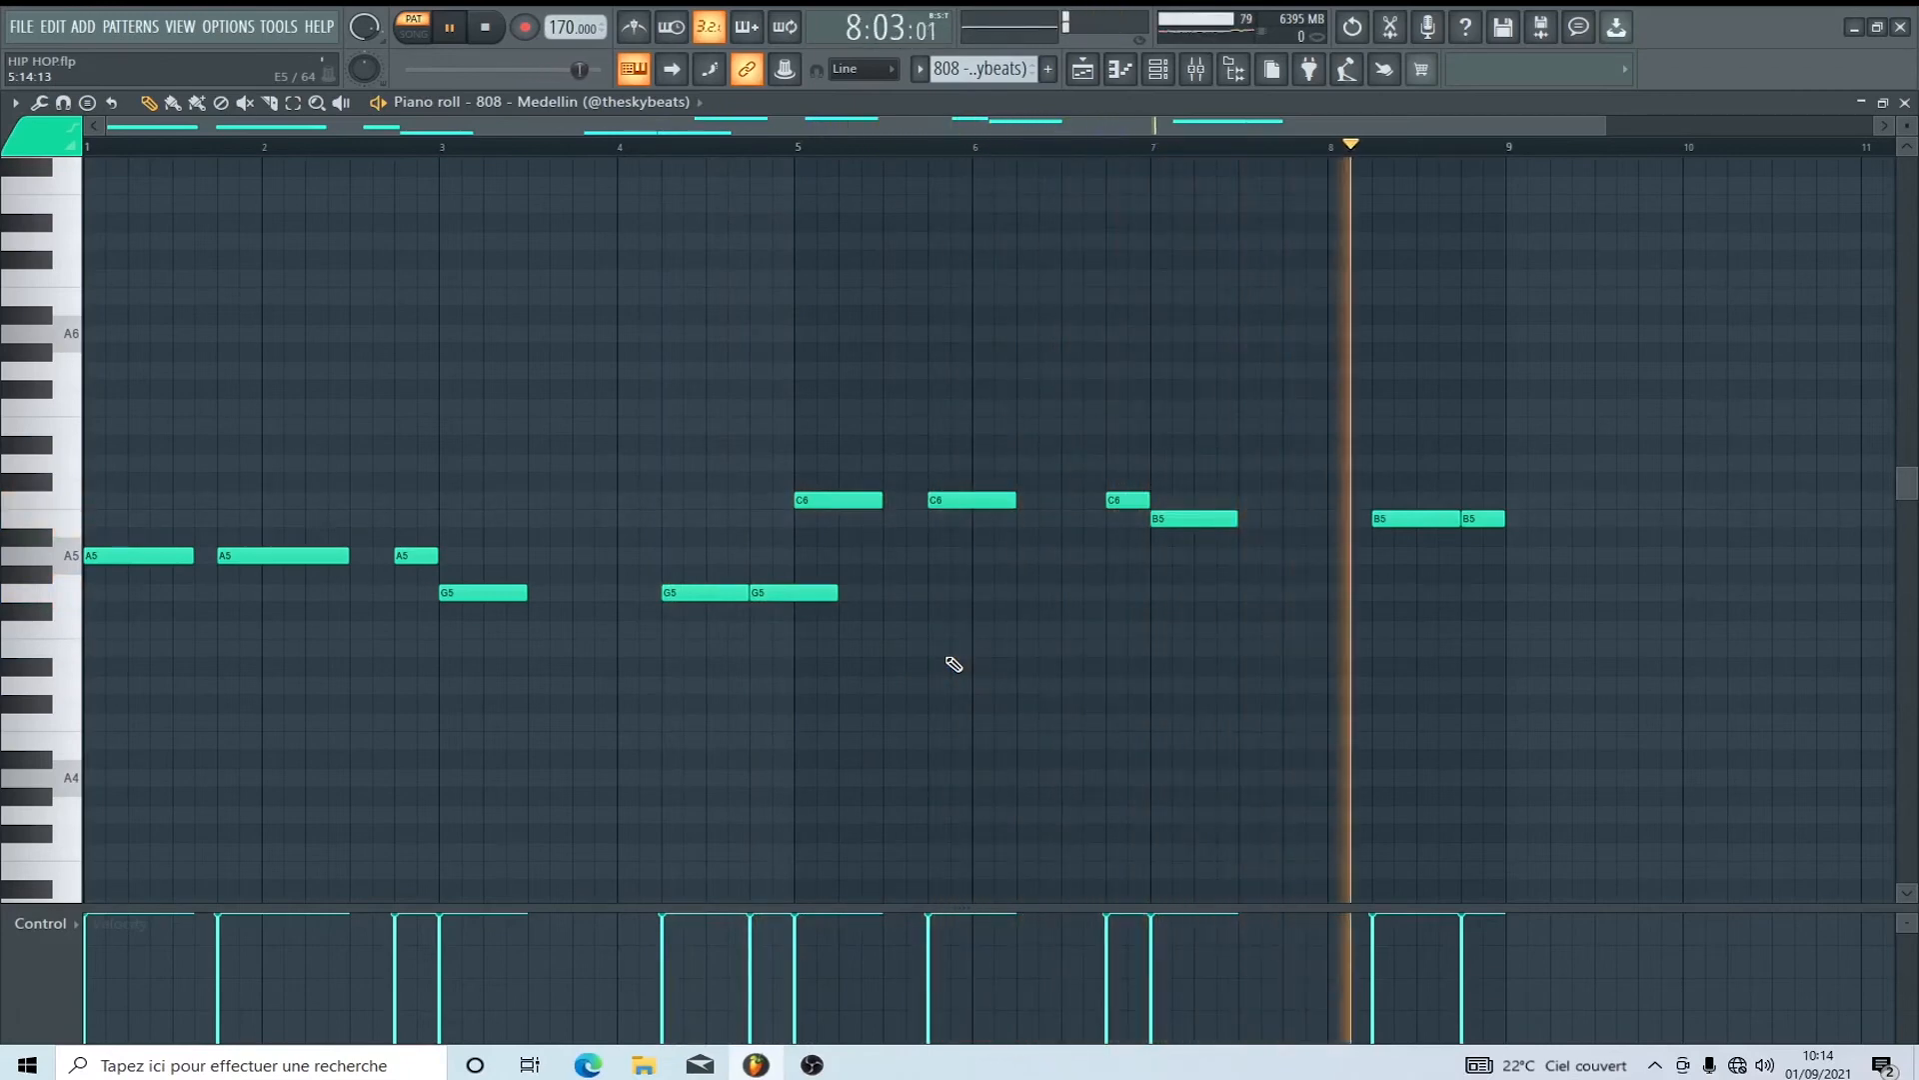
click(1905, 103)
key(space)
Switch to the Cymatics - Cake Snare - F pattern, start playback and open its notes in the piano roll.
click(974, 68)
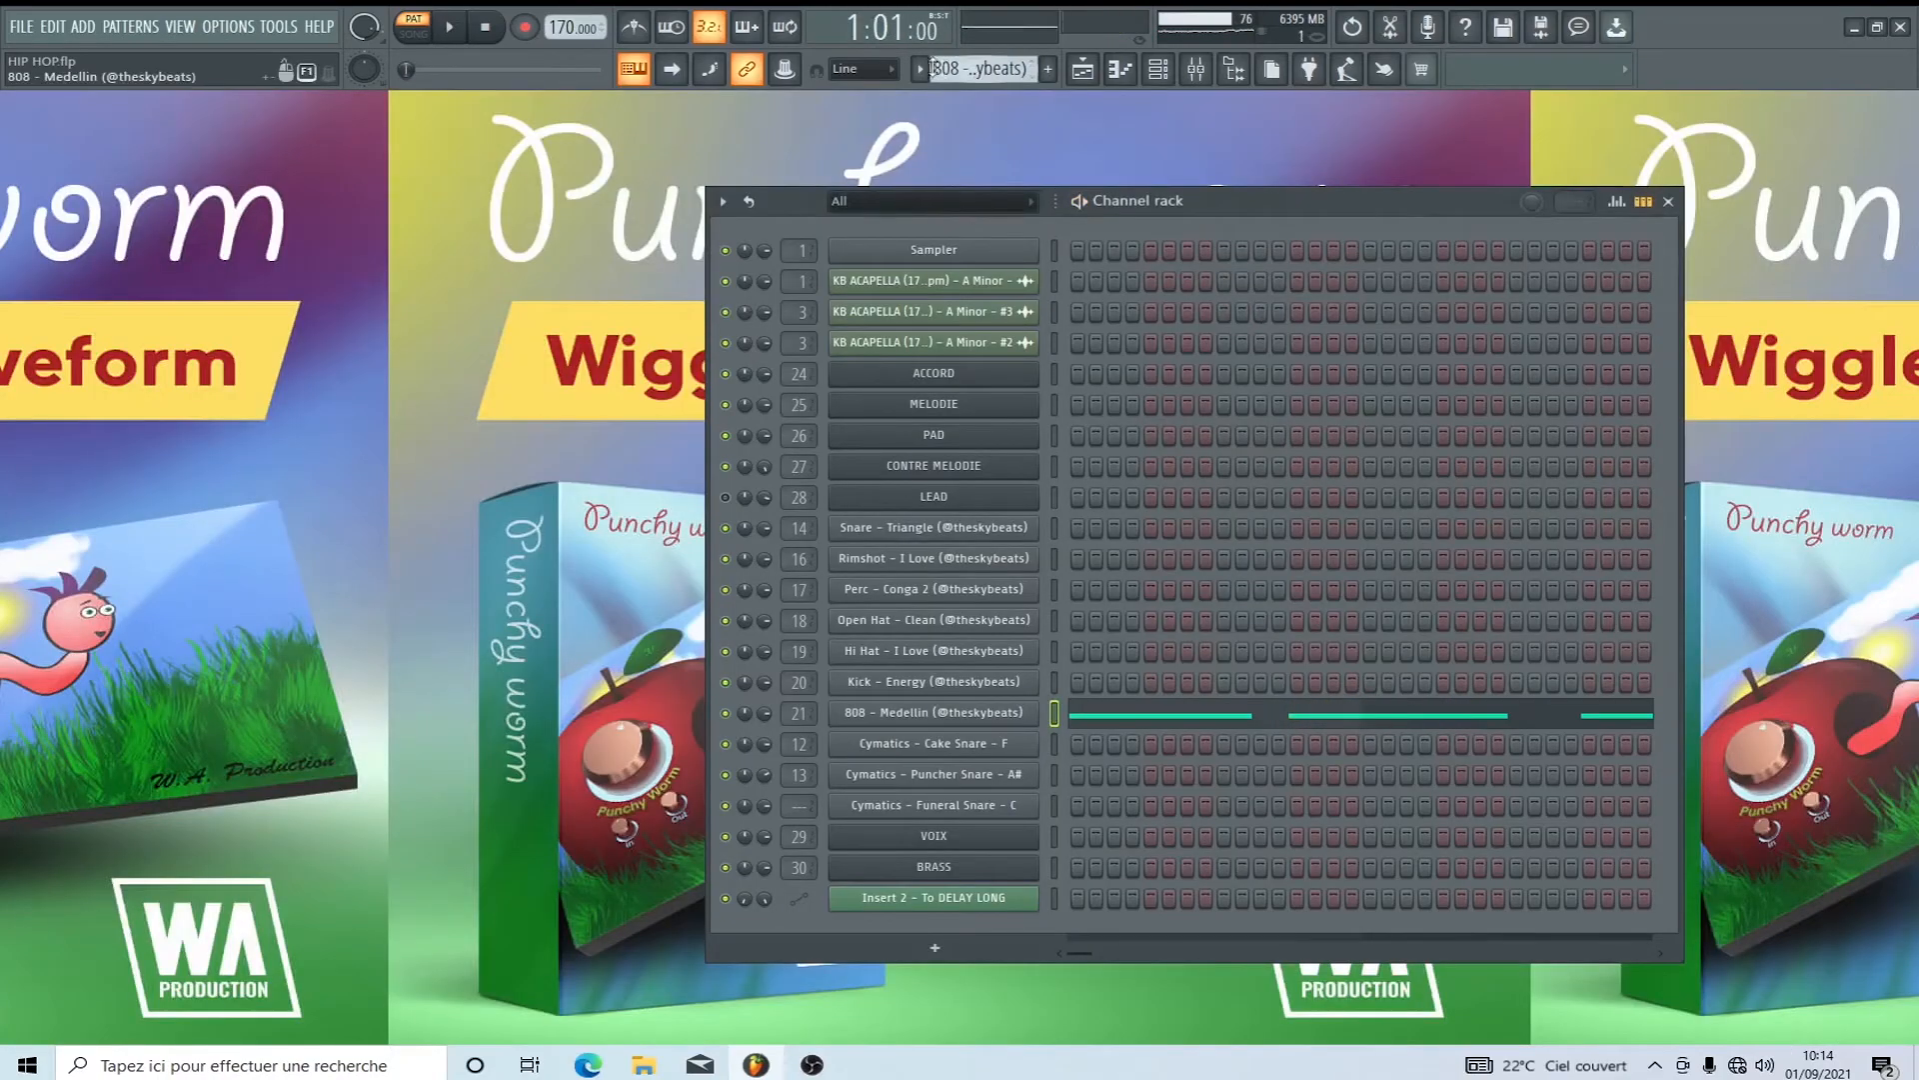
click(969, 336)
key(space)
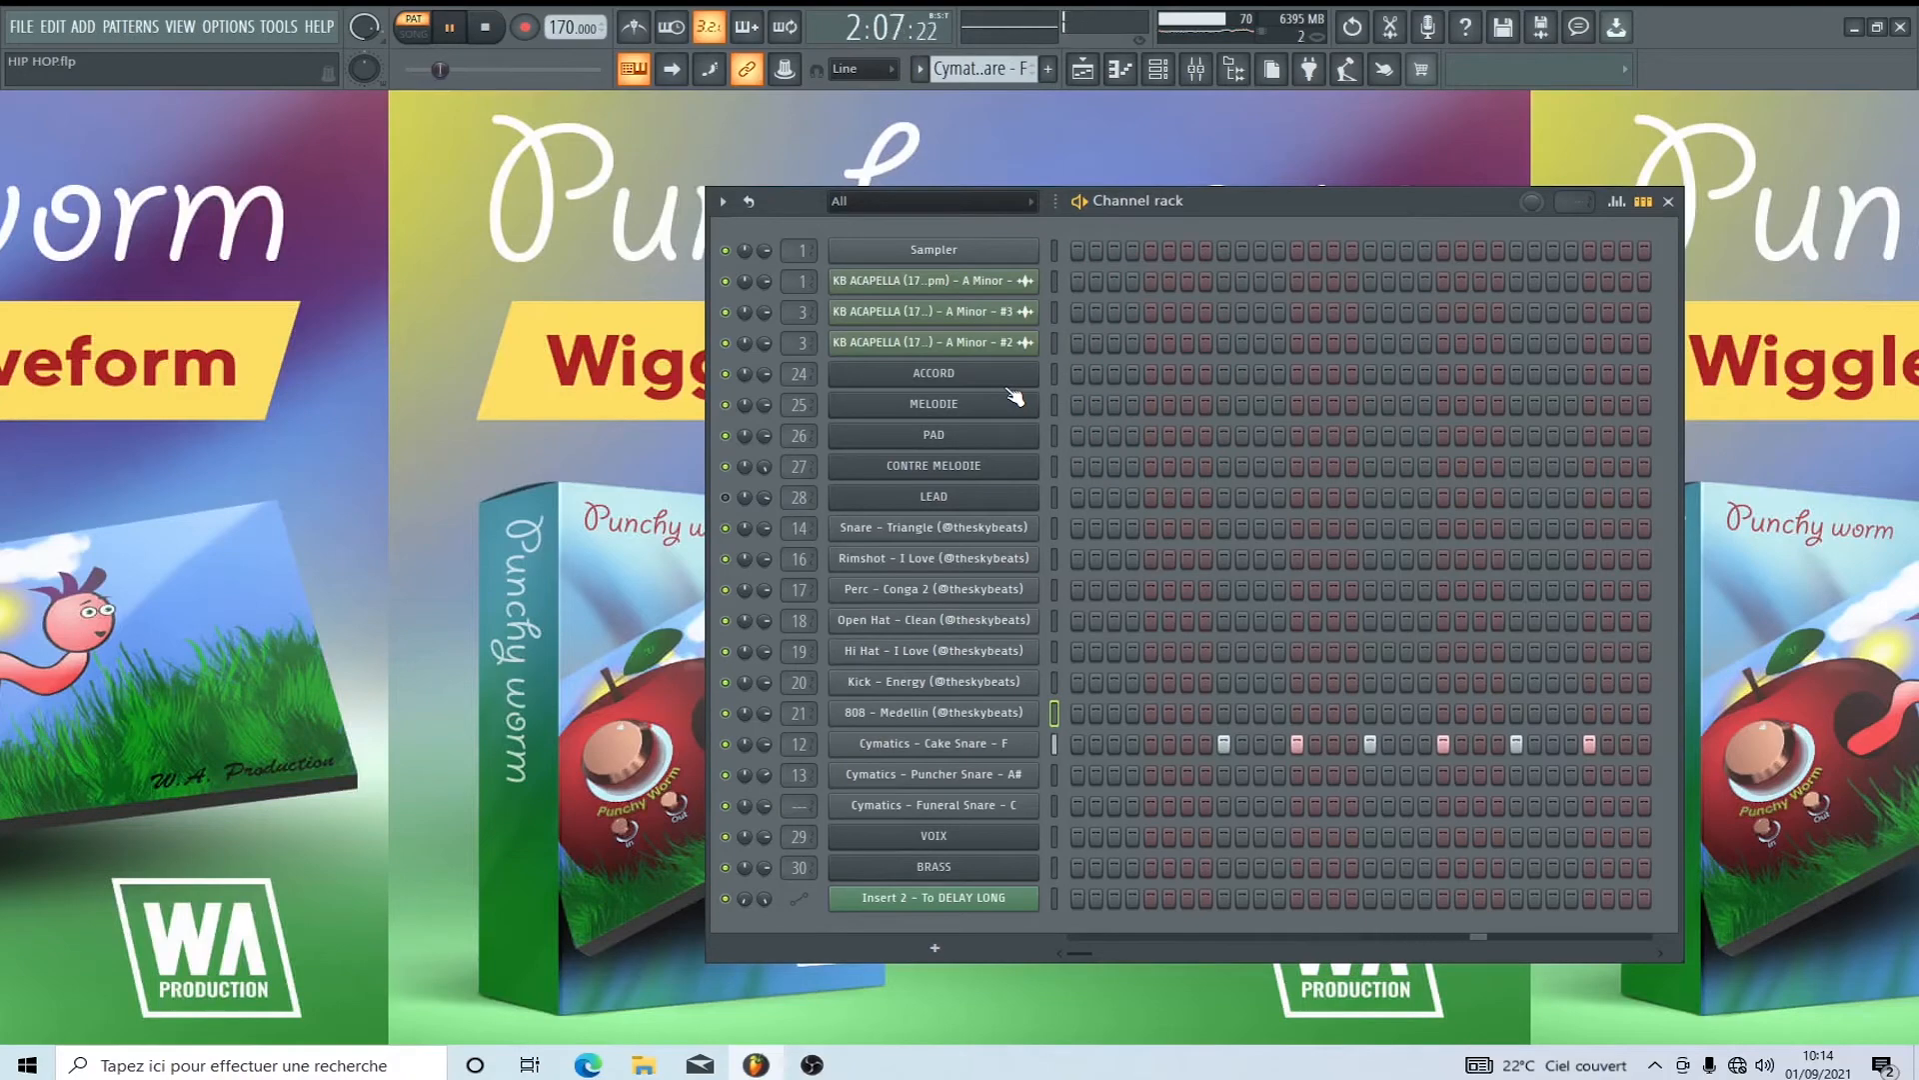
right_click(1002, 745)
click(1086, 744)
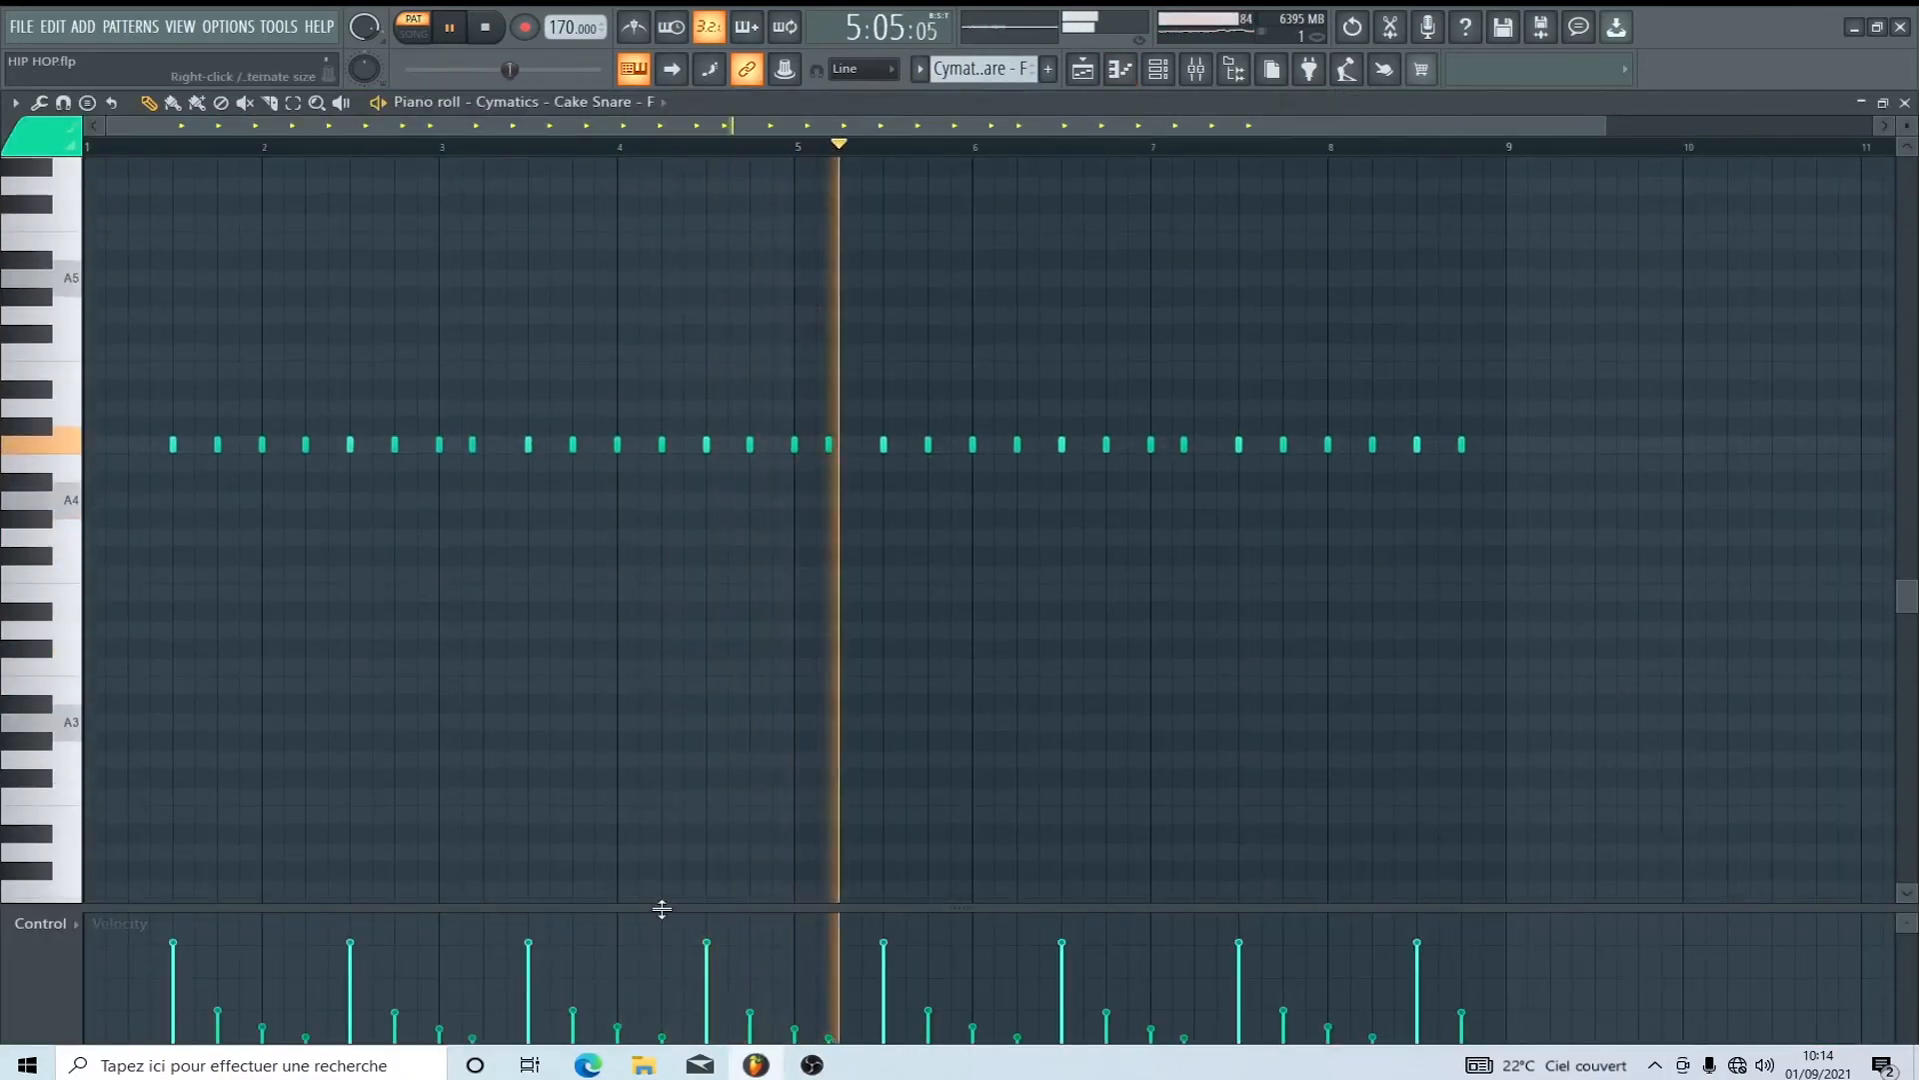
Stop playback, enlarge the velocity lane to examine the Cake Snare notes' velocities, and close the piano roll.
key(space)
drag(660, 906, 723, 493)
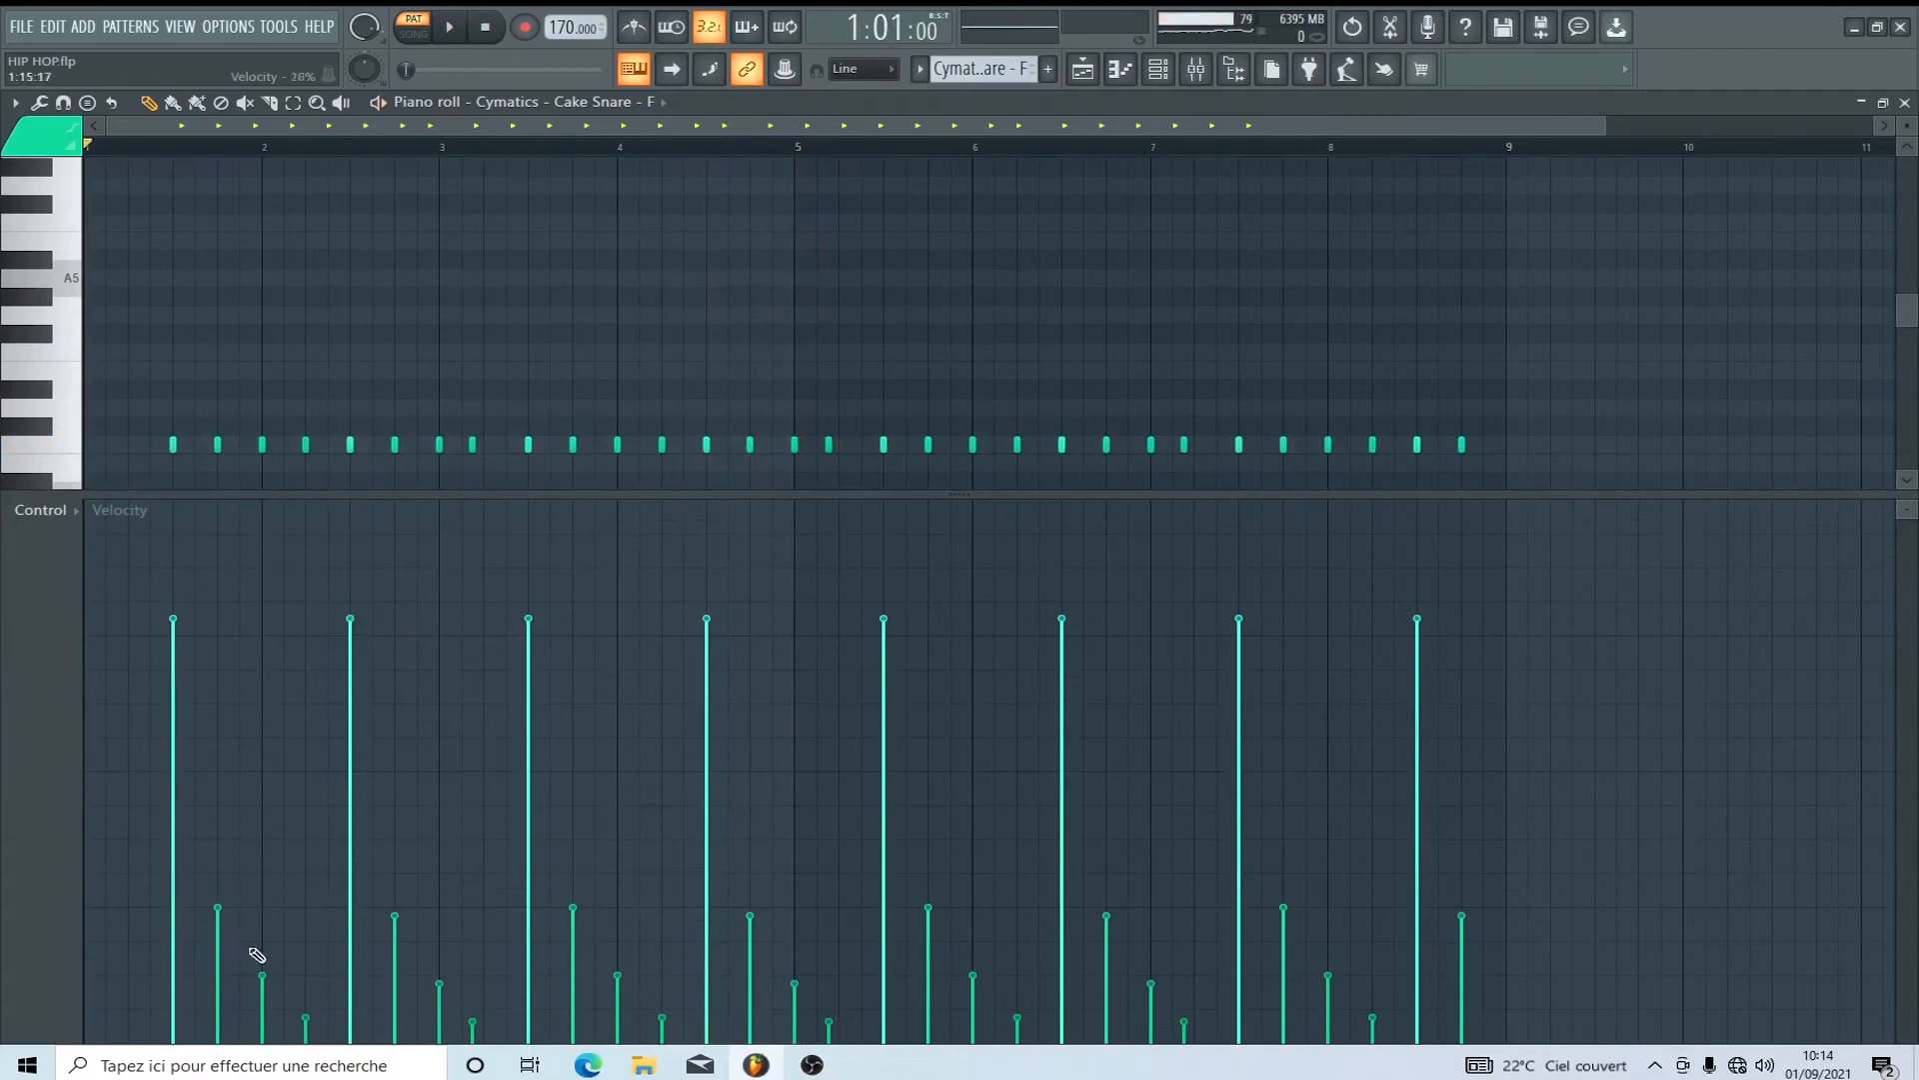
click(305, 1030)
click(309, 1021)
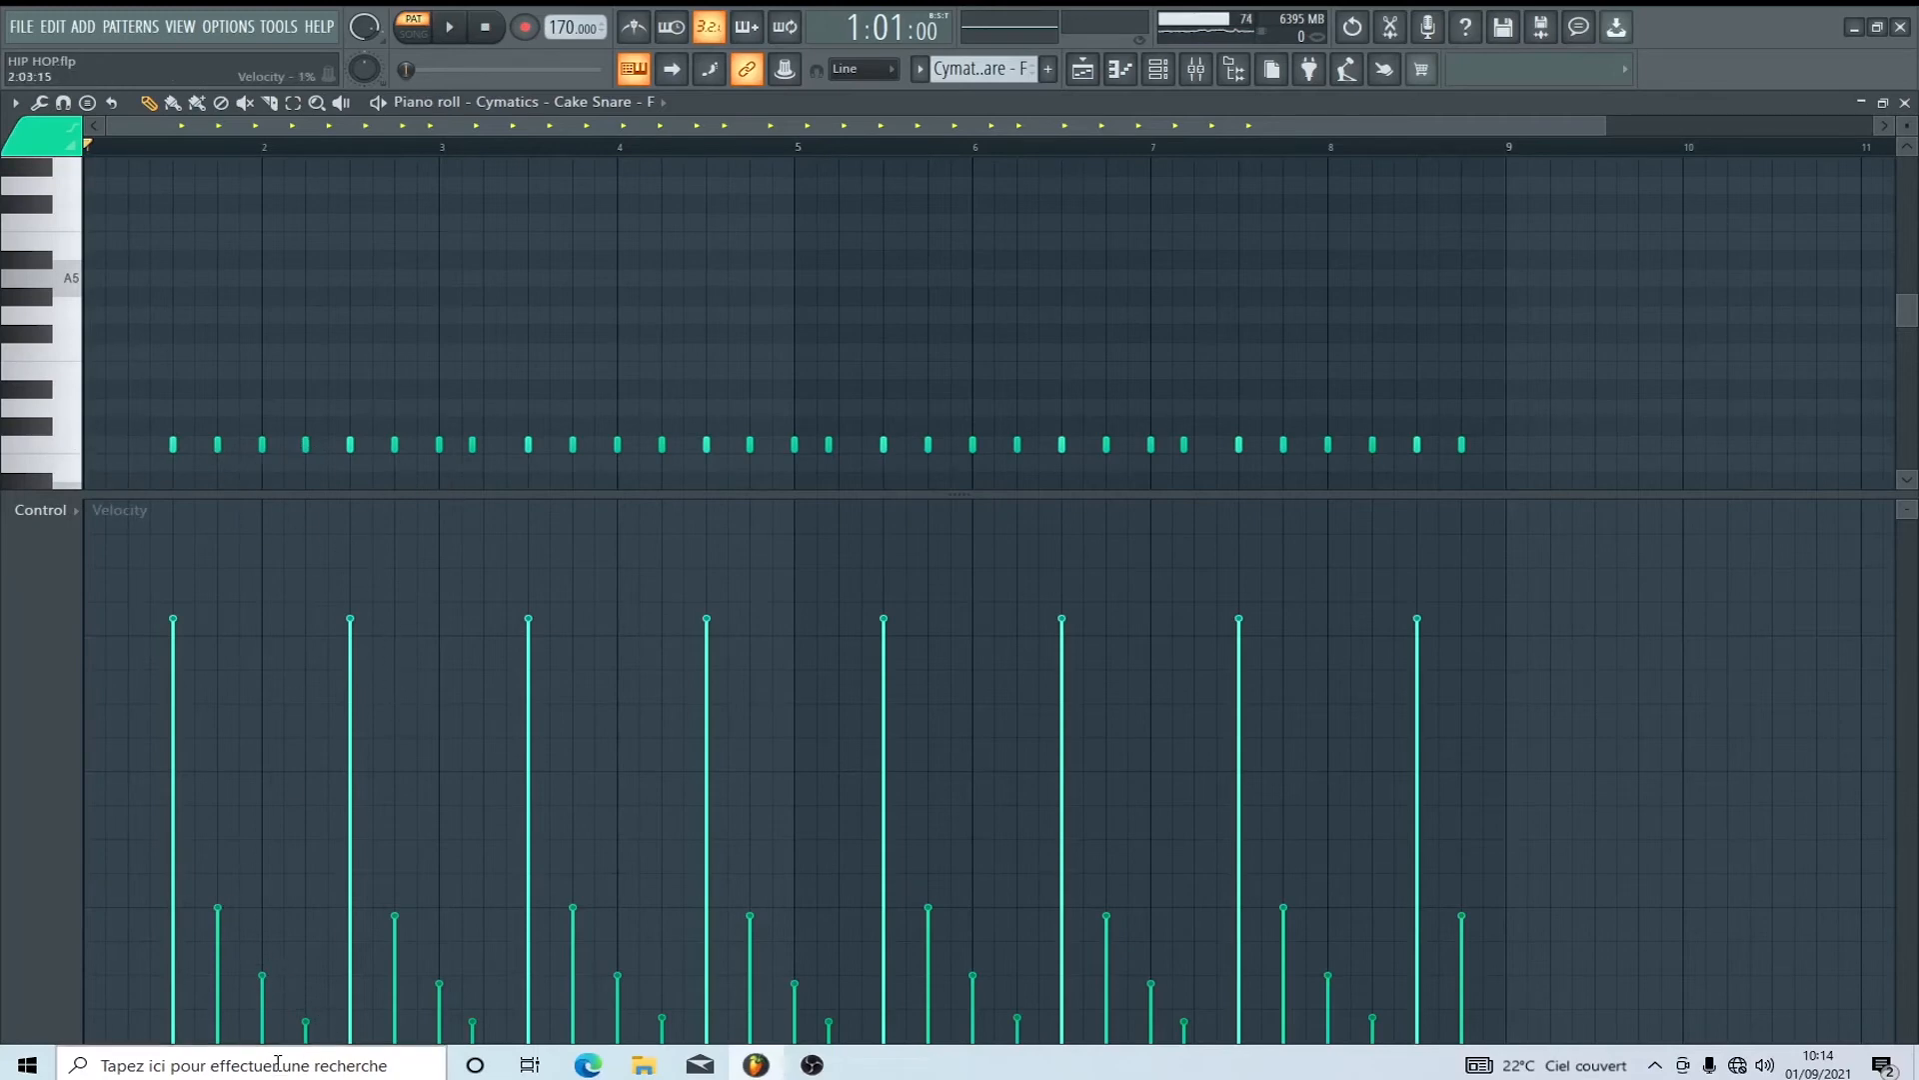
click(217, 907)
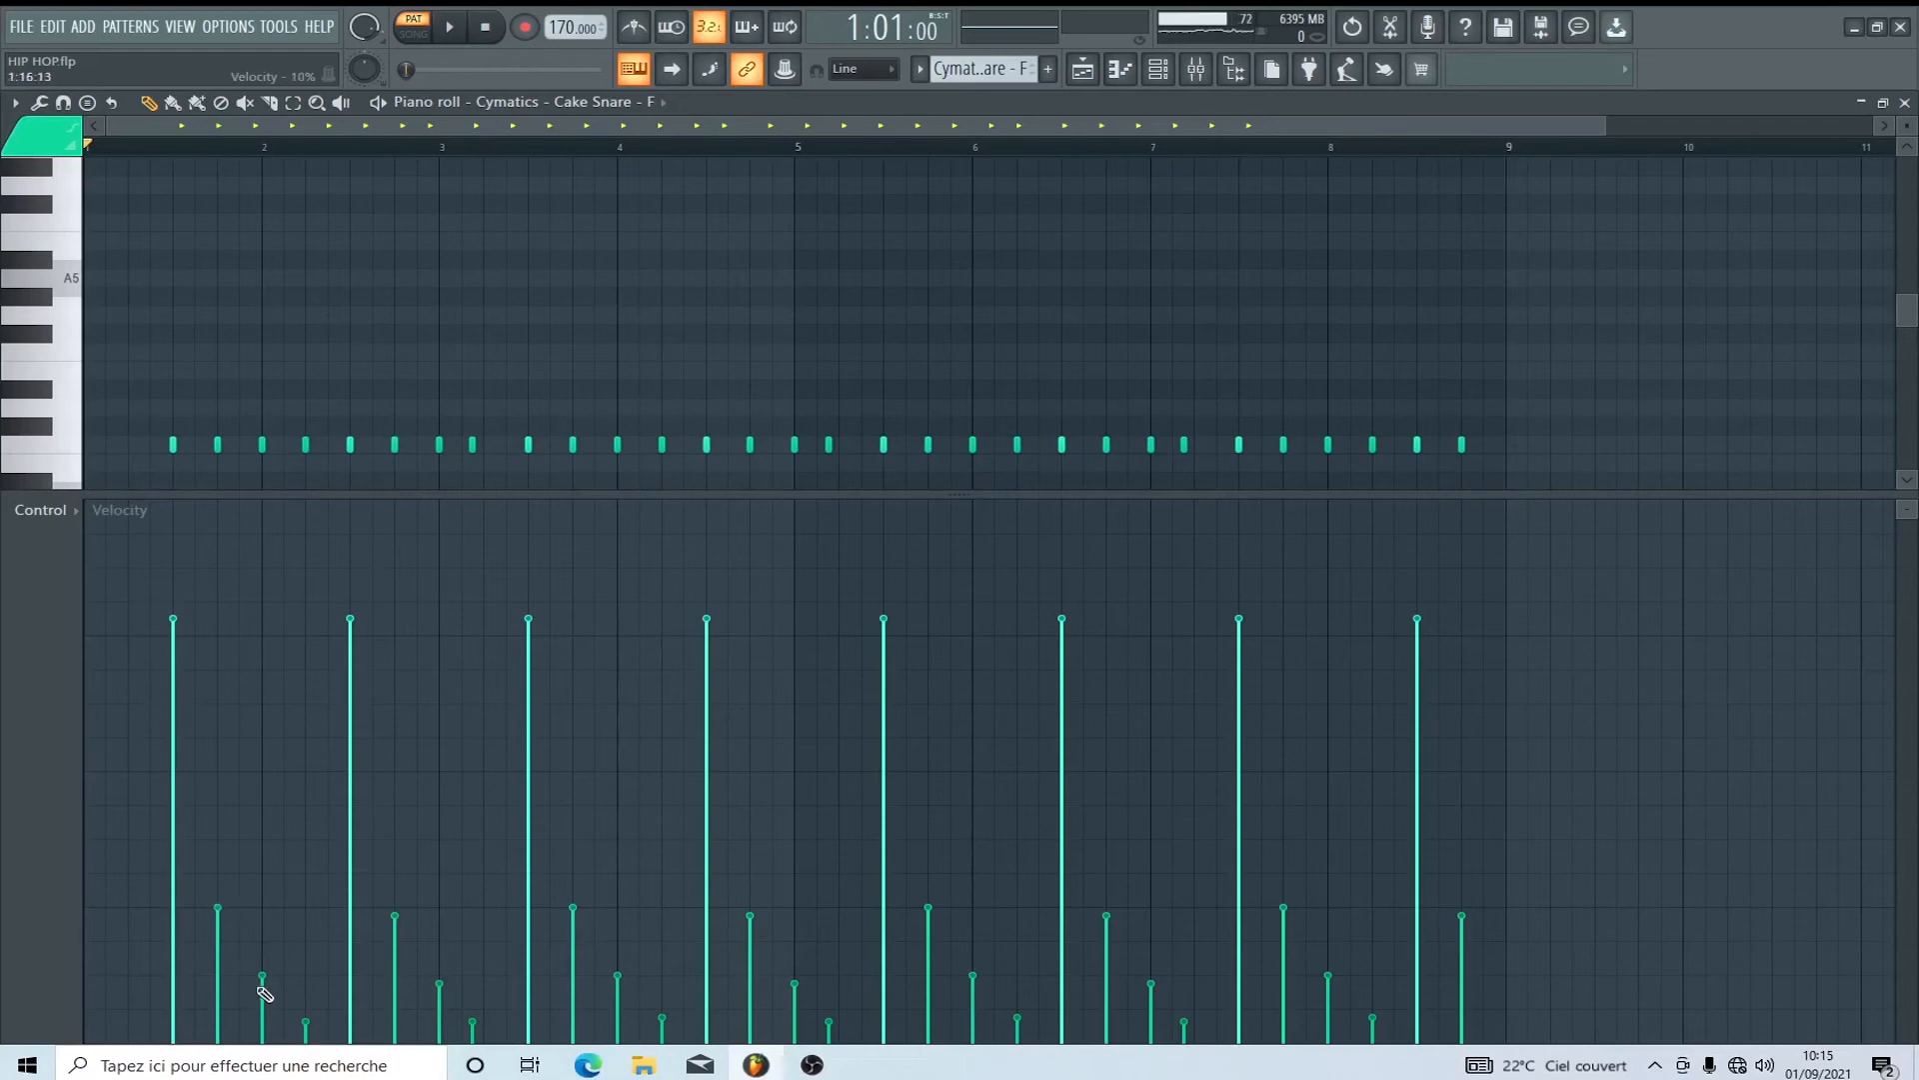
click(1905, 103)
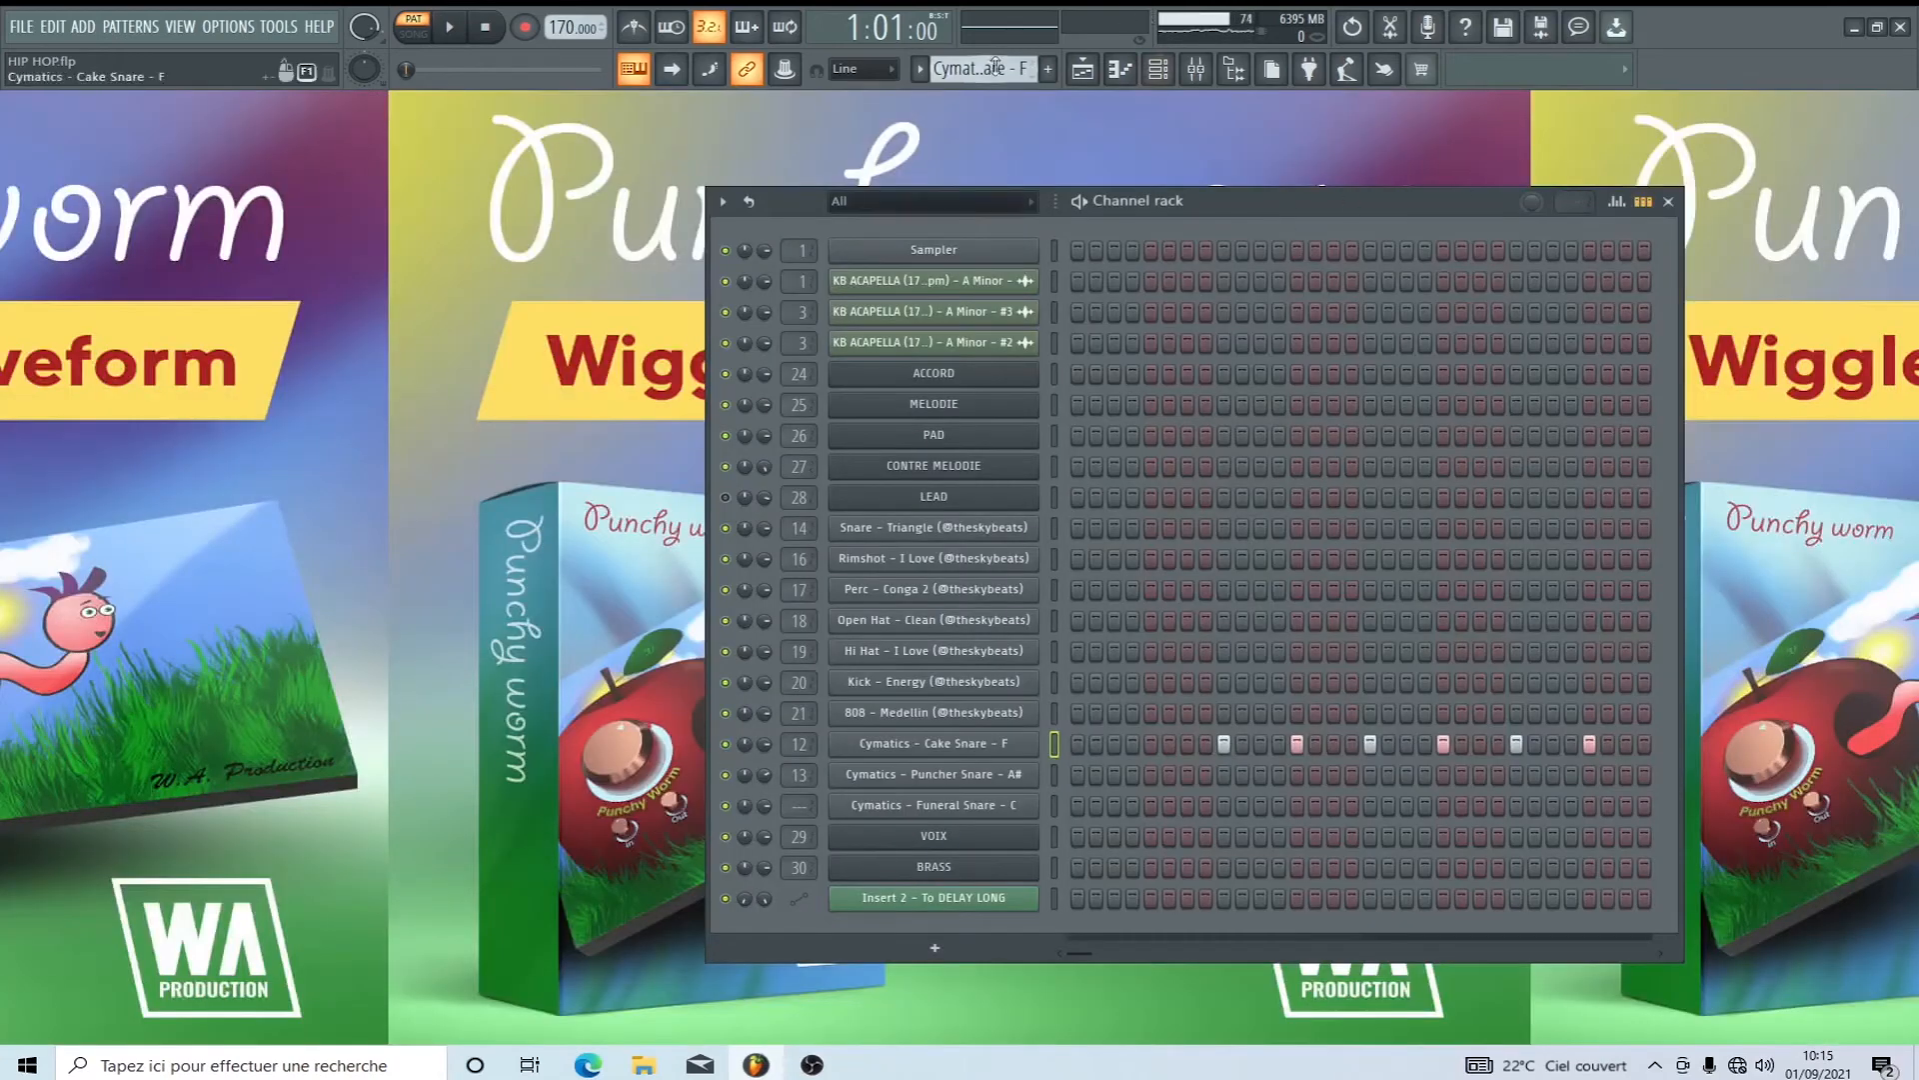
Switch to the Cymatics - Puncher Snare - A# pattern, play its steps in the channel rack and stop playback.
scroll(1012, 70, down, 1)
key(space)
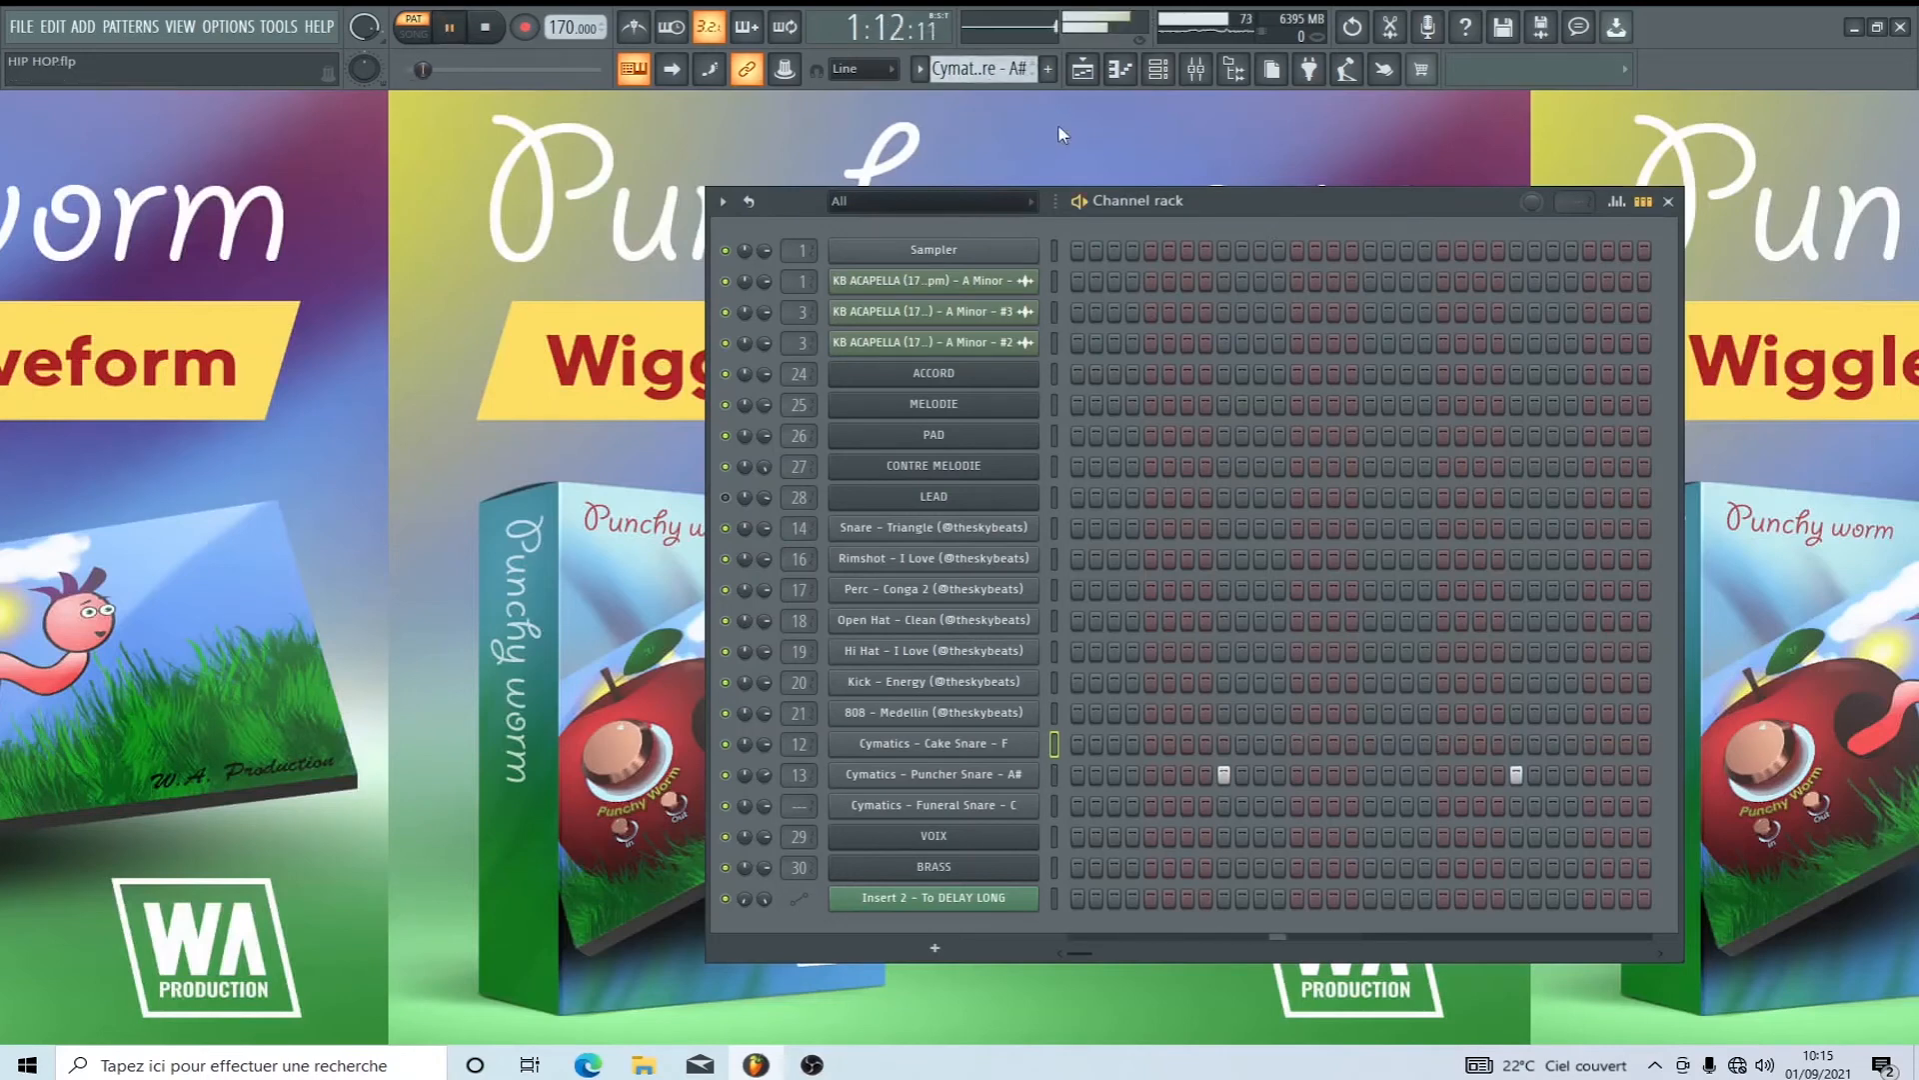
key(space)
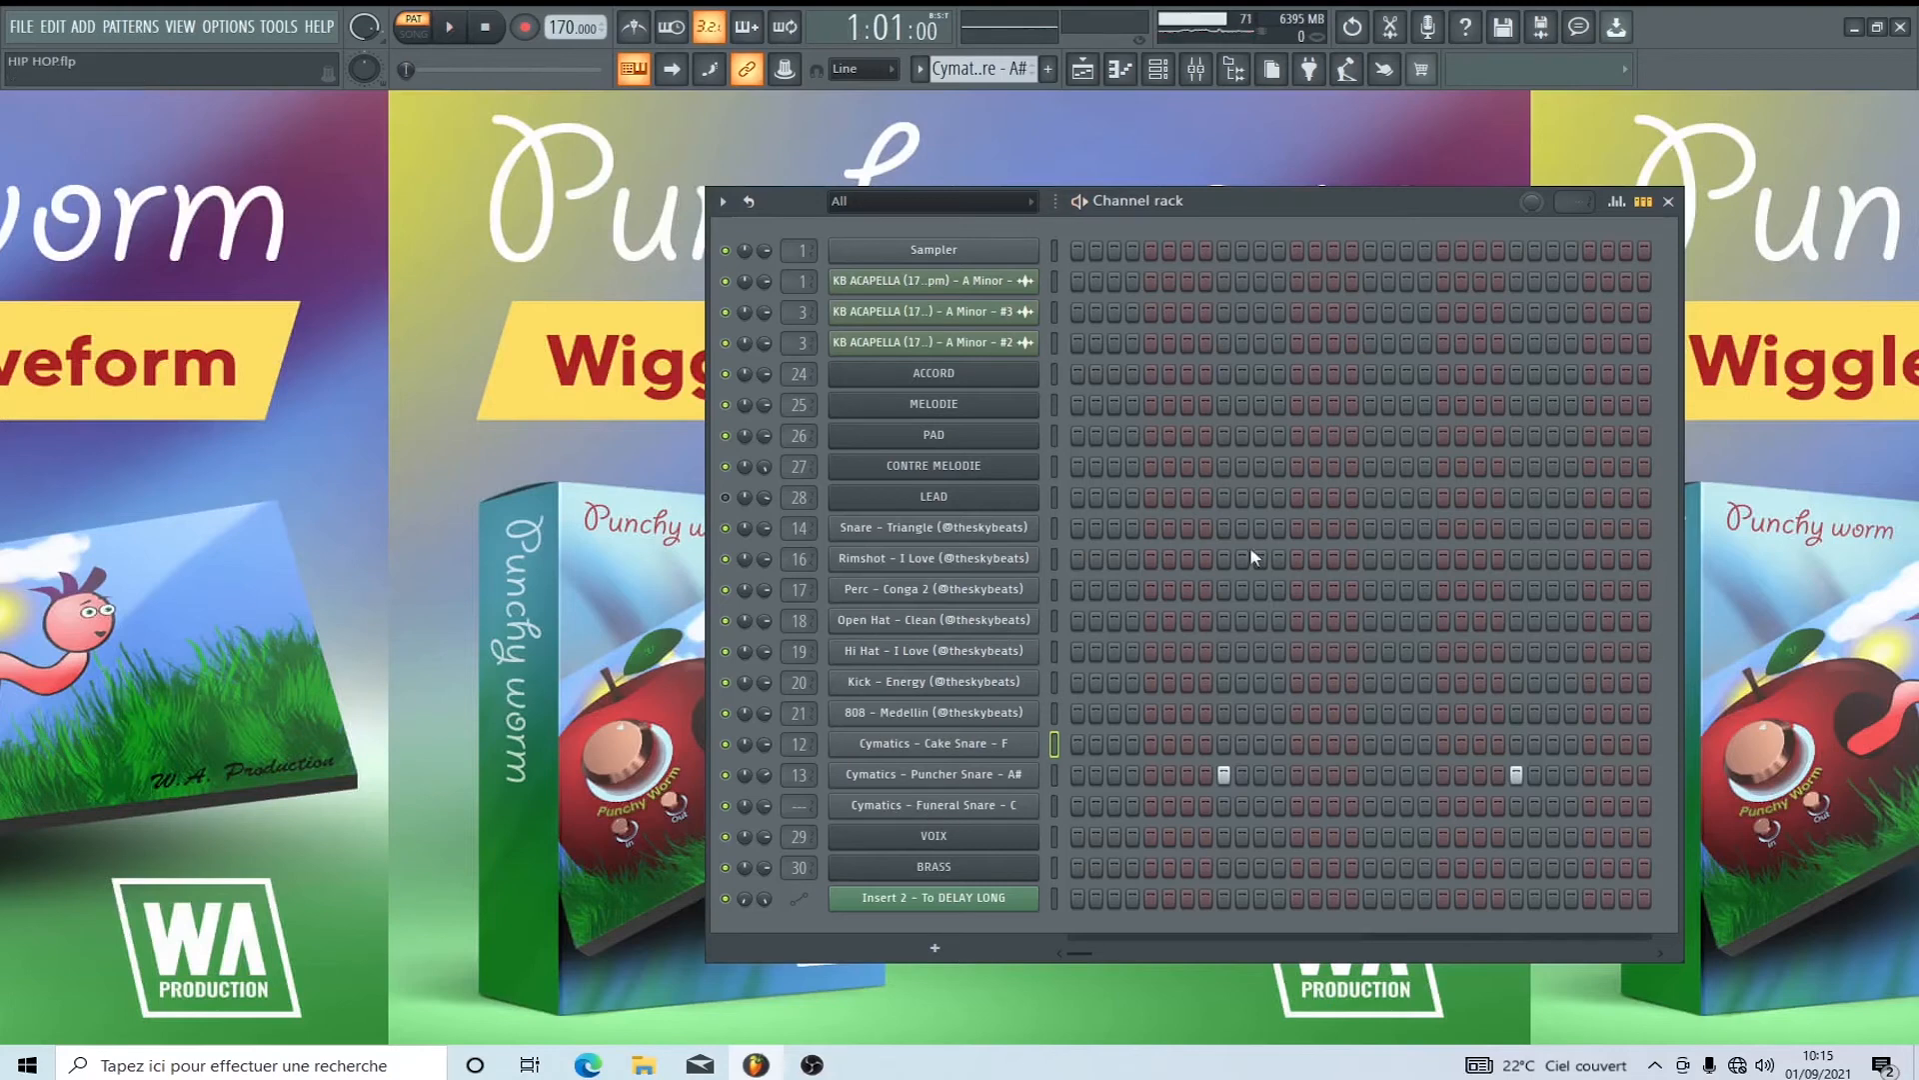
Widen the channel rack to examine more of the Puncher Snare pattern's steps, and close the rack.
click(1668, 203)
click(1159, 69)
drag(707, 484, 322, 481)
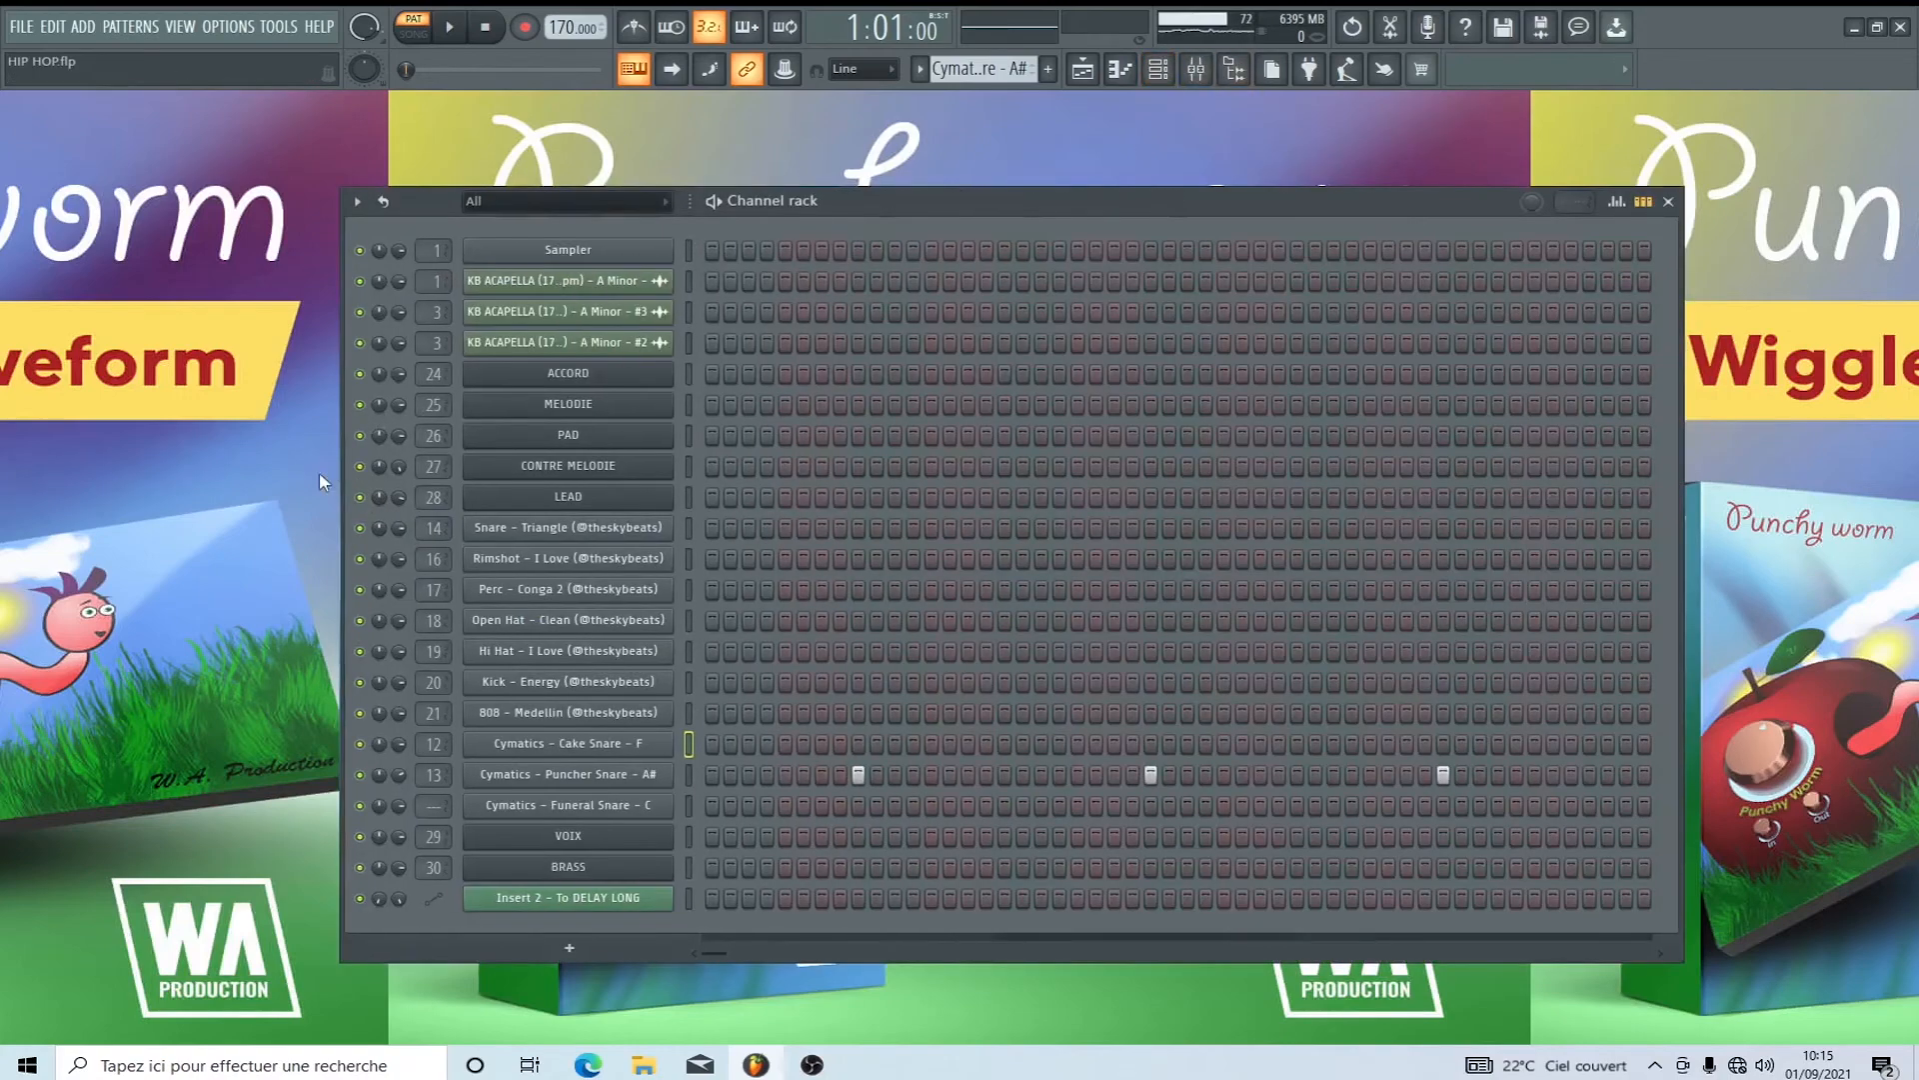
click(1668, 201)
Open the mixer, select the LEAD insert to examine its effect chain, and close the mixer.
click(1197, 69)
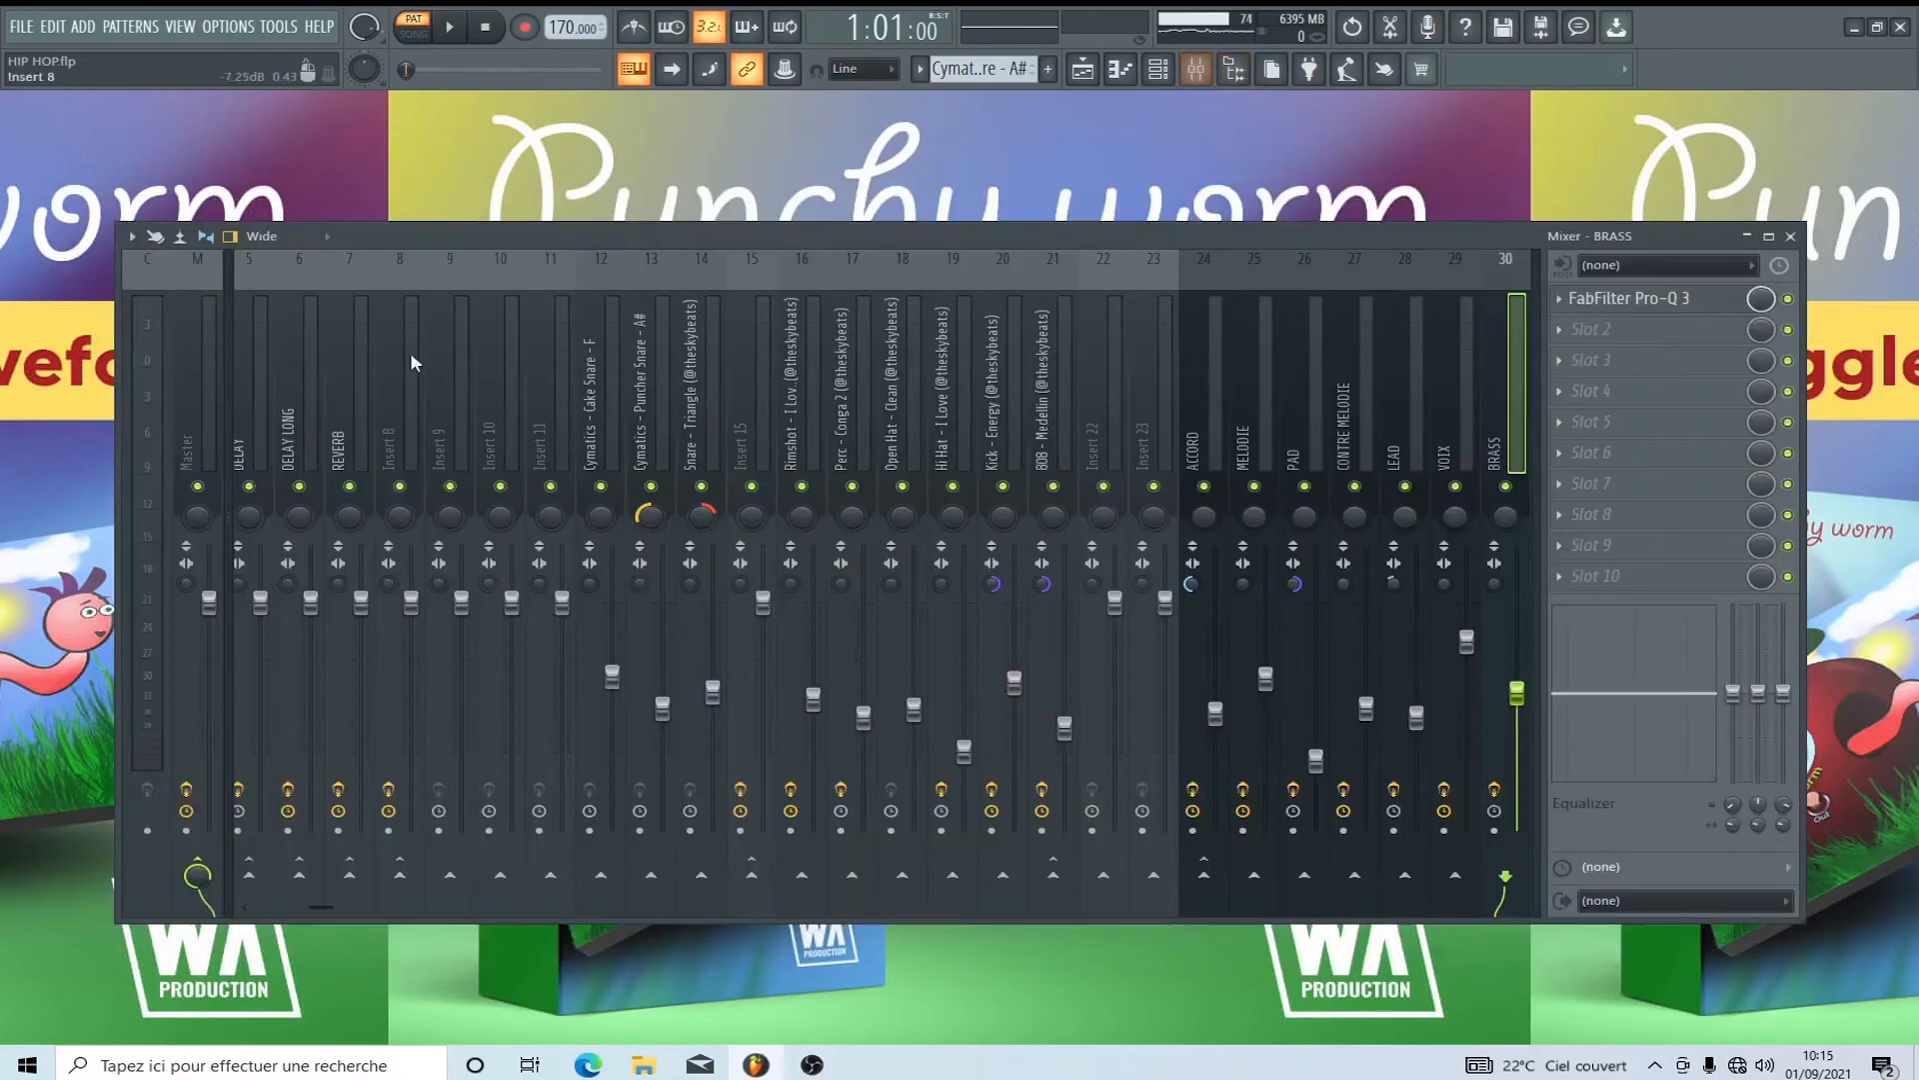
click(267, 380)
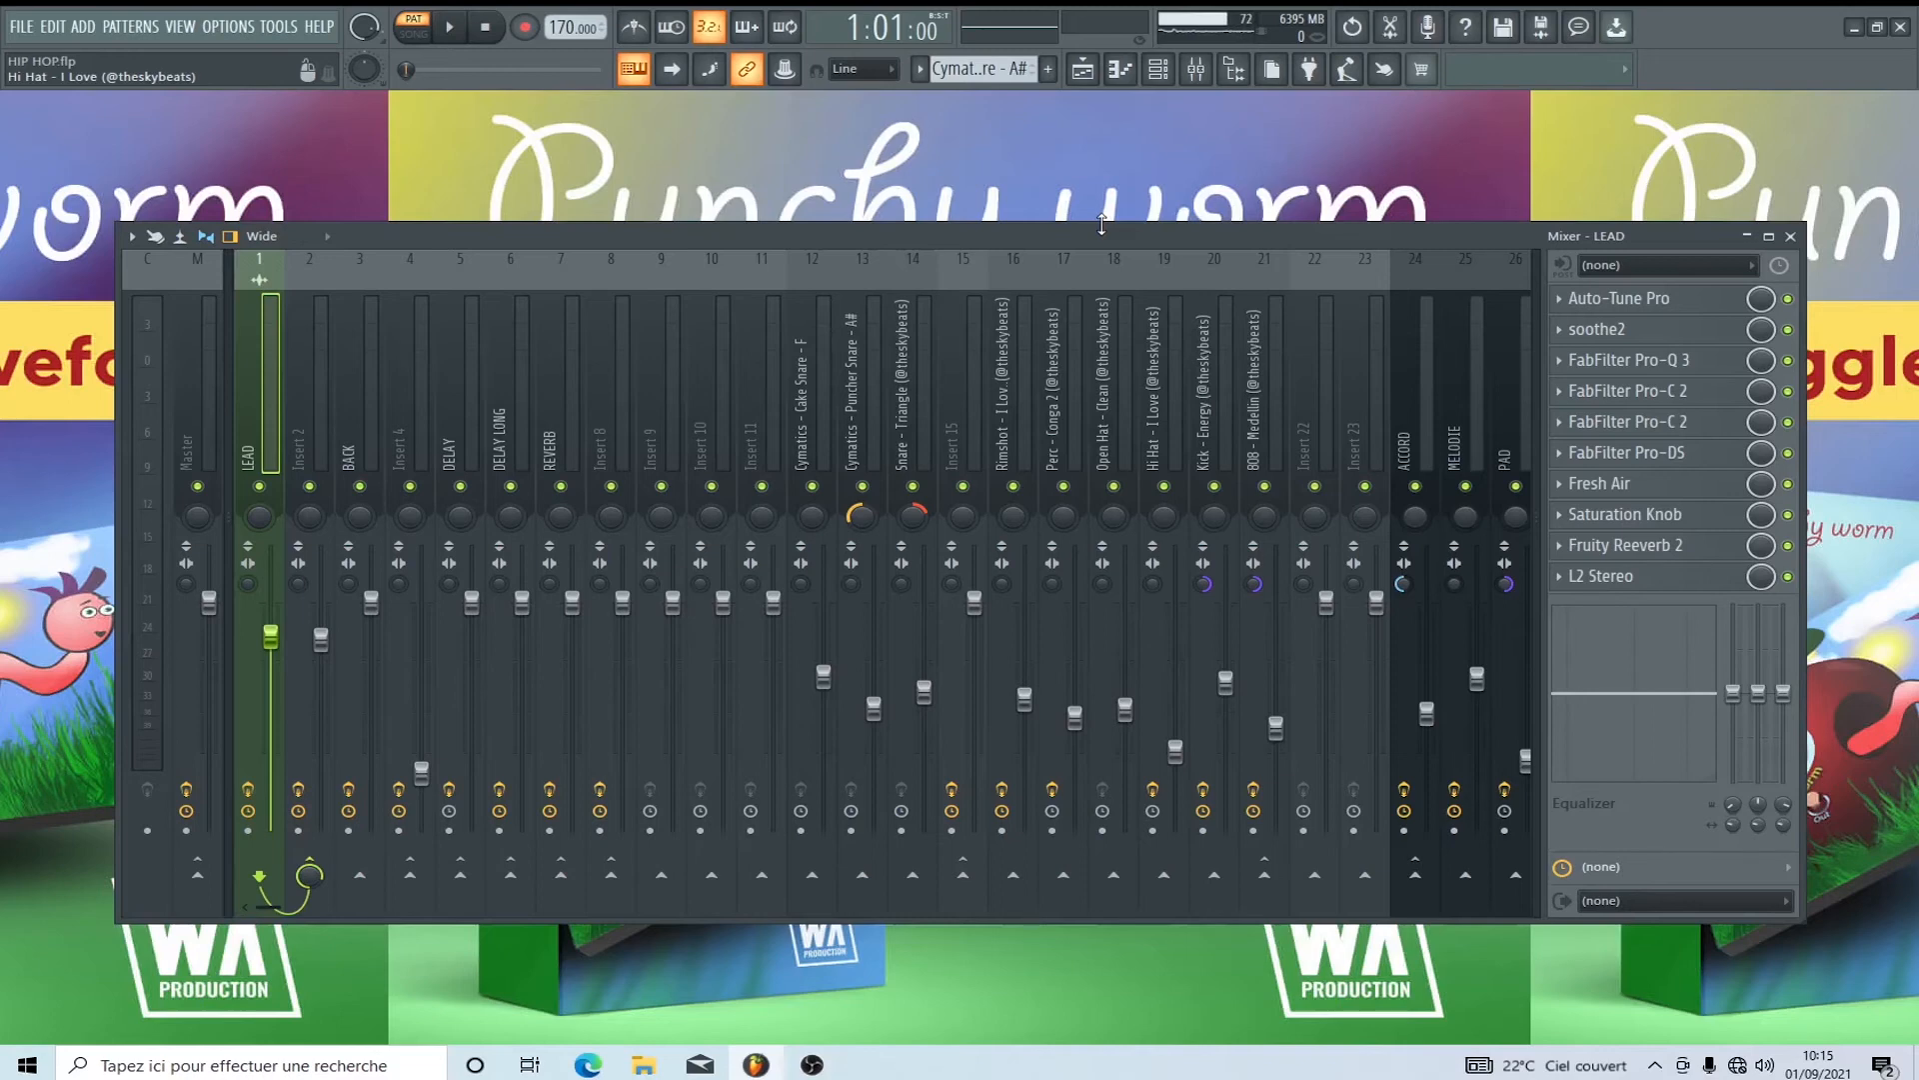
click(1791, 236)
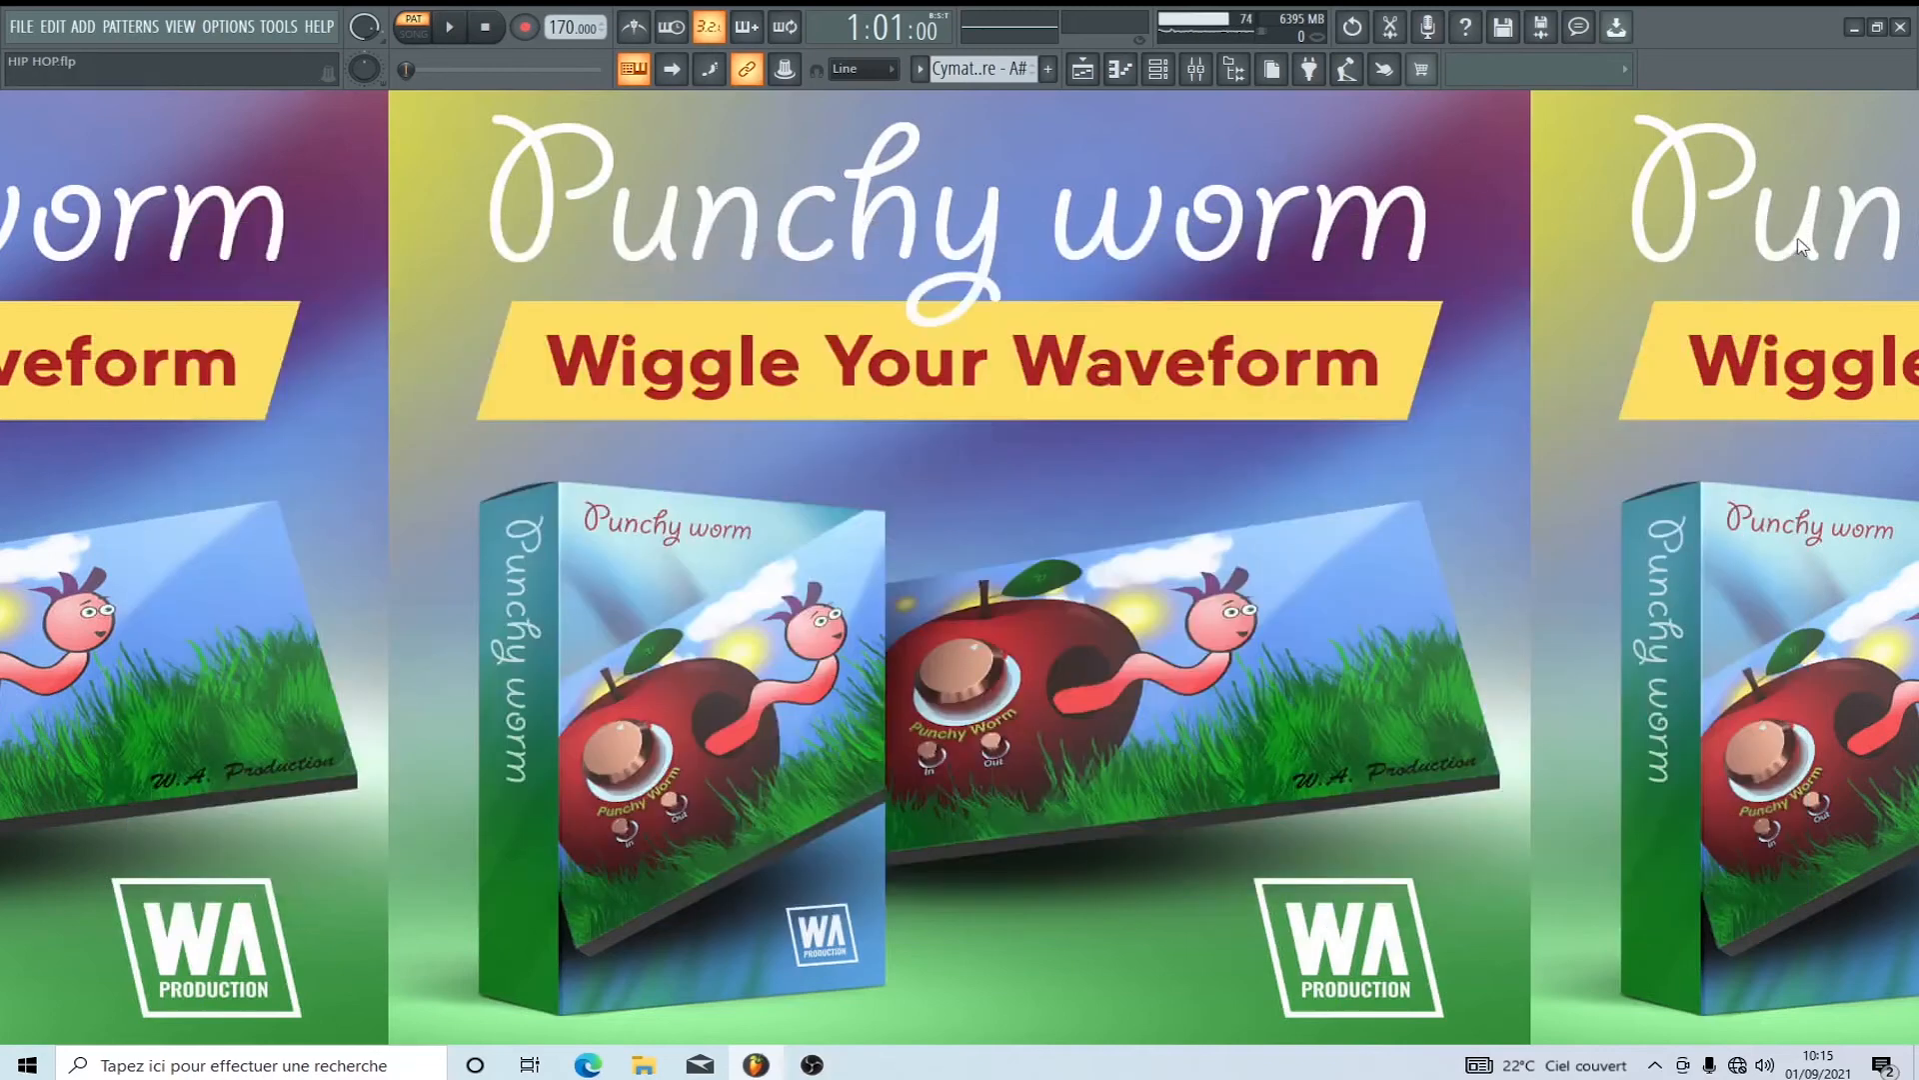
View the arrangement in the playlist, switch to song mode, and play the song with the playlist closed.
click(1102, 73)
mouse_move(1877, 138)
mouse_down()
mouse_move(1742, 150)
mouse_move(1867, 143)
mouse_up()
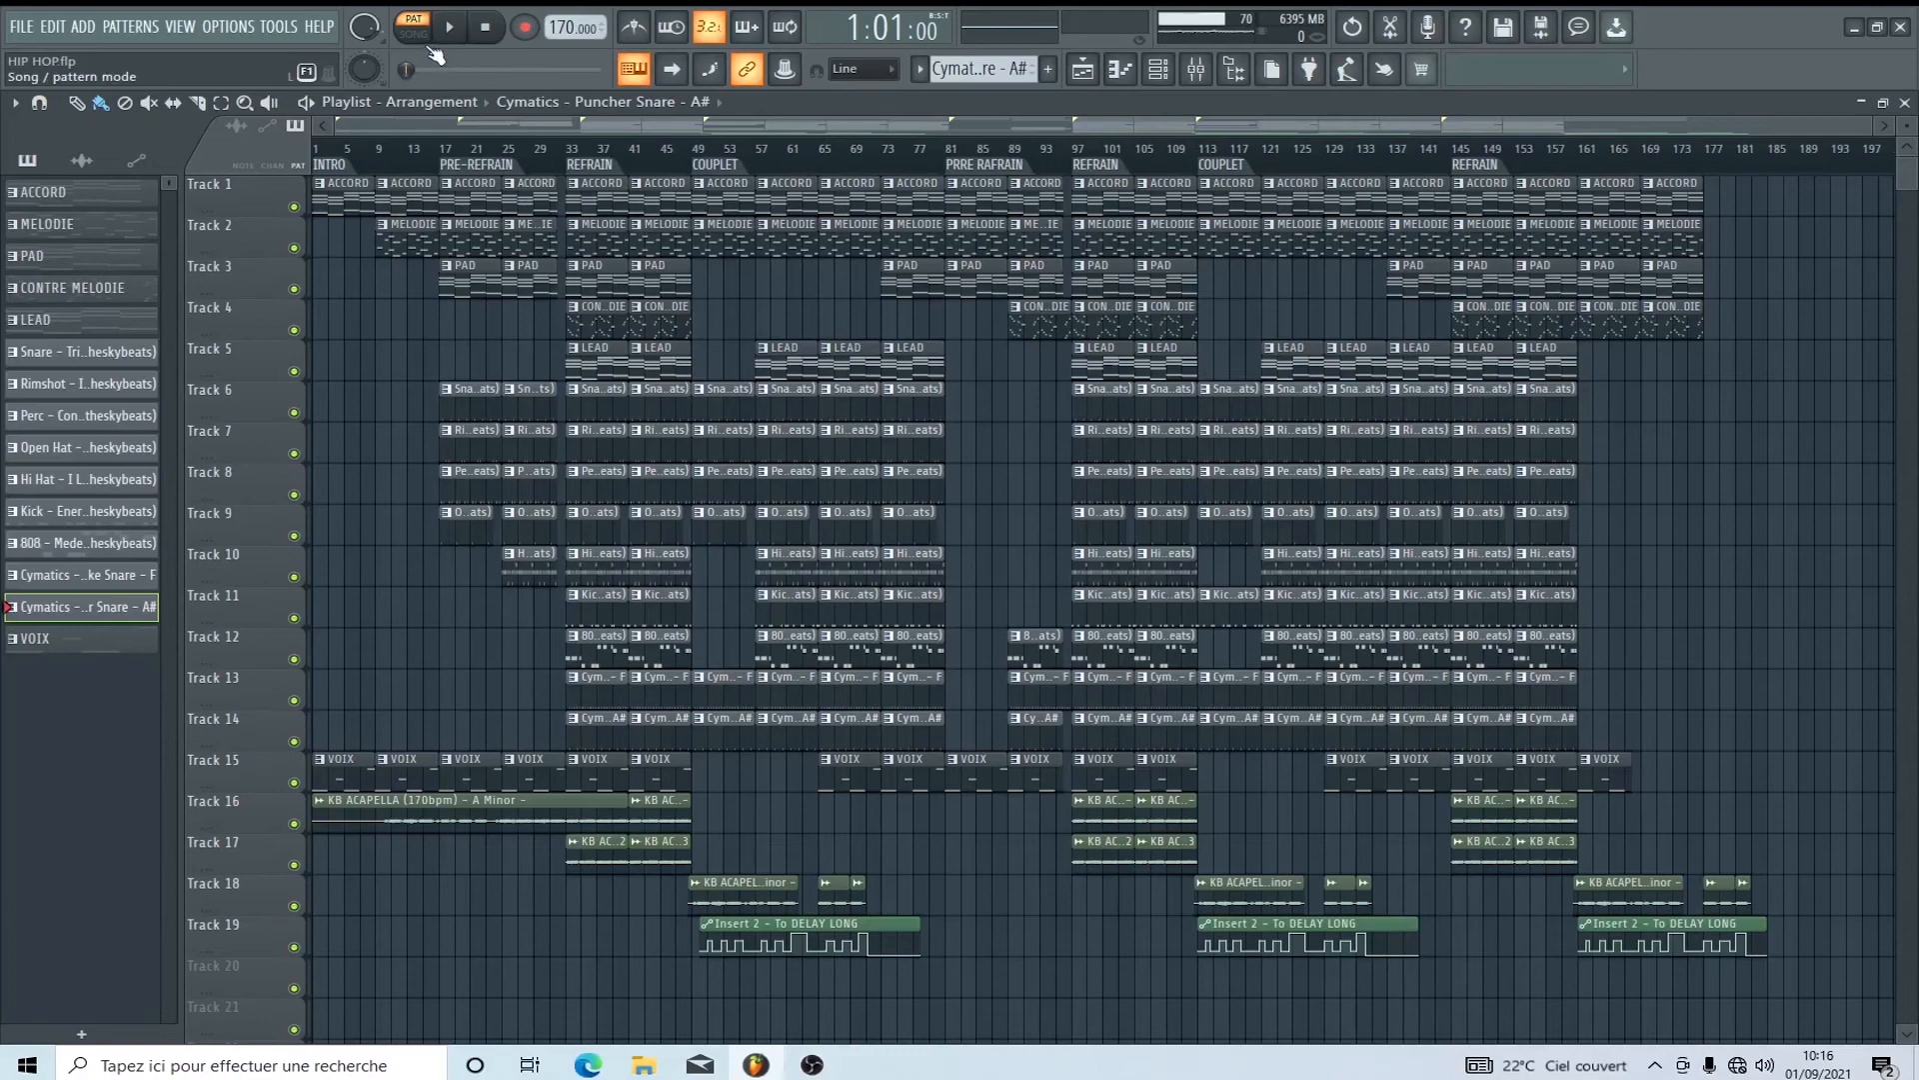
click(416, 34)
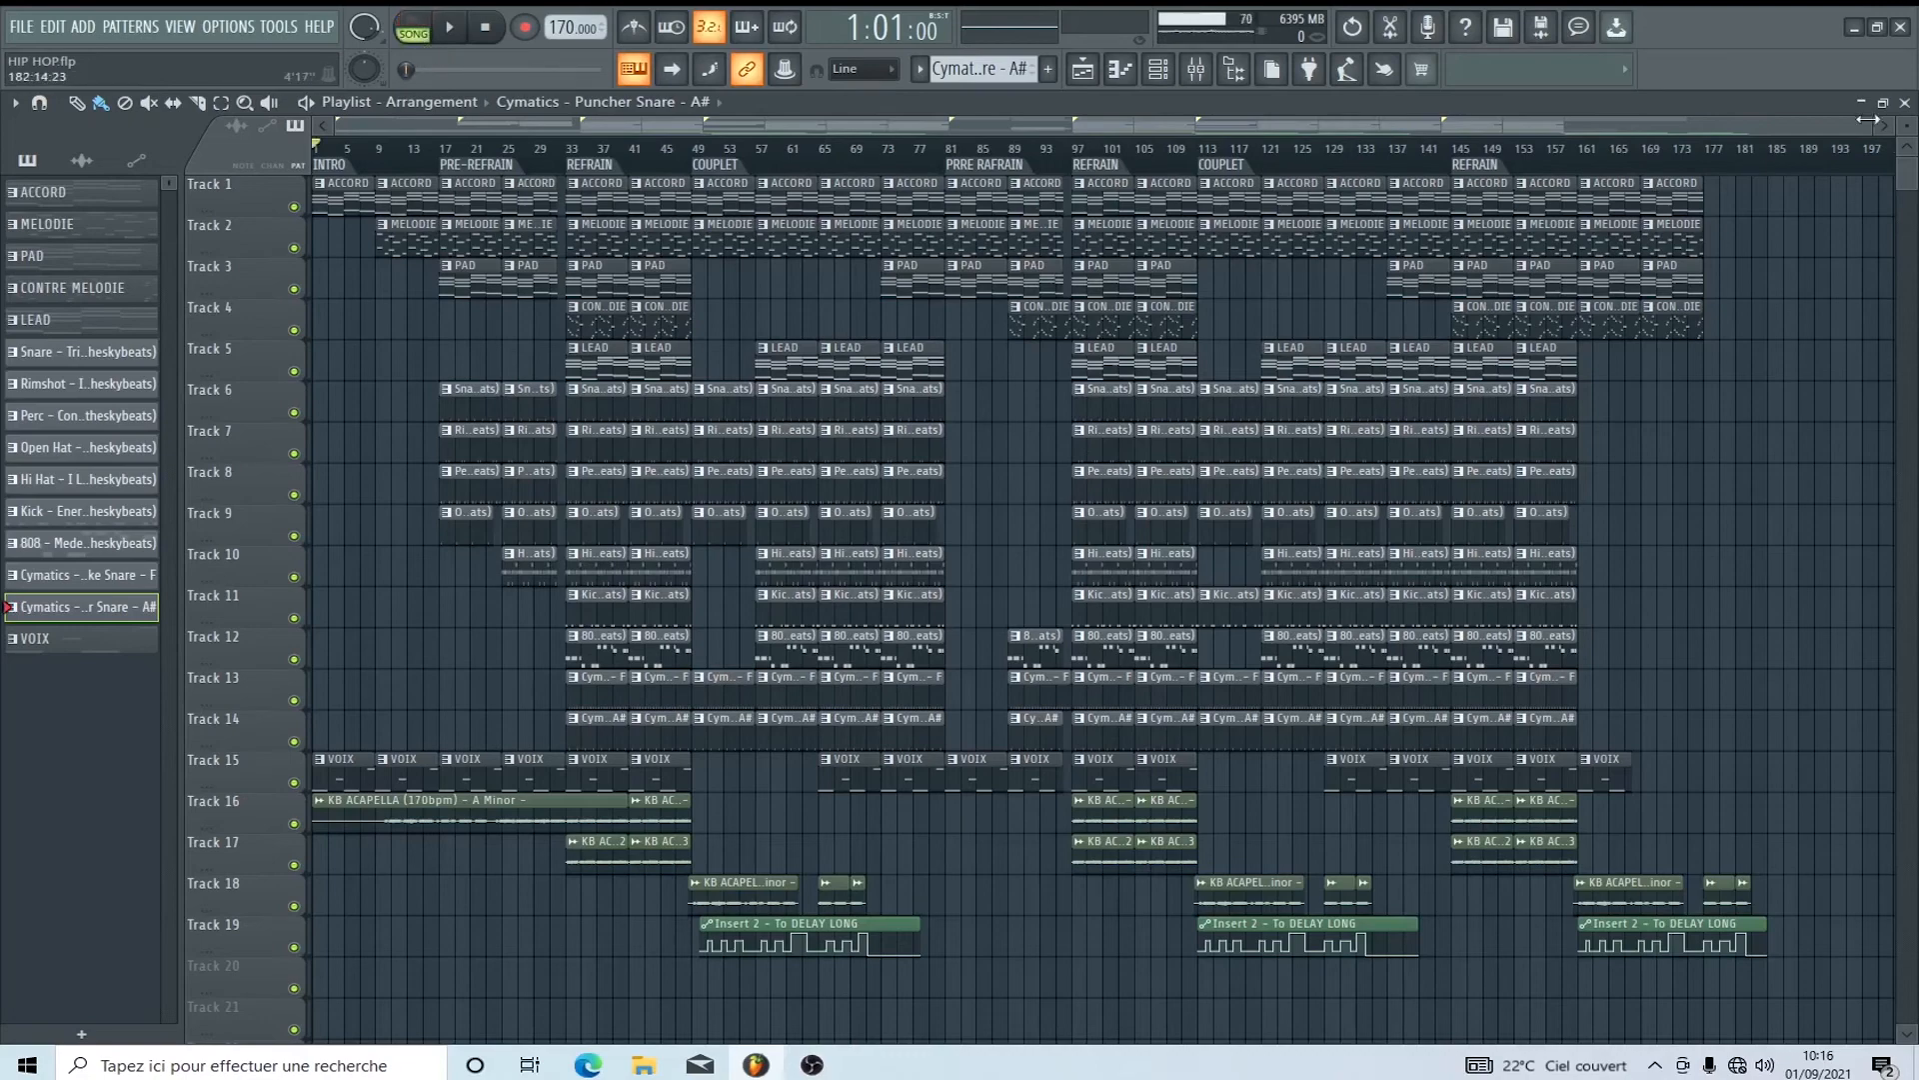
click(1905, 103)
click(450, 28)
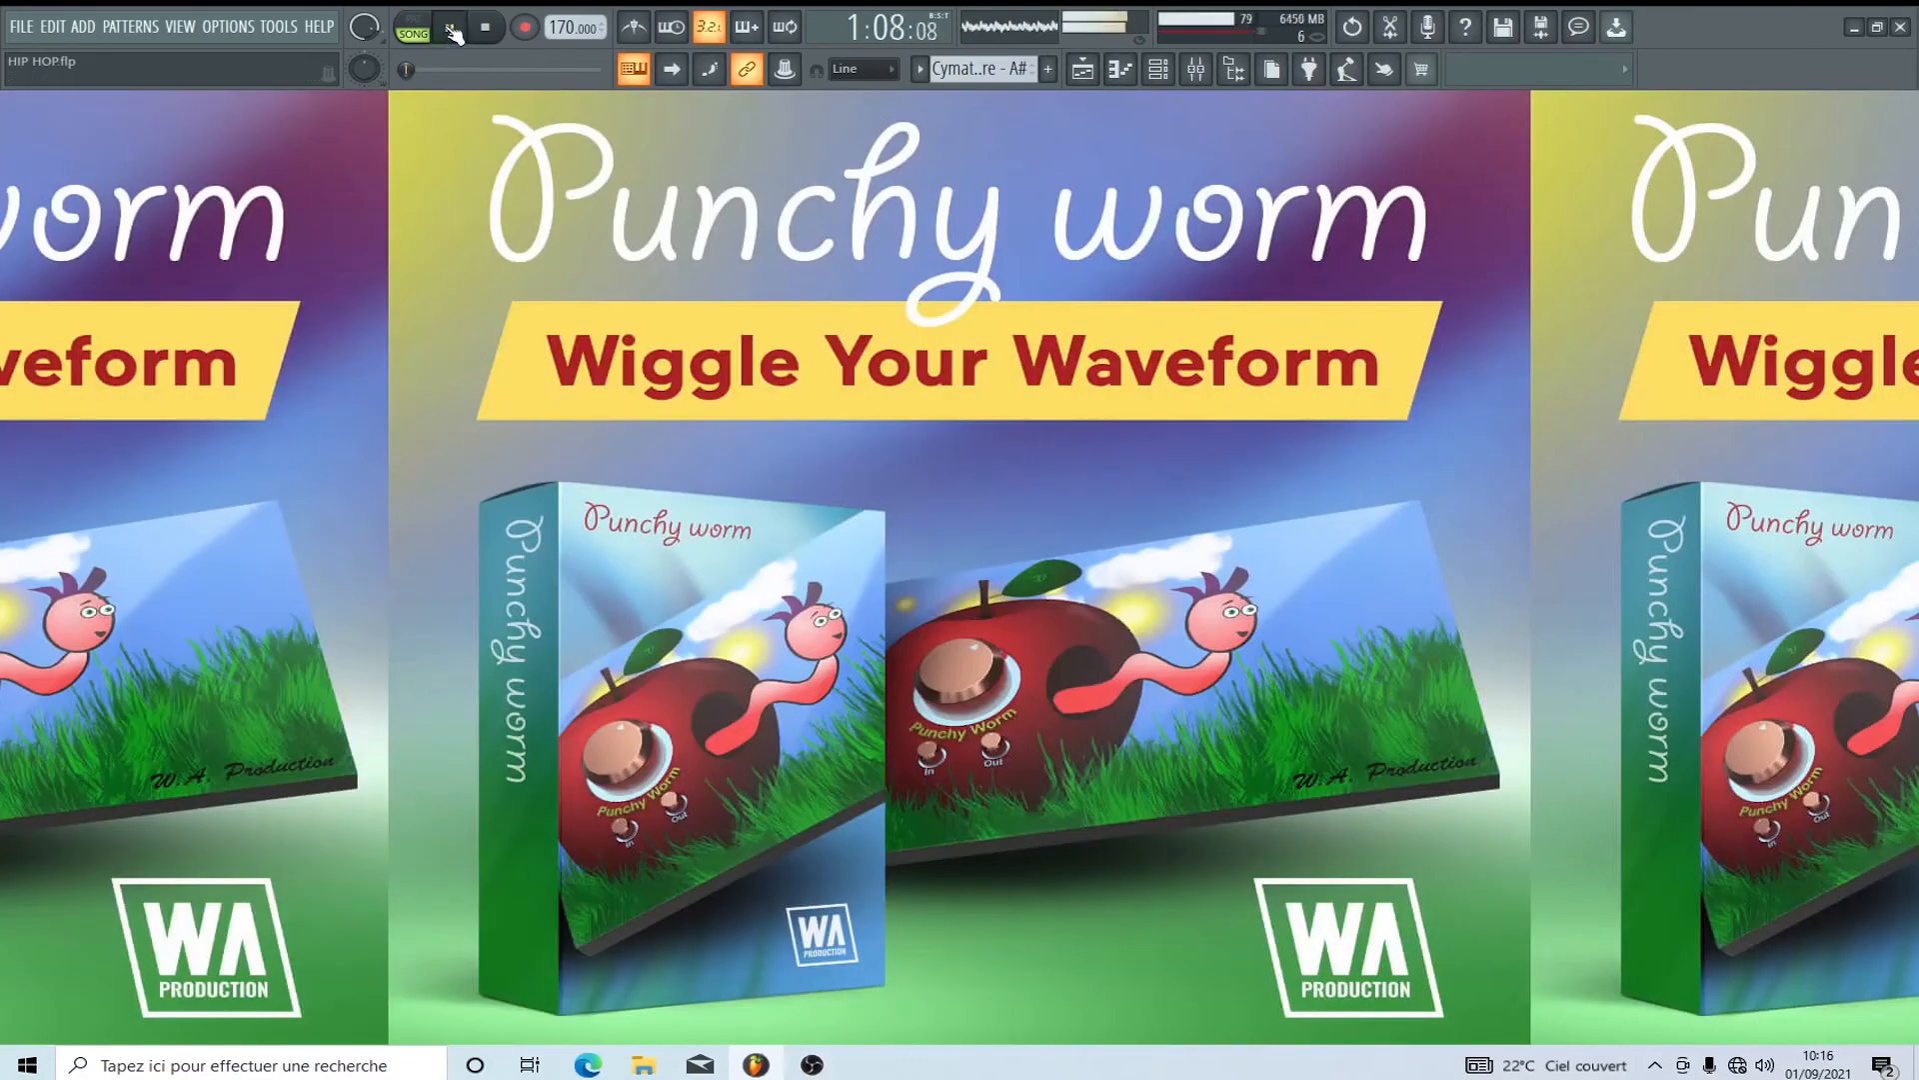